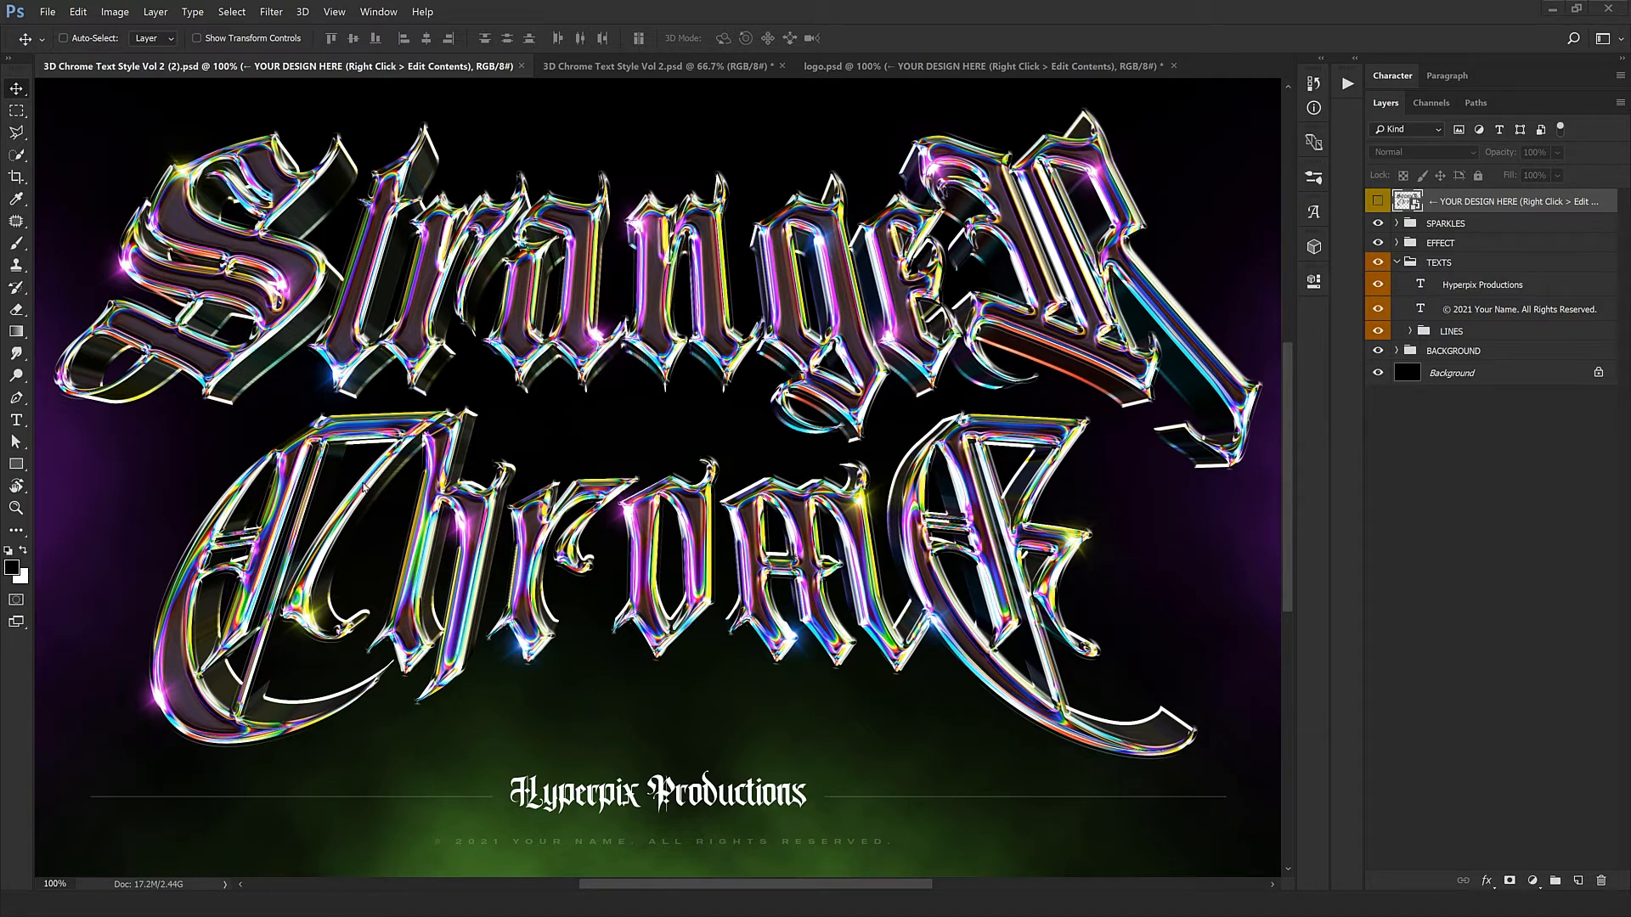
Review the Japanese text and logo examples of the chrome style, returning to the StrangeR ChromE document.
click(650, 66)
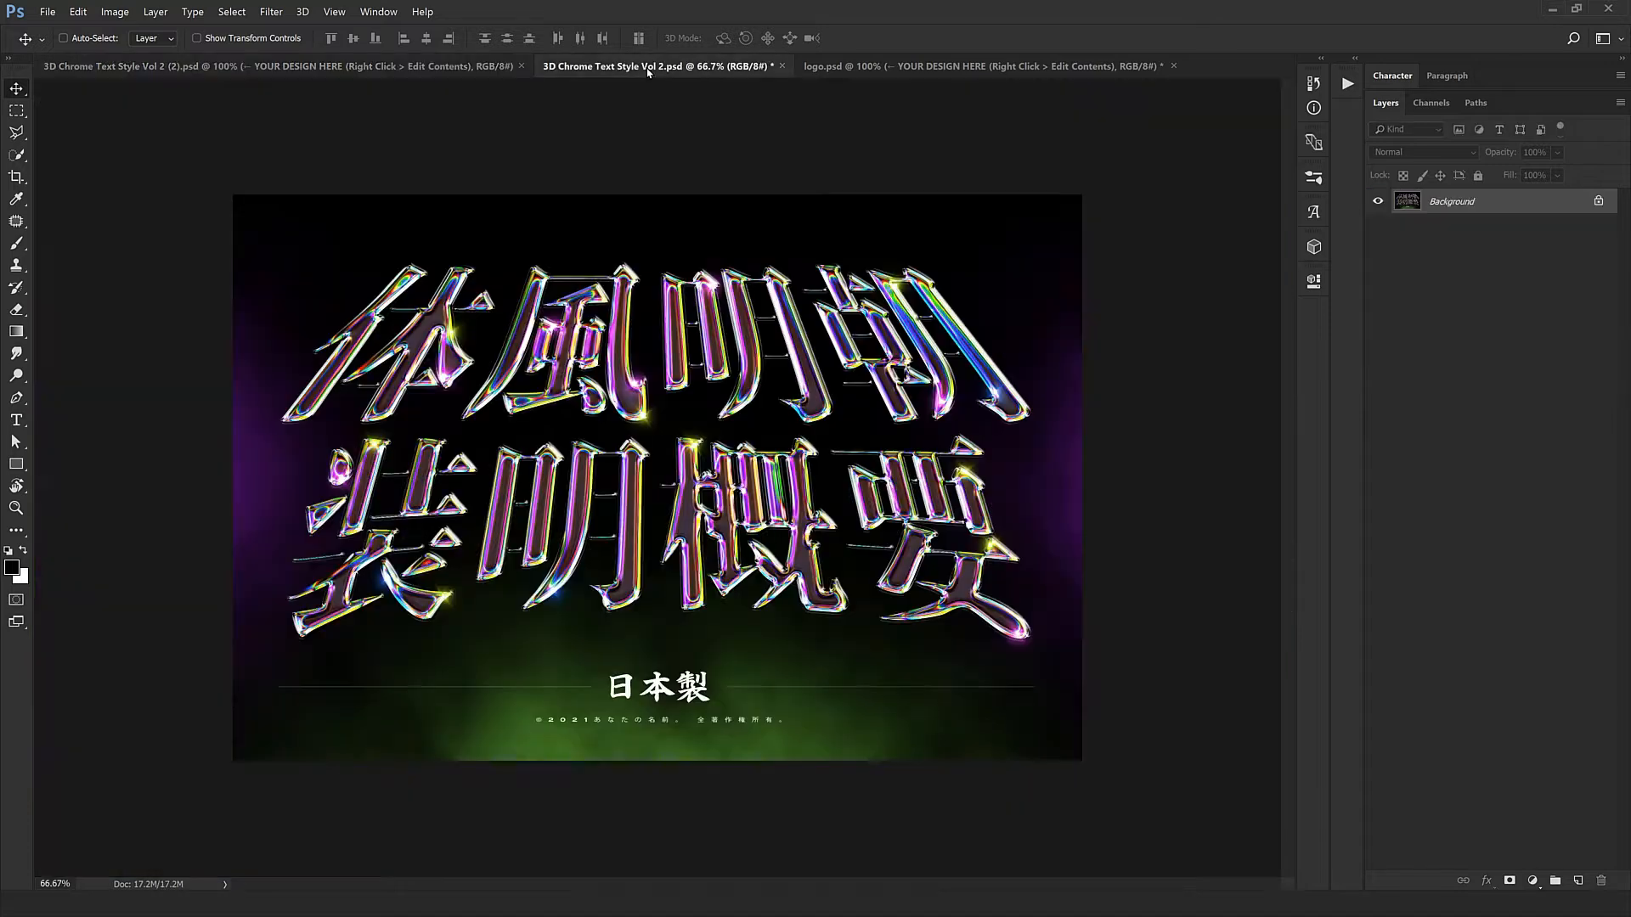
key(ctrl+1)
drag(703, 367, 709, 306)
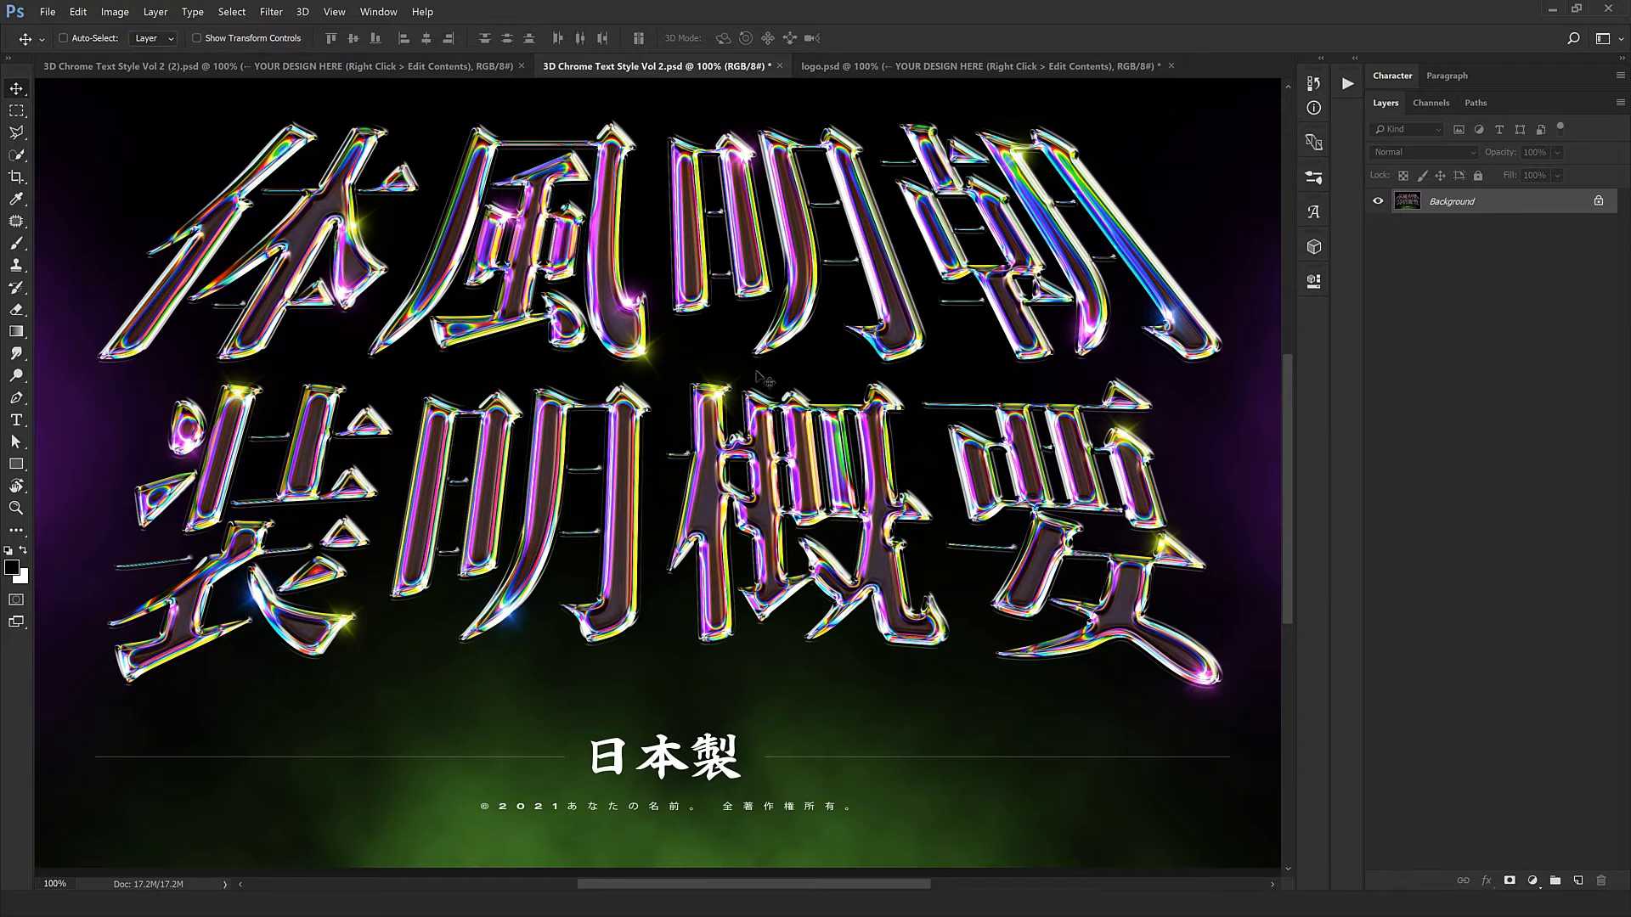
click(875, 68)
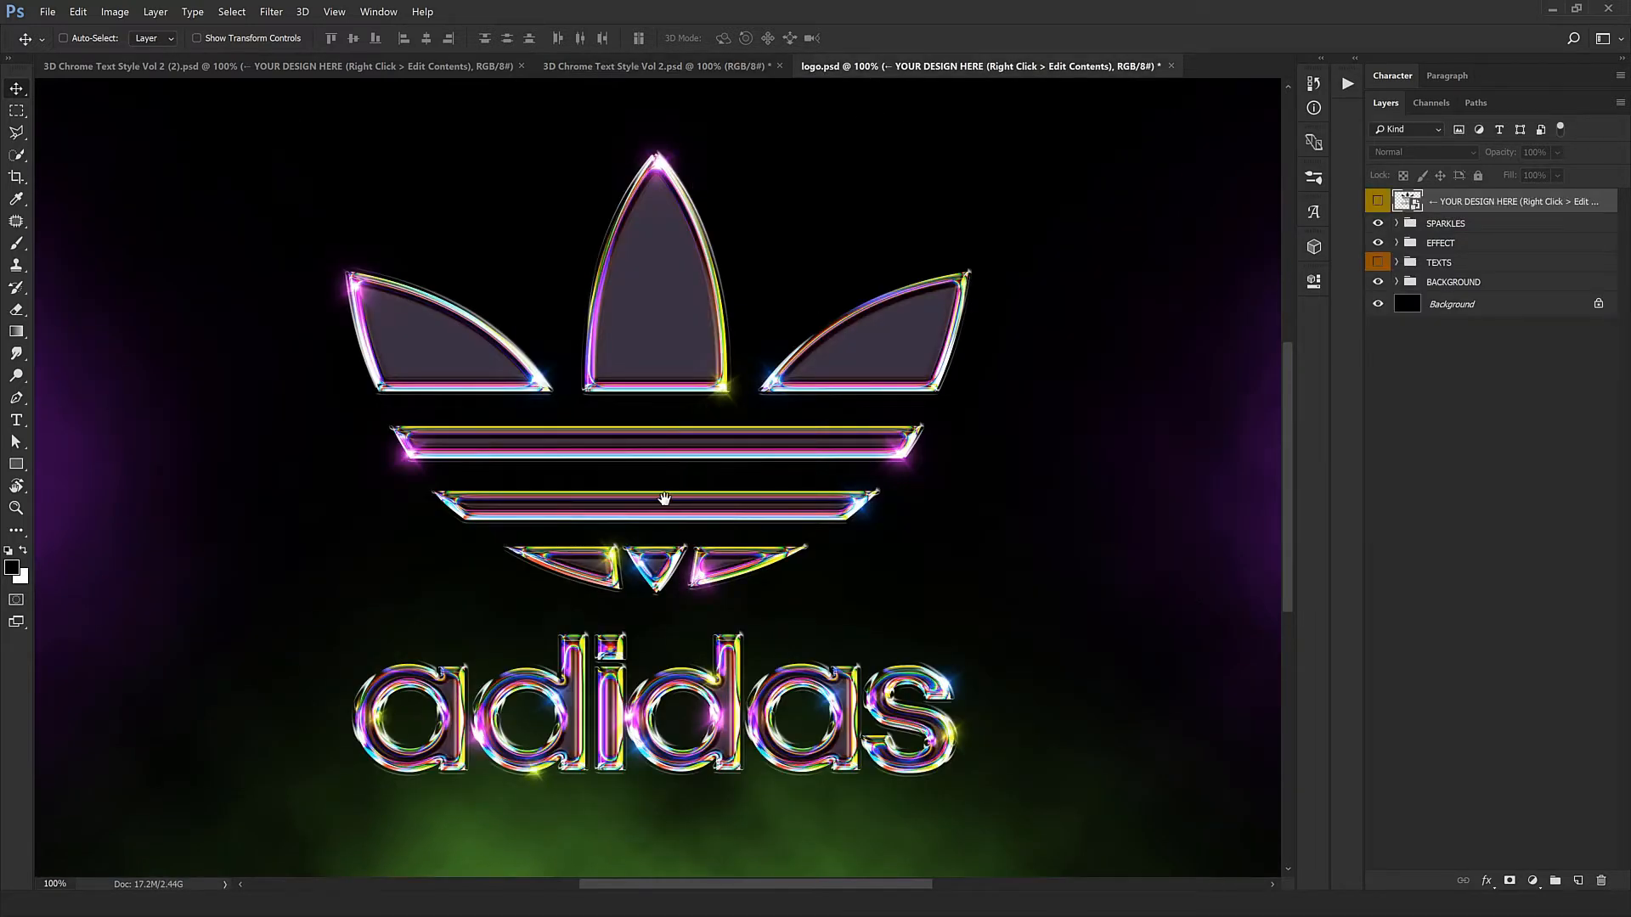
drag(671, 455, 671, 466)
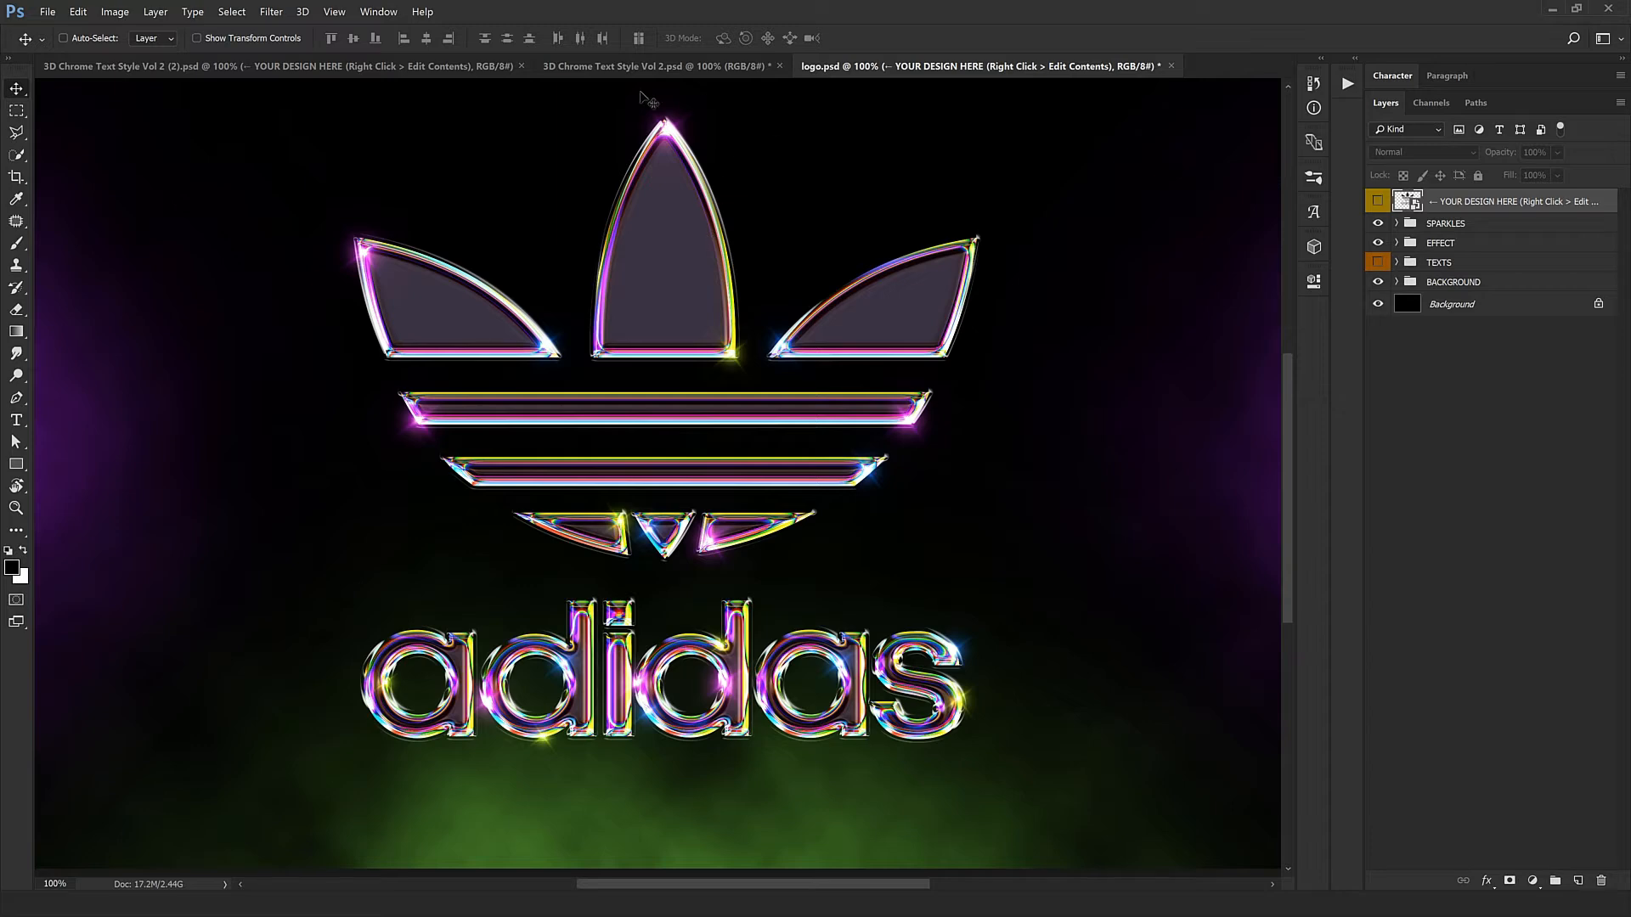
click(457, 67)
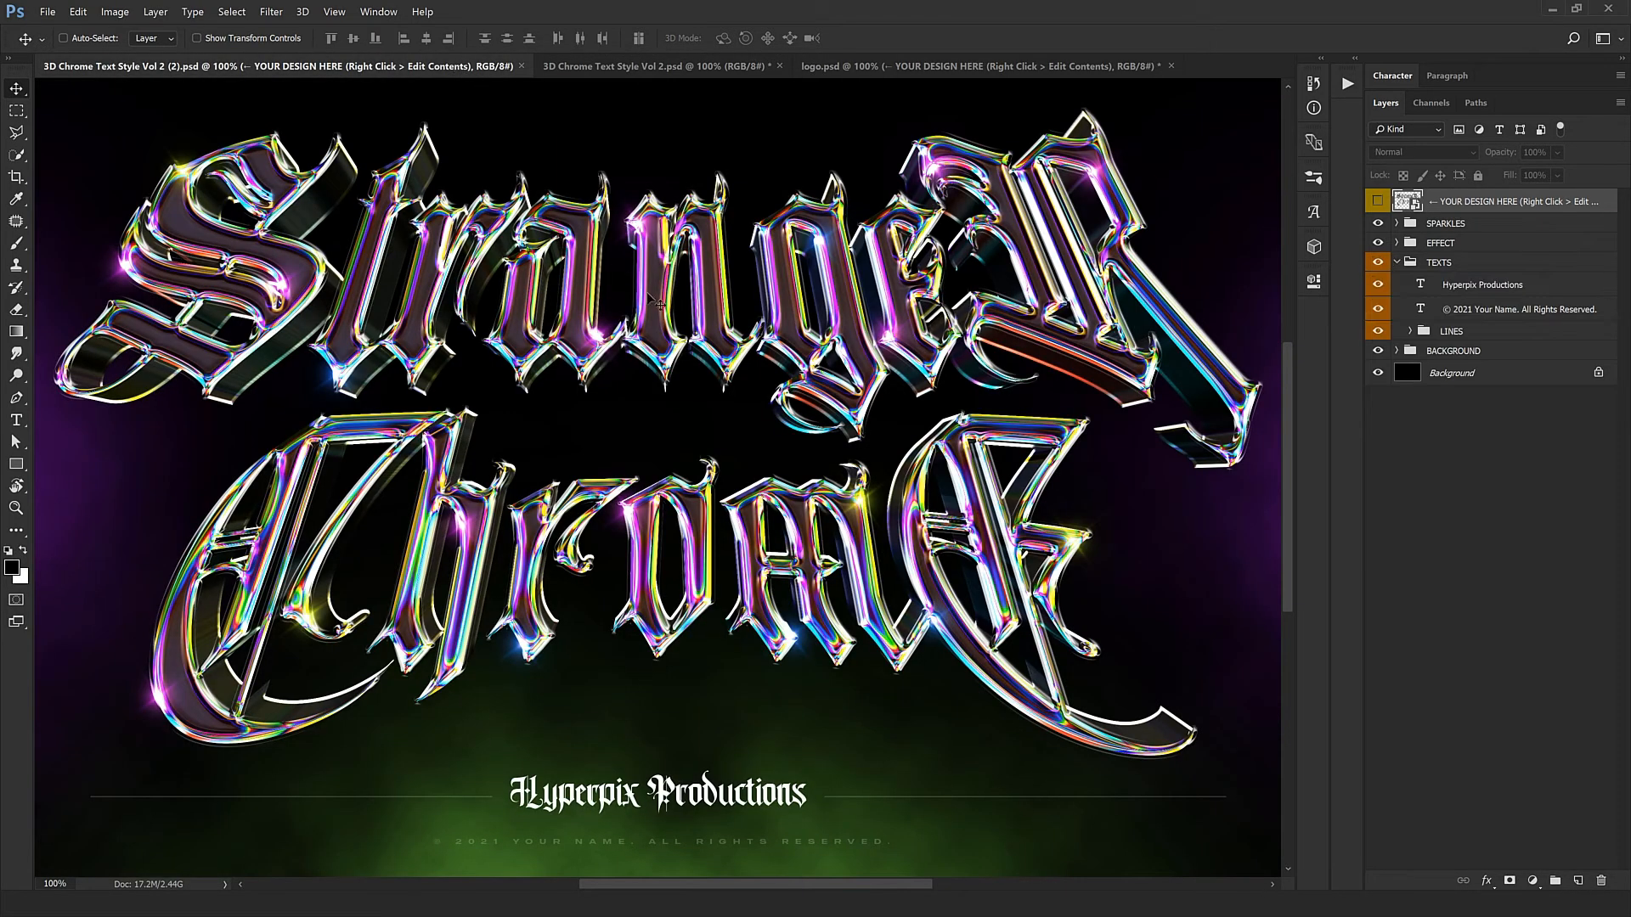
drag(649, 295, 665, 312)
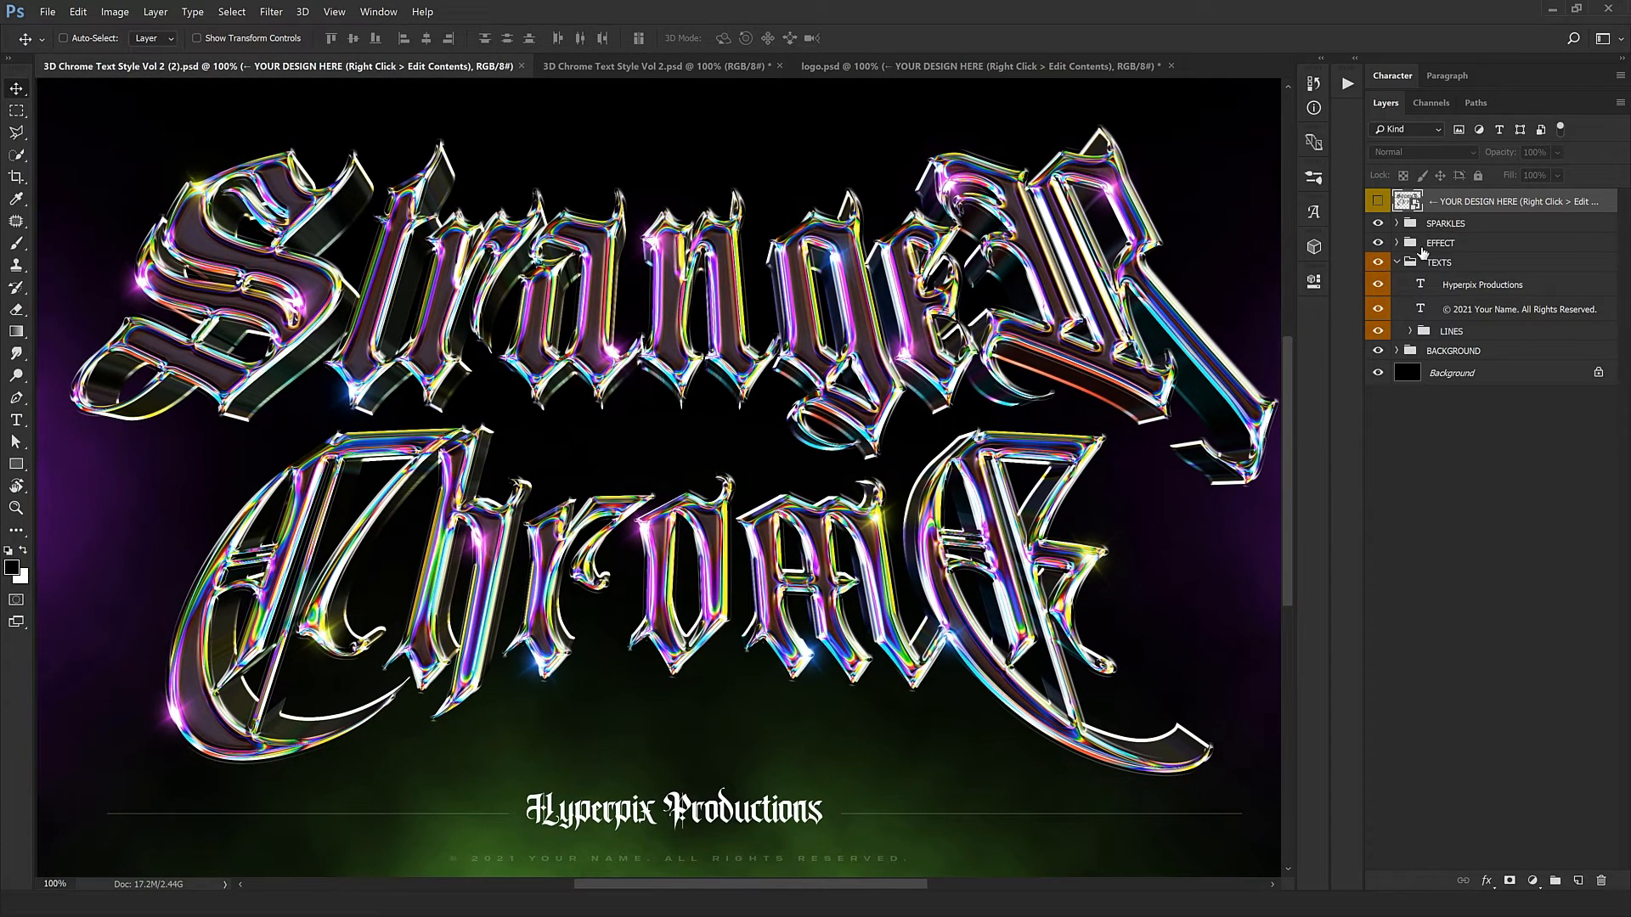
Open the contents of the "YOUR DESIGN HERE" smart object in the StrangeR ChromE document.
right_click(1486, 208)
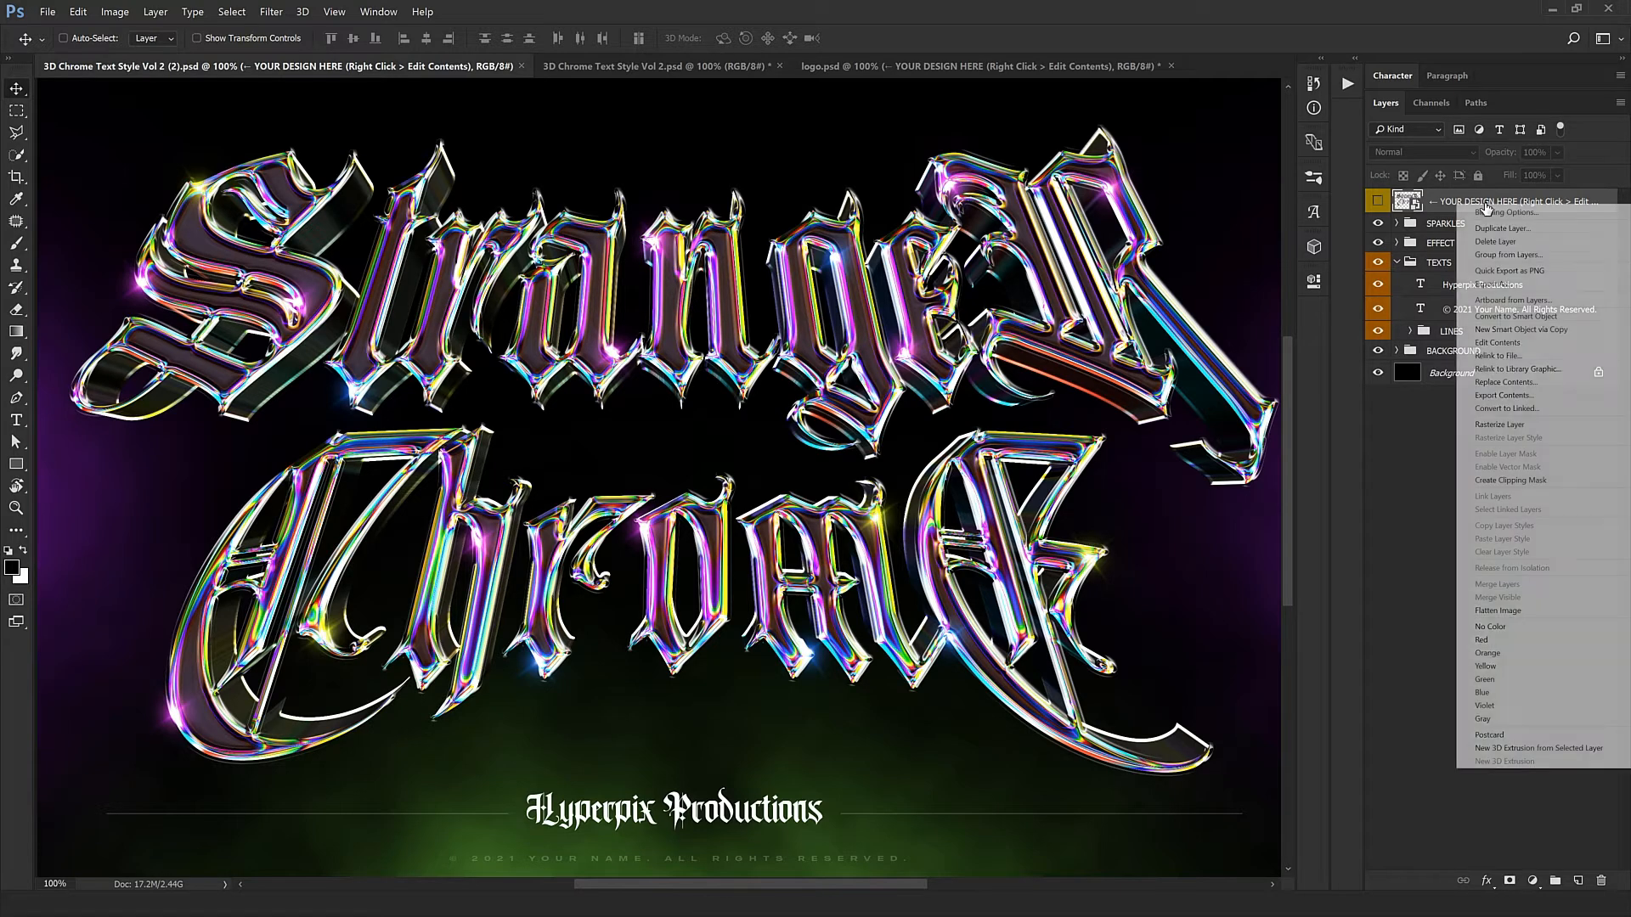
click(1498, 341)
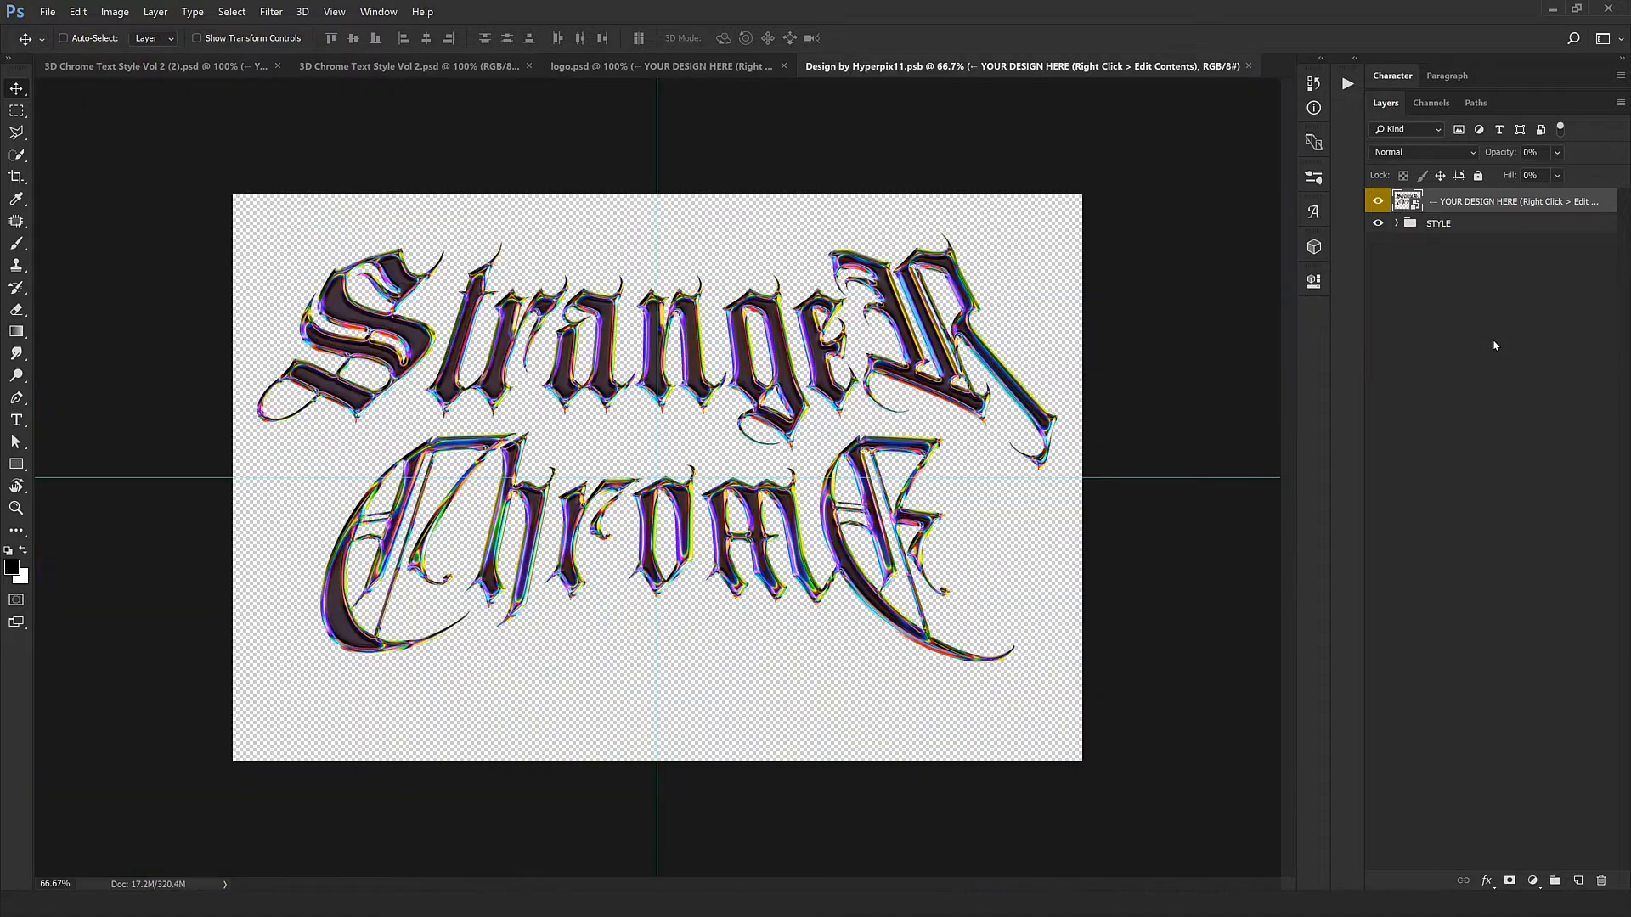
key(ctrl+1)
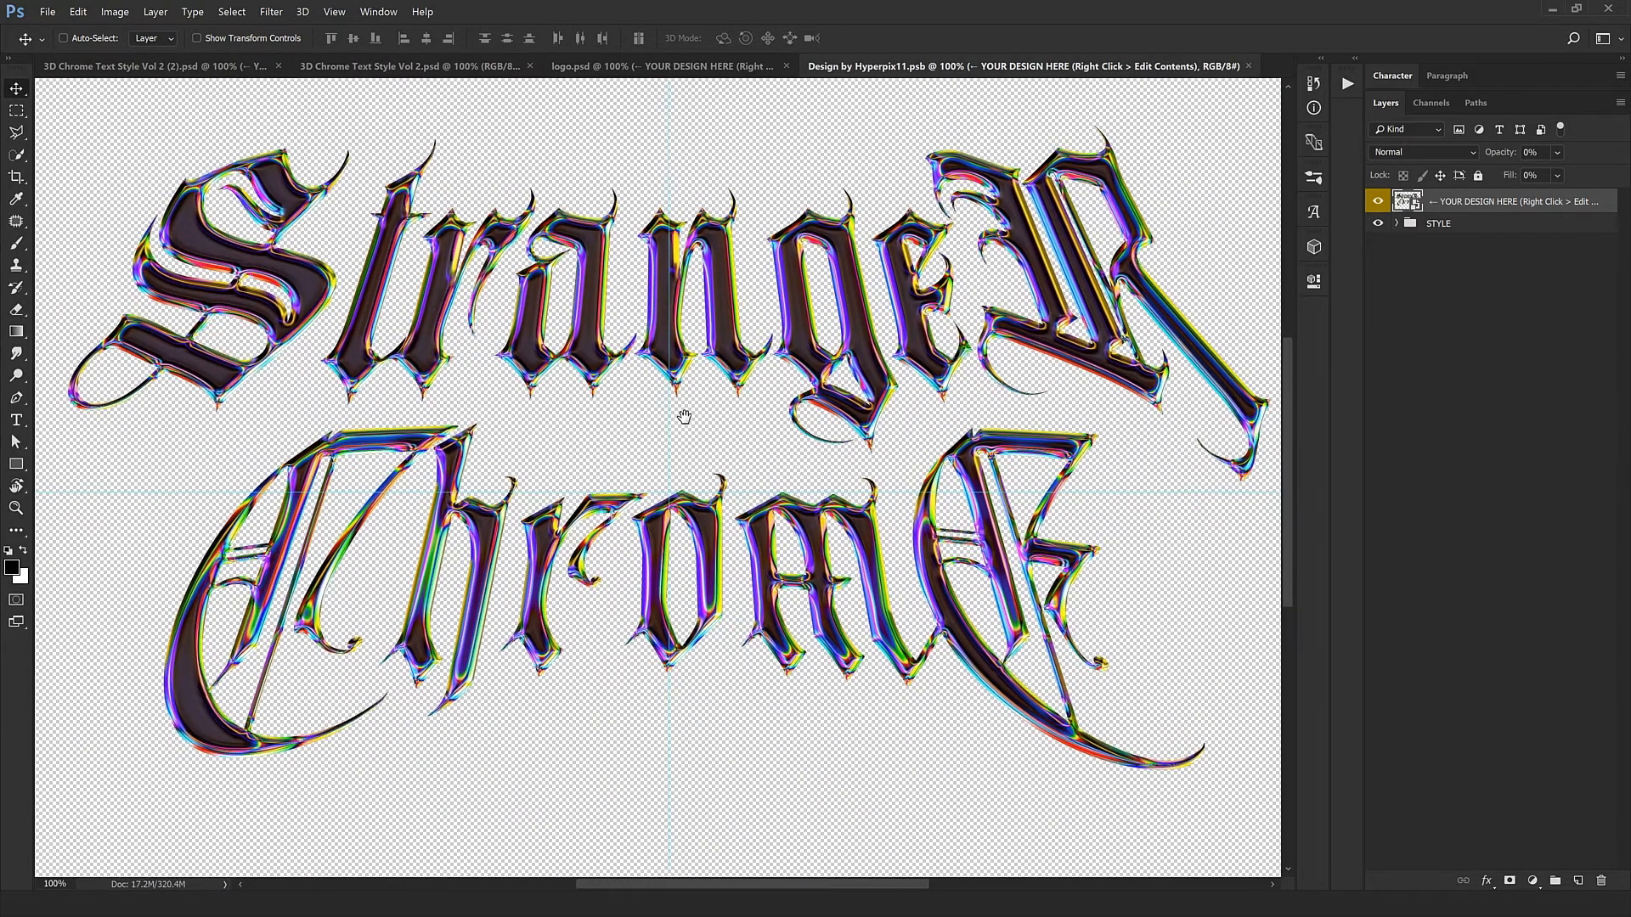
Open the contents of the nested "YOUR DESIGN HERE" smart object to reach its editable text layers.
right_click(1518, 208)
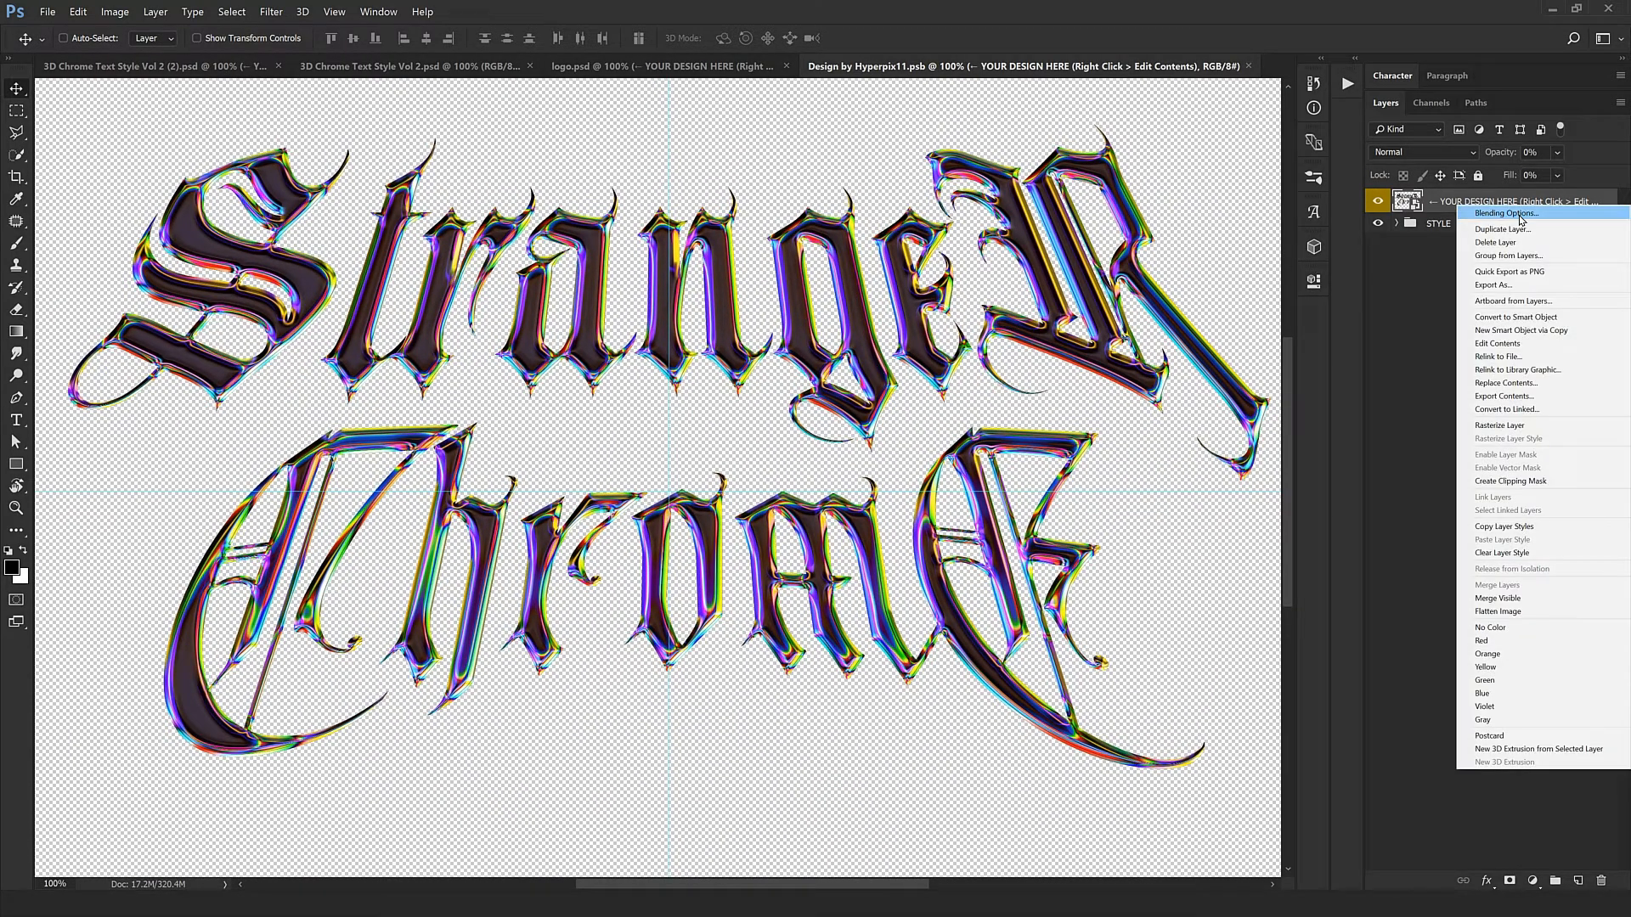
click(1499, 343)
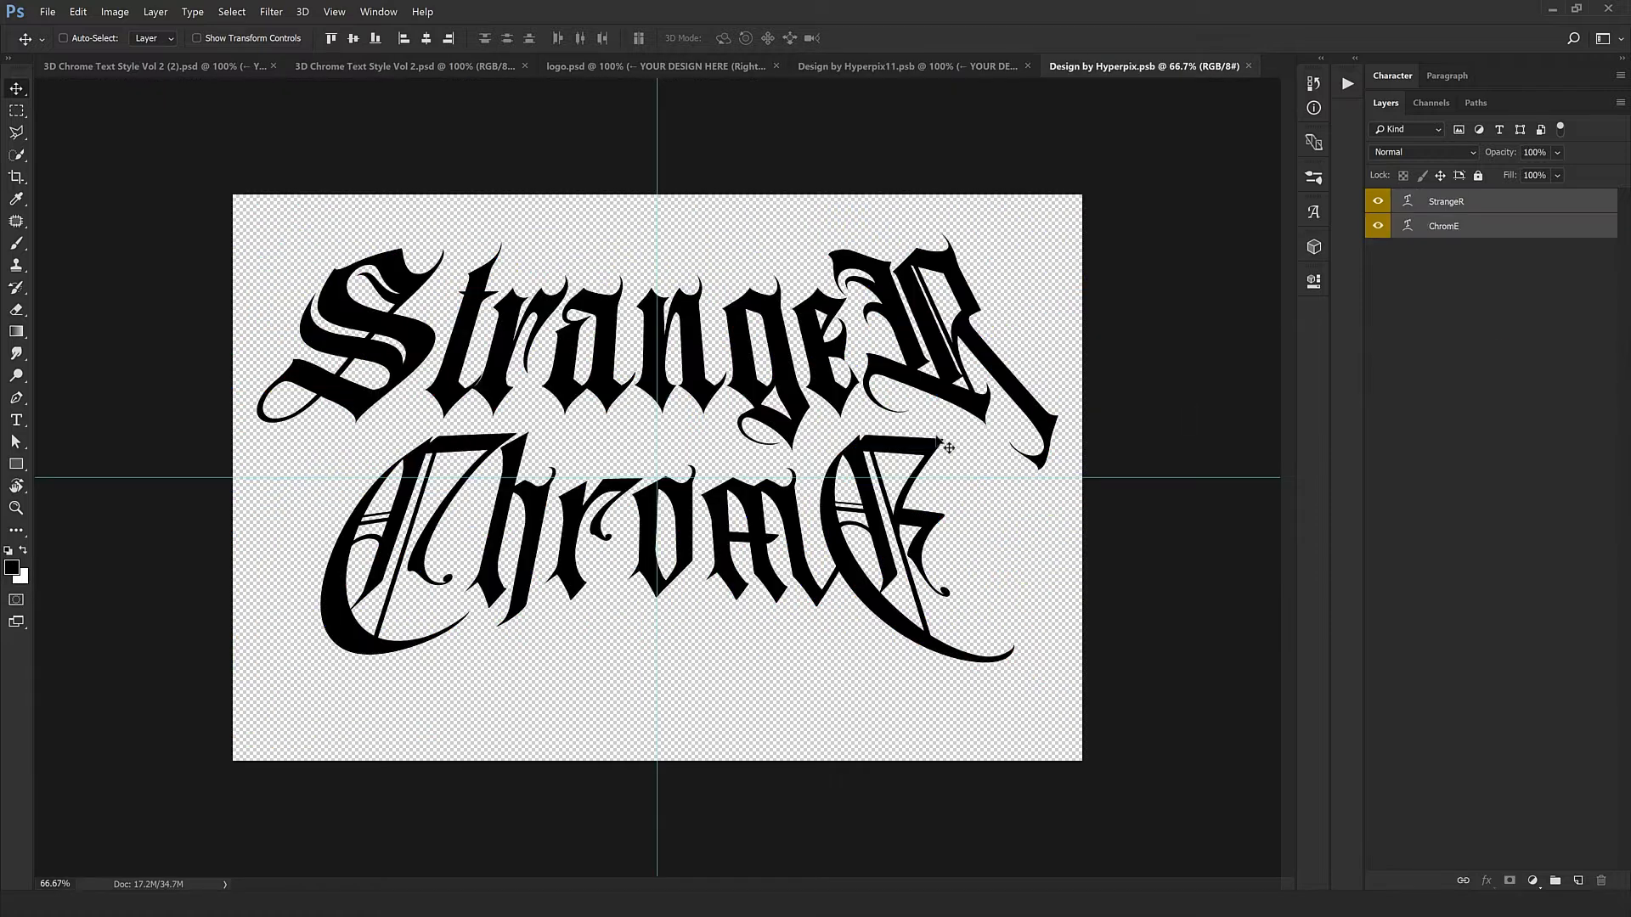
key(ctrl+1)
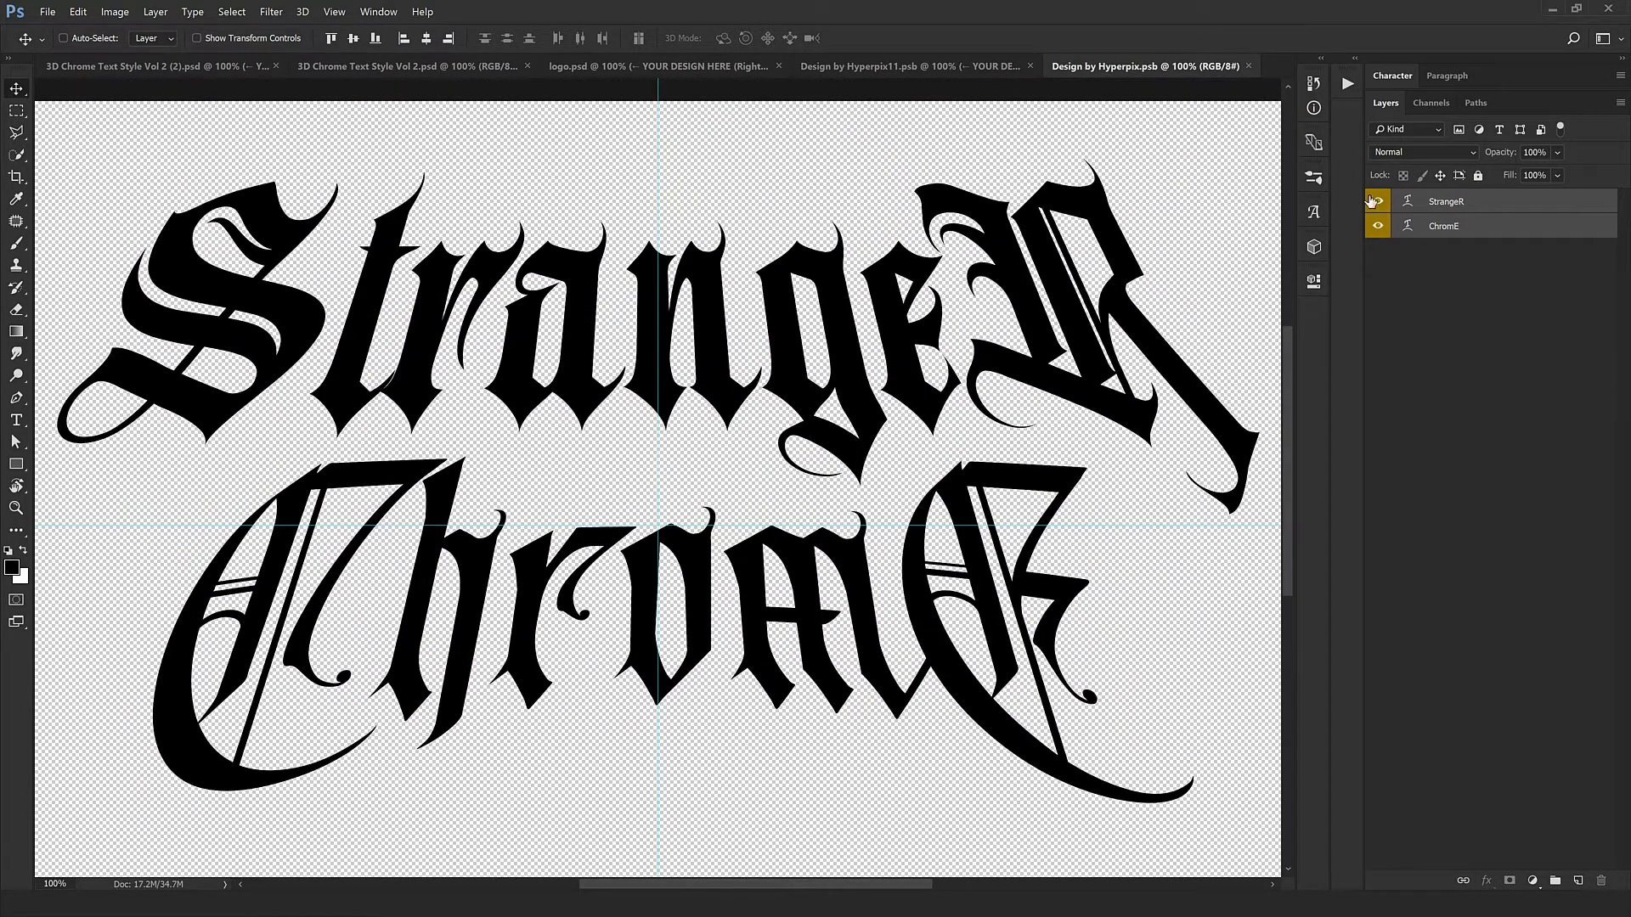
drag(586, 462, 598, 438)
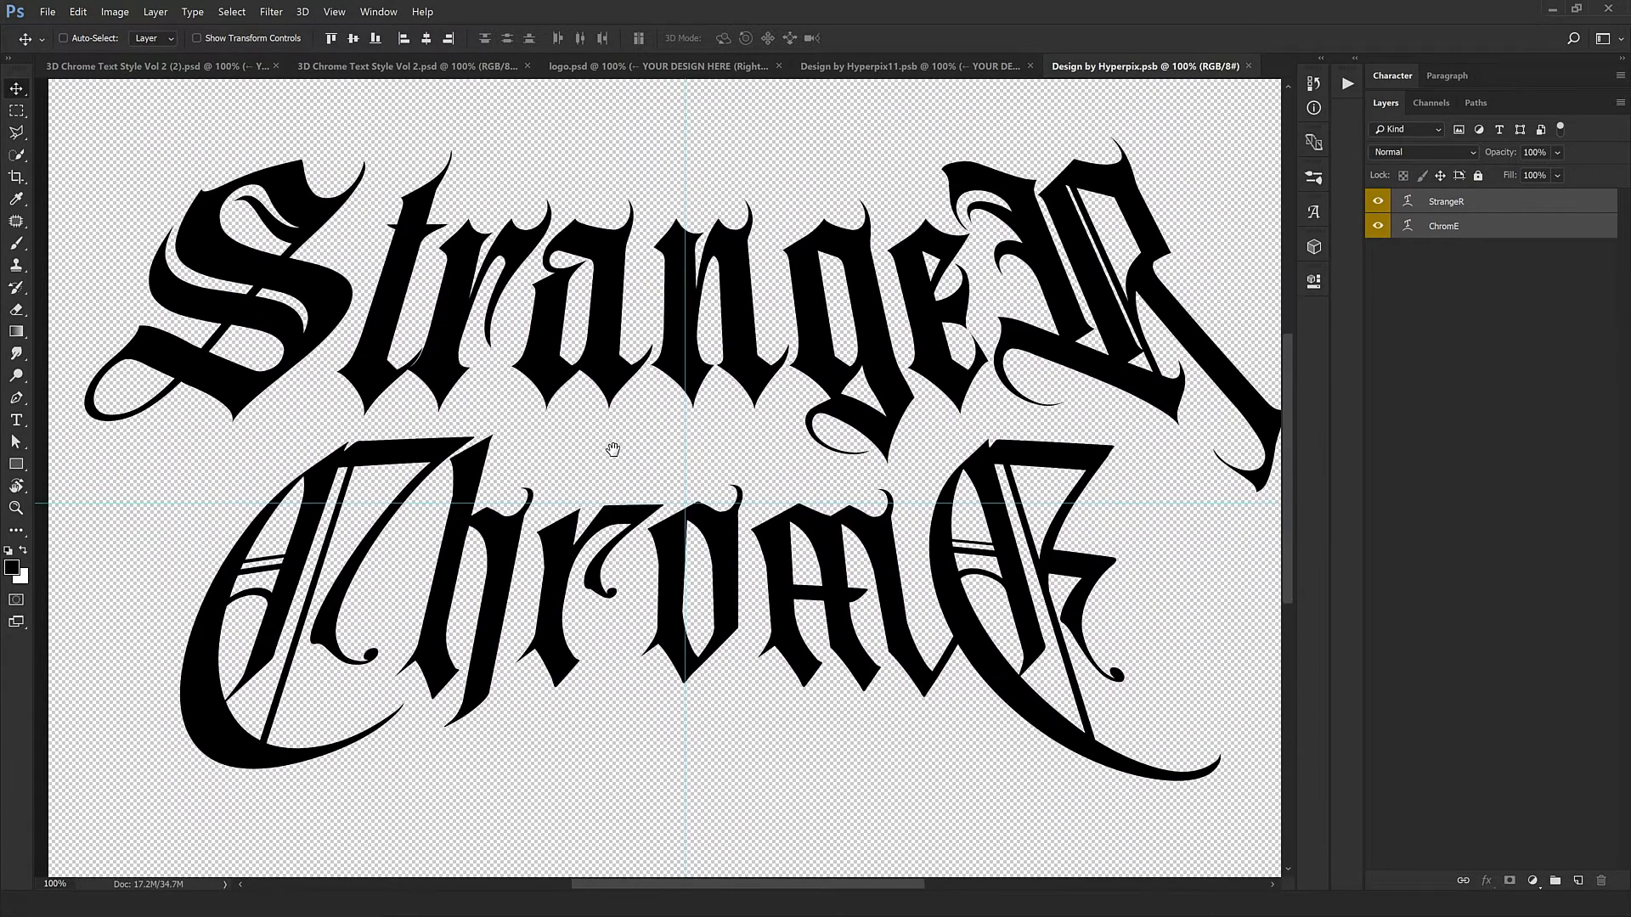
key(ctrl+minus)
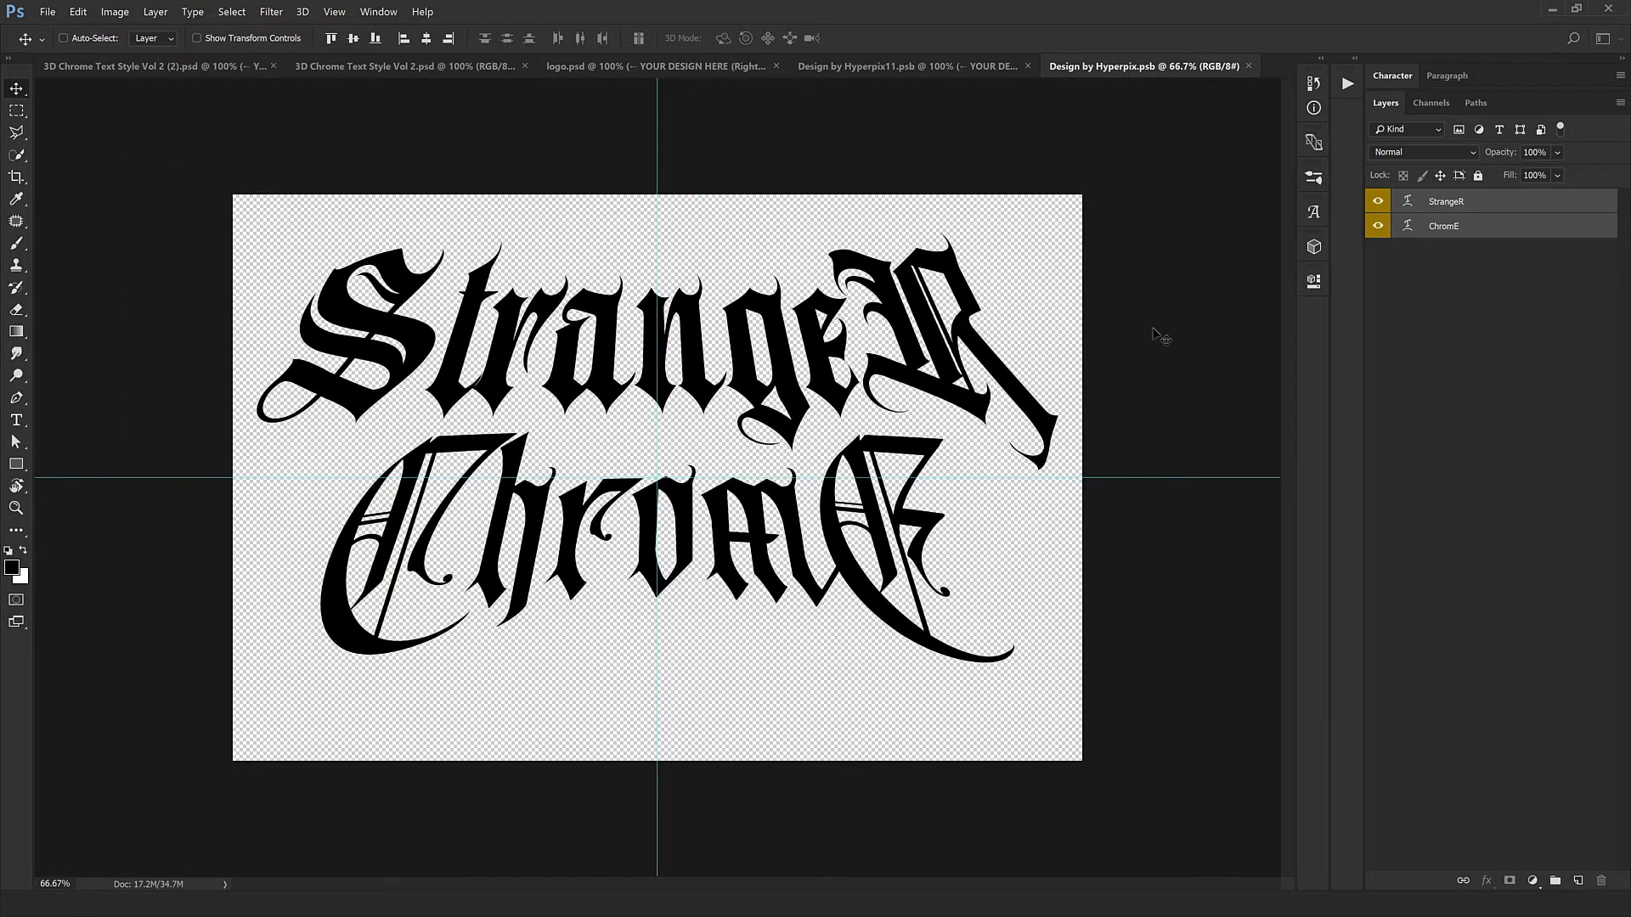
Replace the StrangeR text with "DesigN", using a capital final letter.
click(1422, 206)
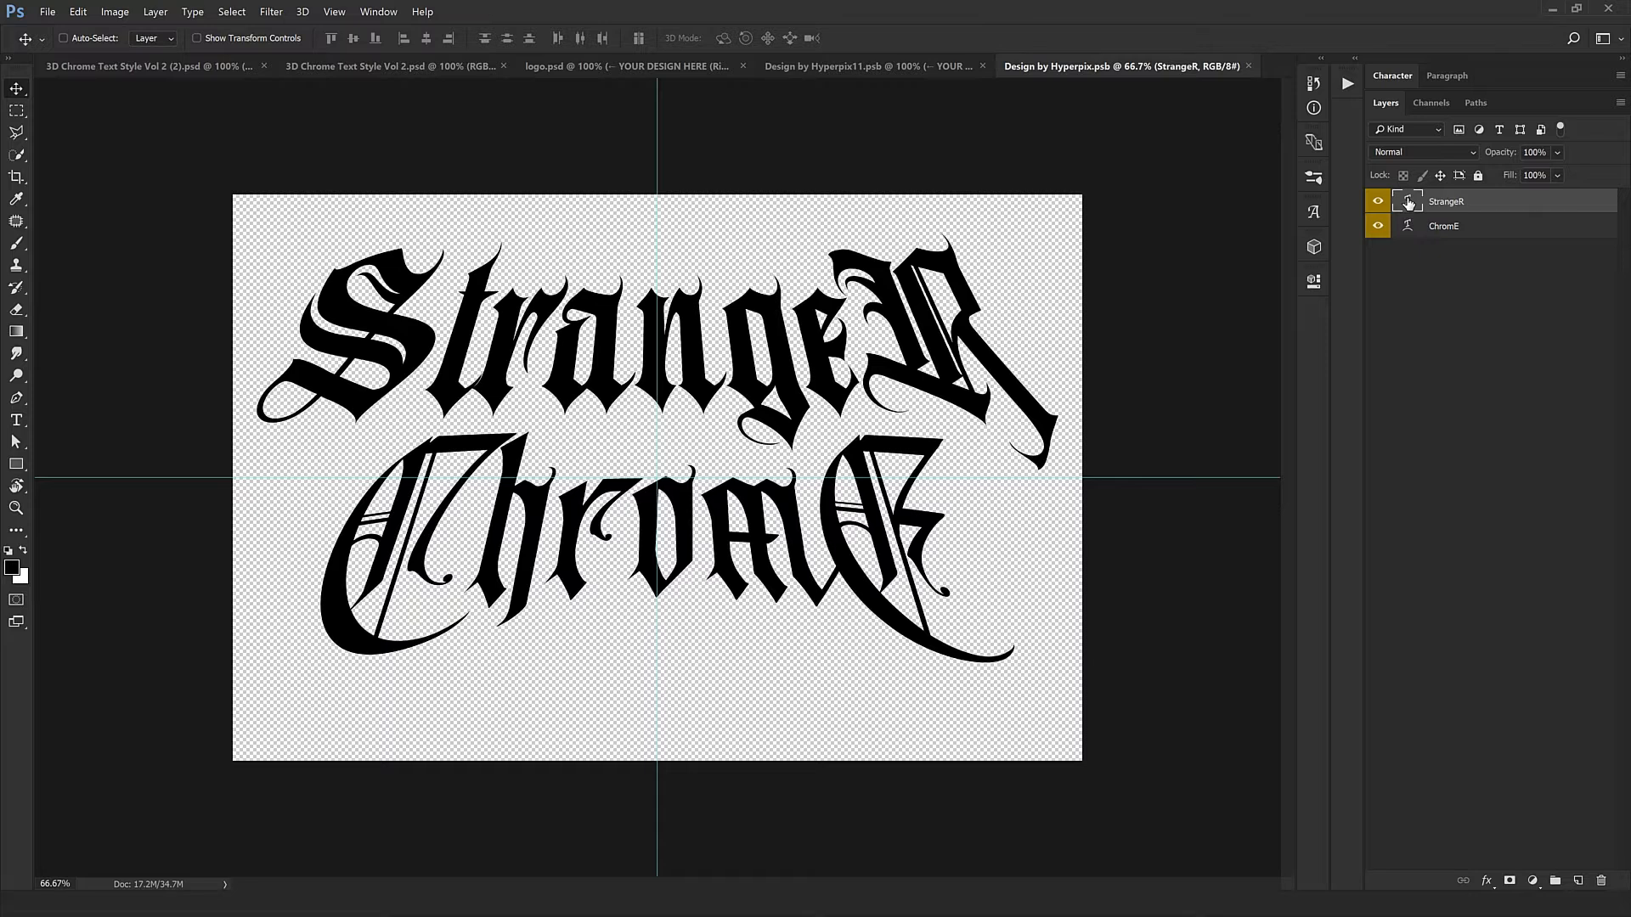
double_click(1409, 204)
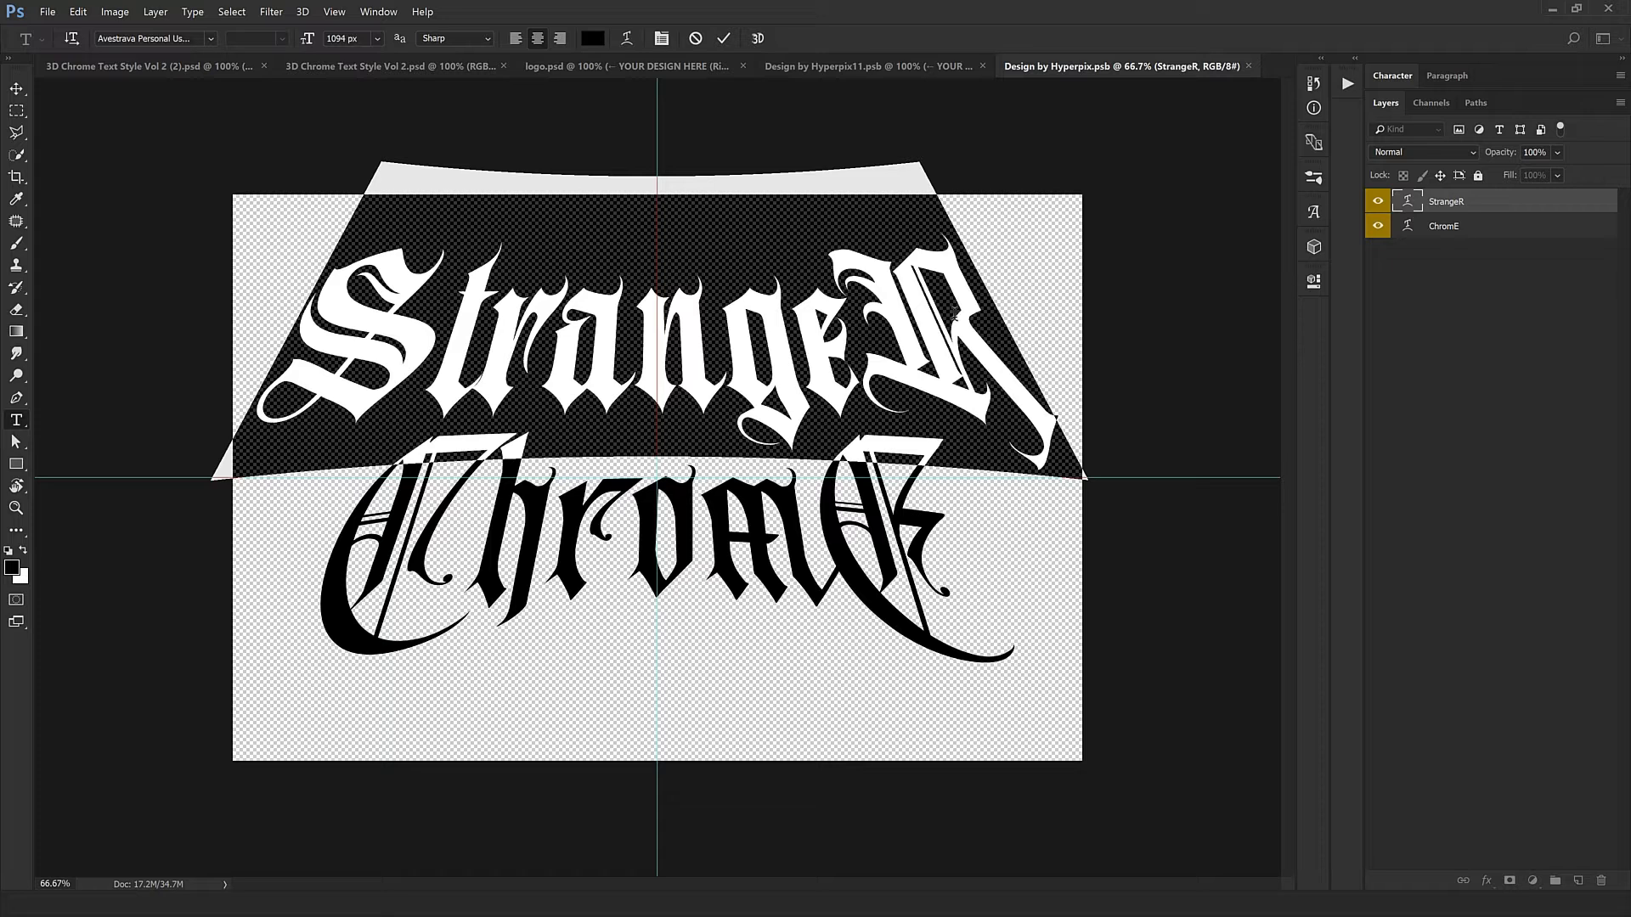
text(Des)
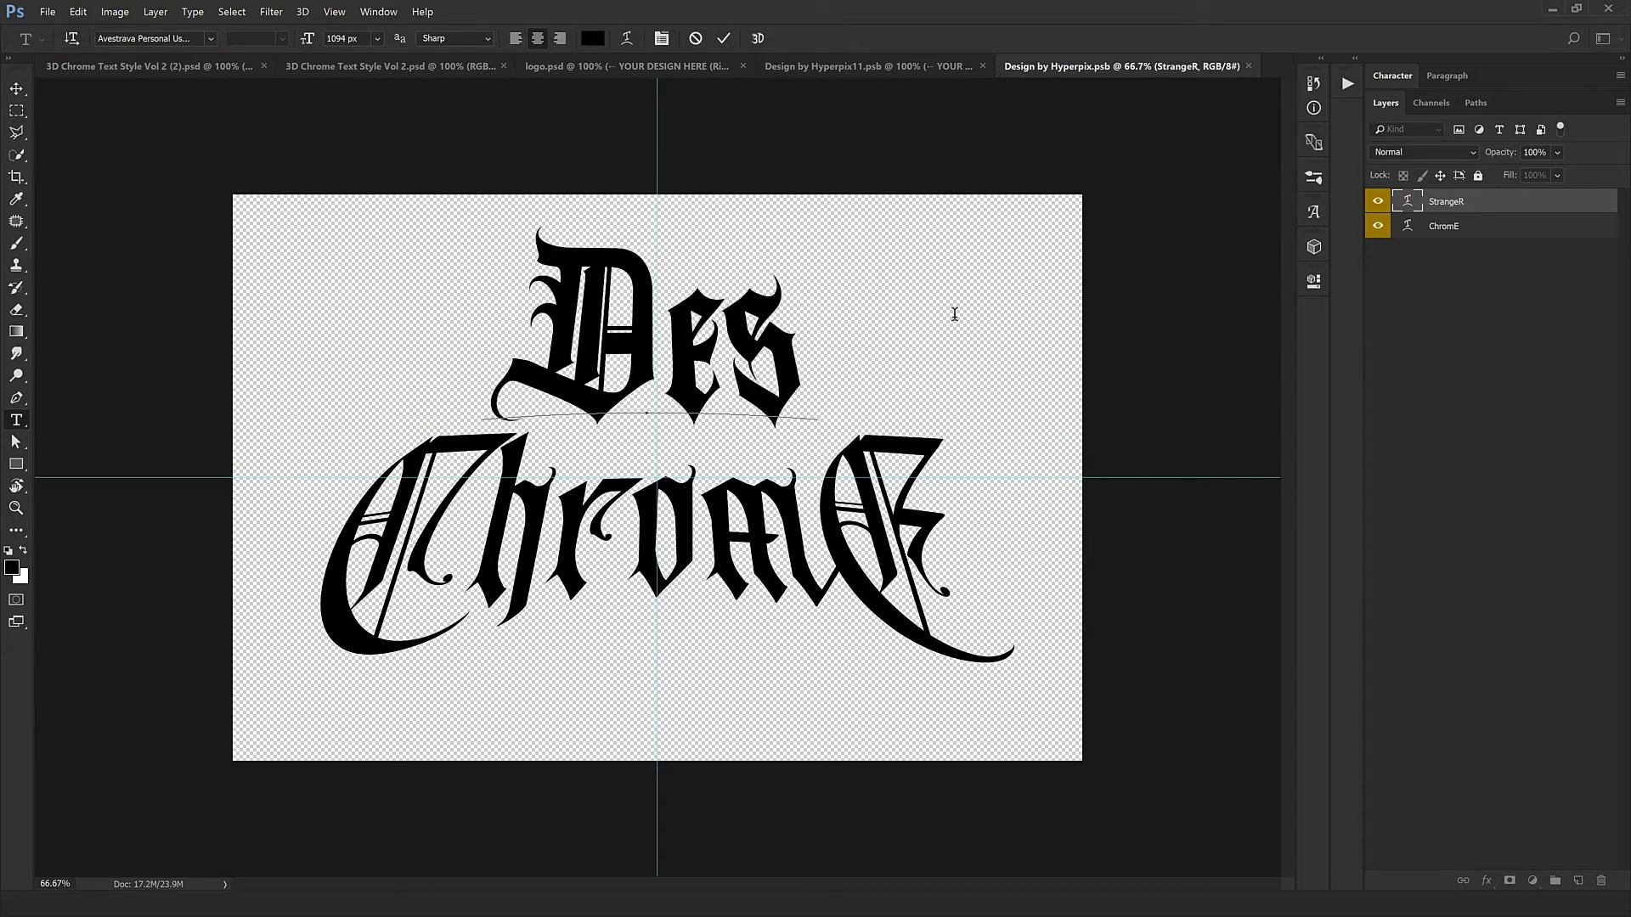
text(igN)
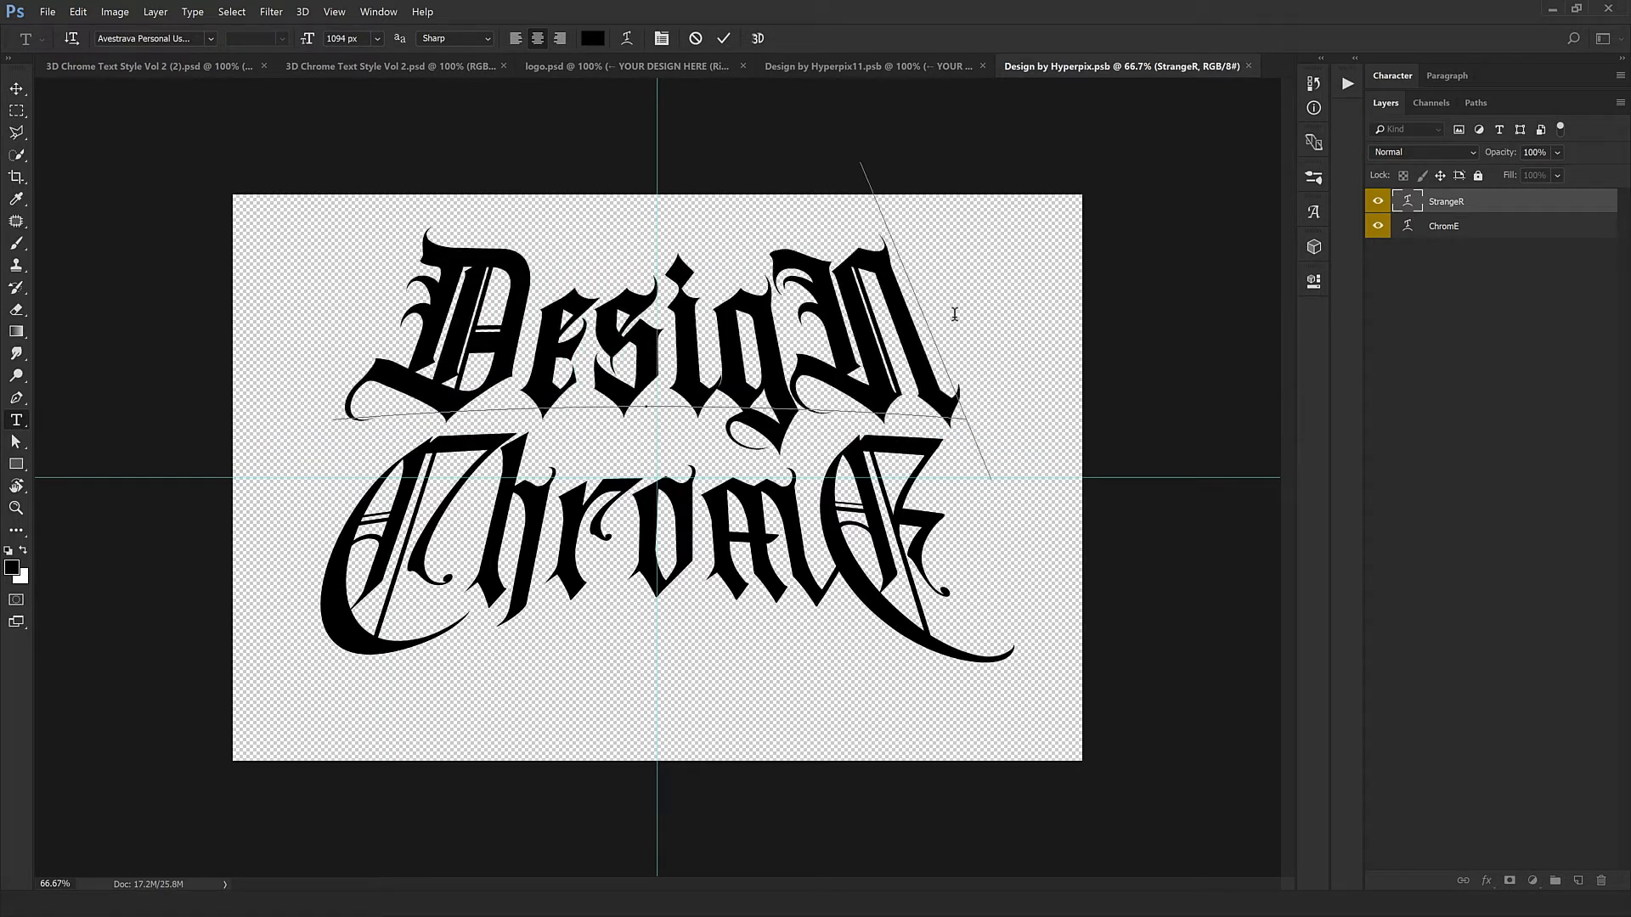
click(813, 314)
drag(398, 328, 518, 324)
click(837, 316)
drag(839, 316, 906, 306)
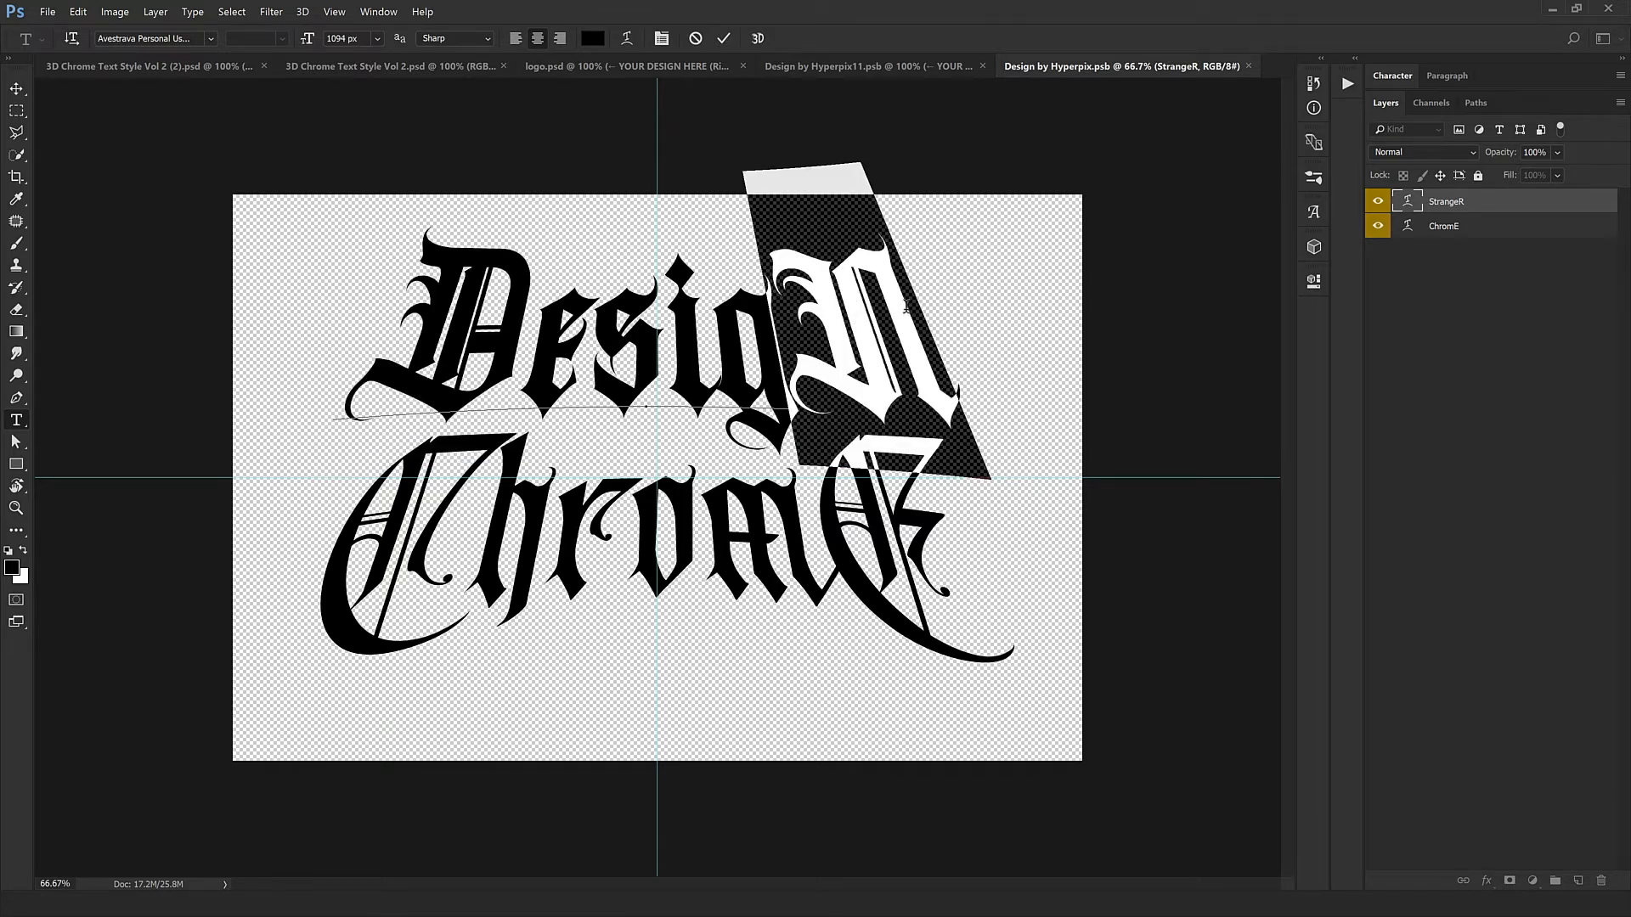
click(852, 321)
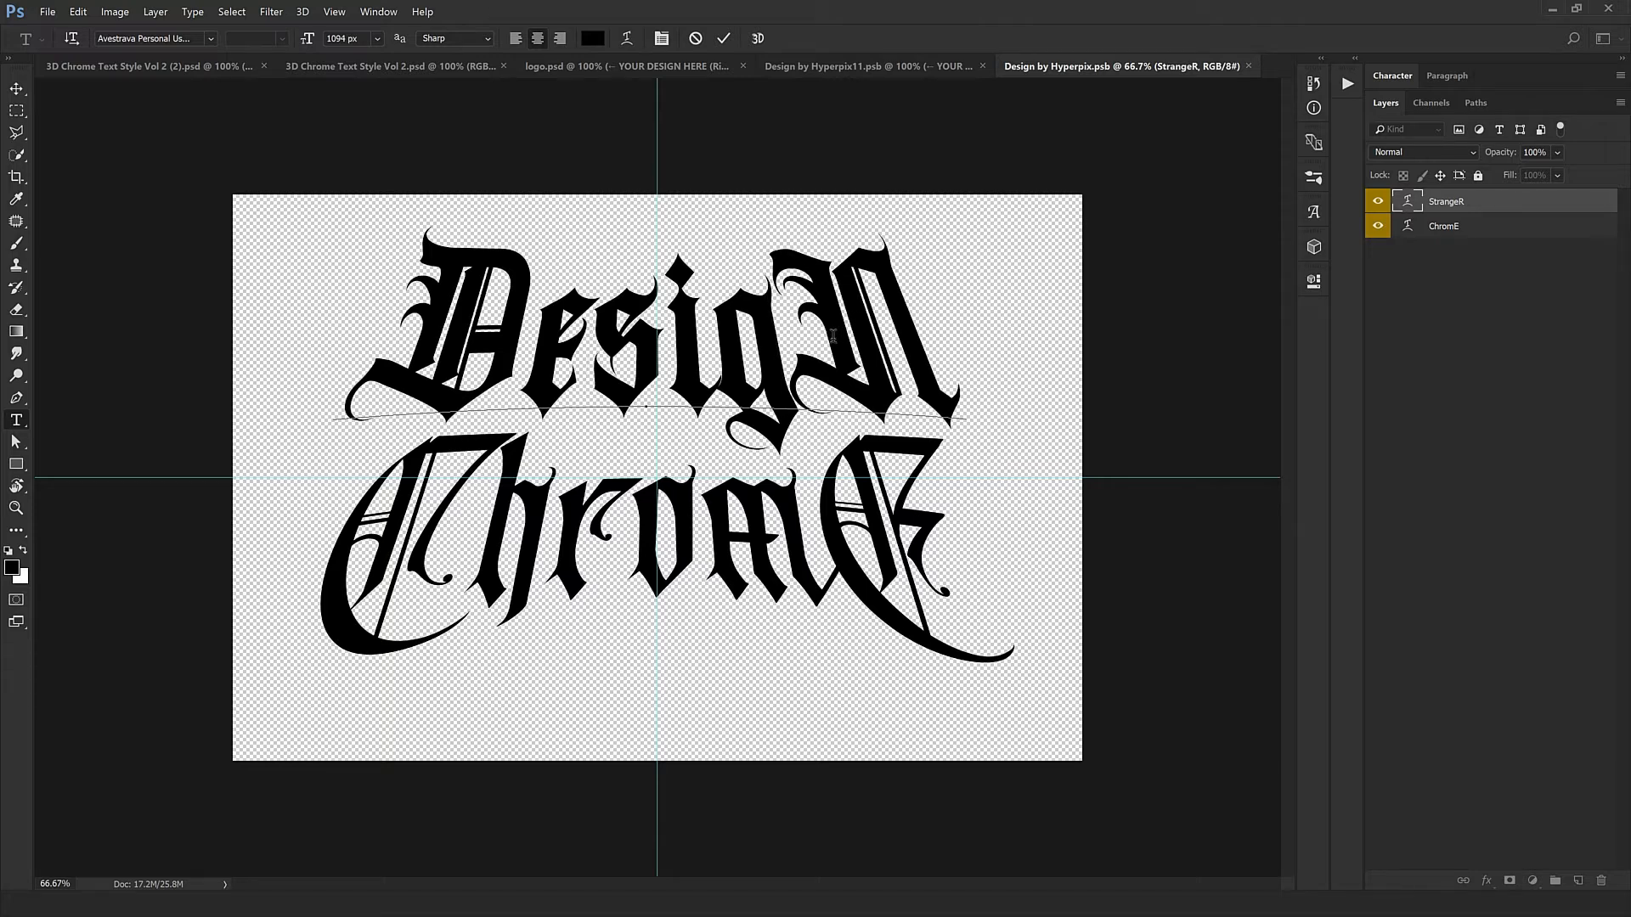
key(ctrl+Return)
key(v)
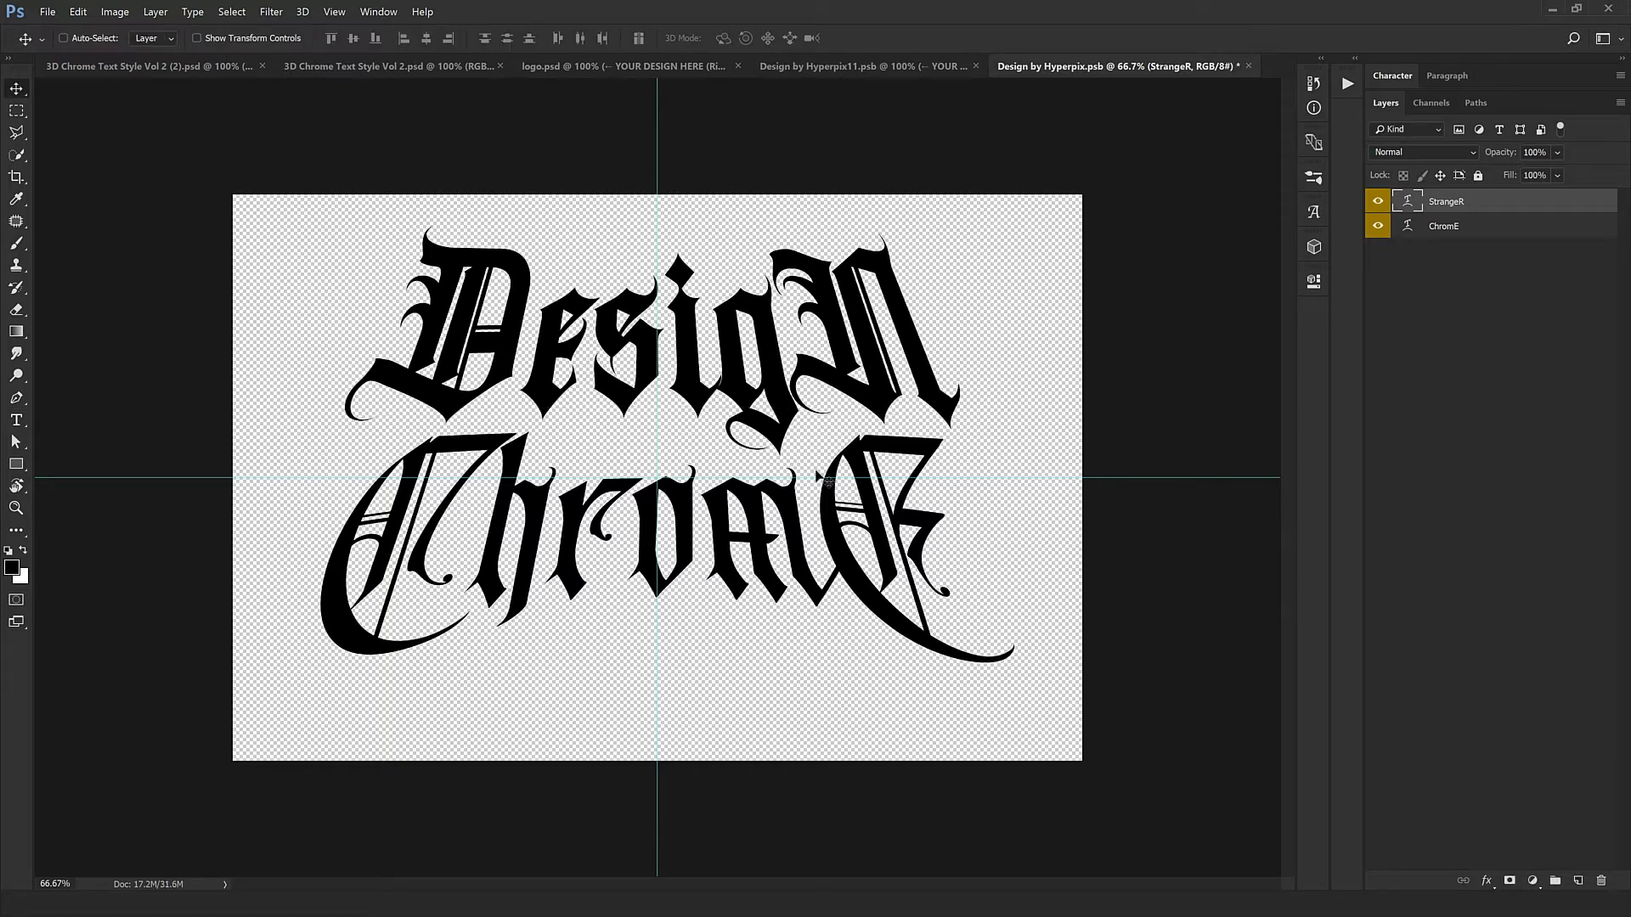
Replace the ChromE text with "ToolkitS", using a capital final letter.
click(1407, 234)
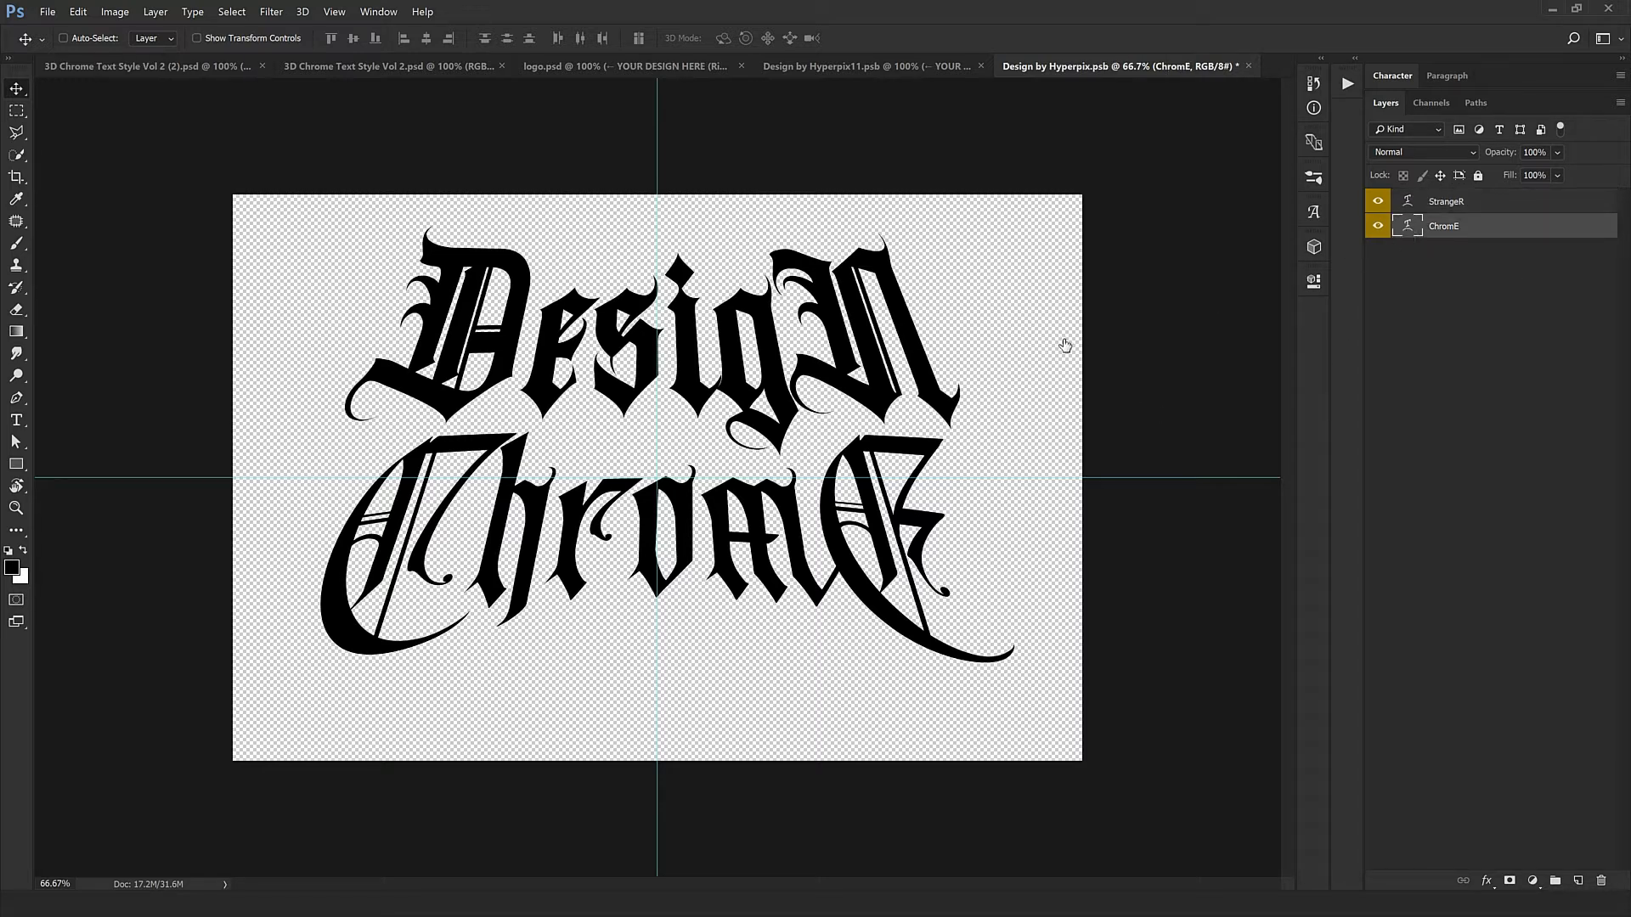
double_click(1407, 225)
text(Cool)
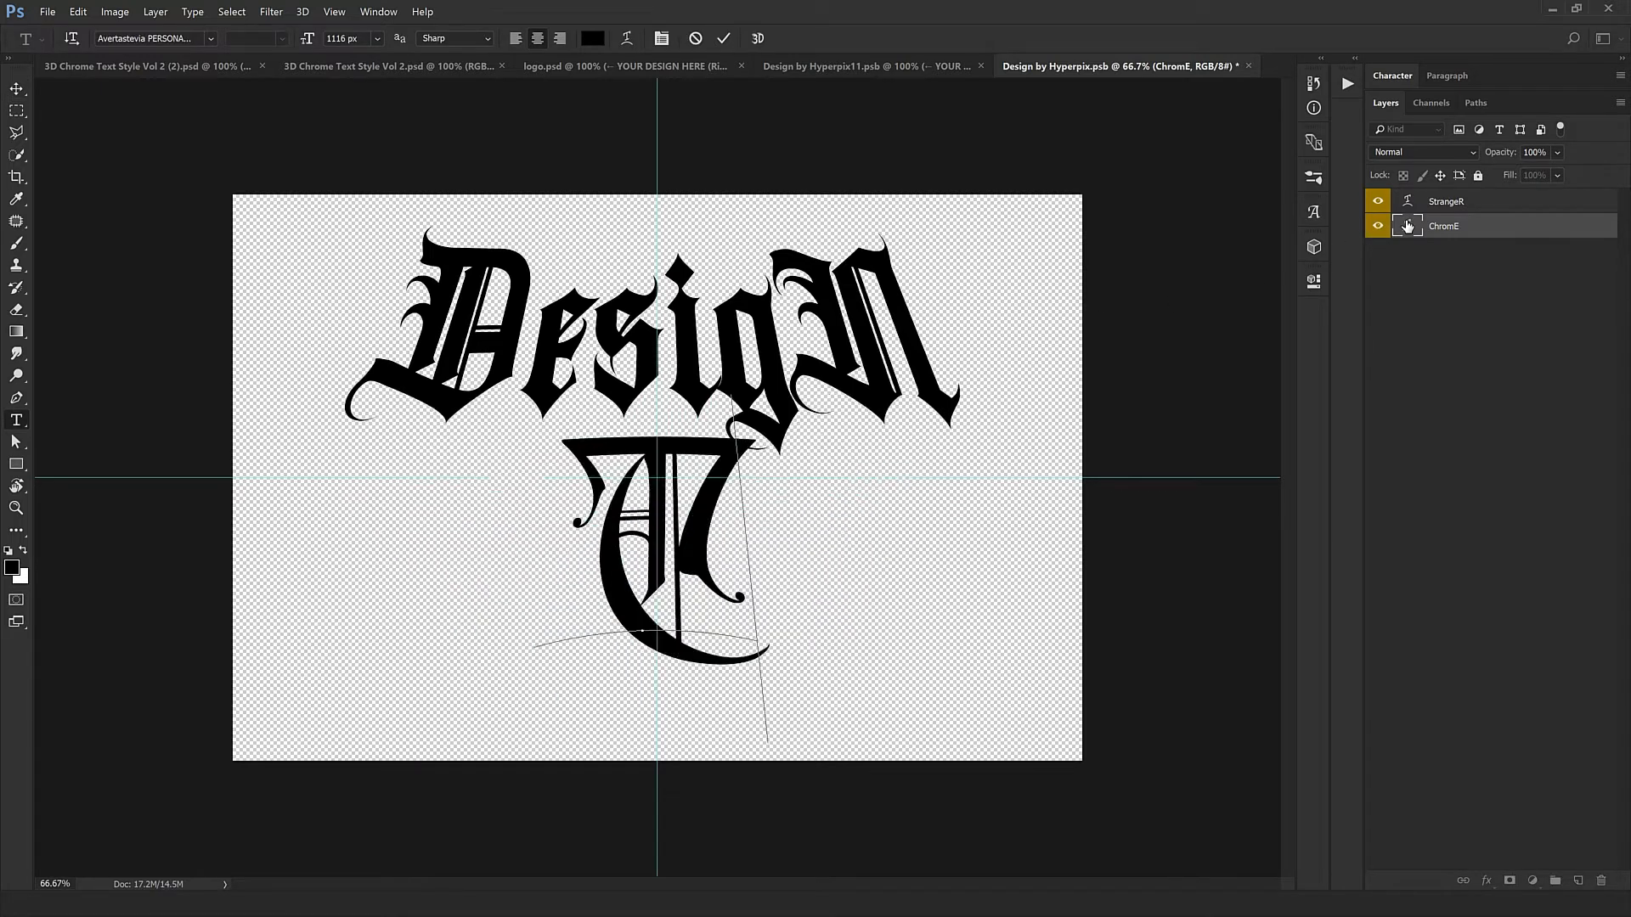
text(kitS)
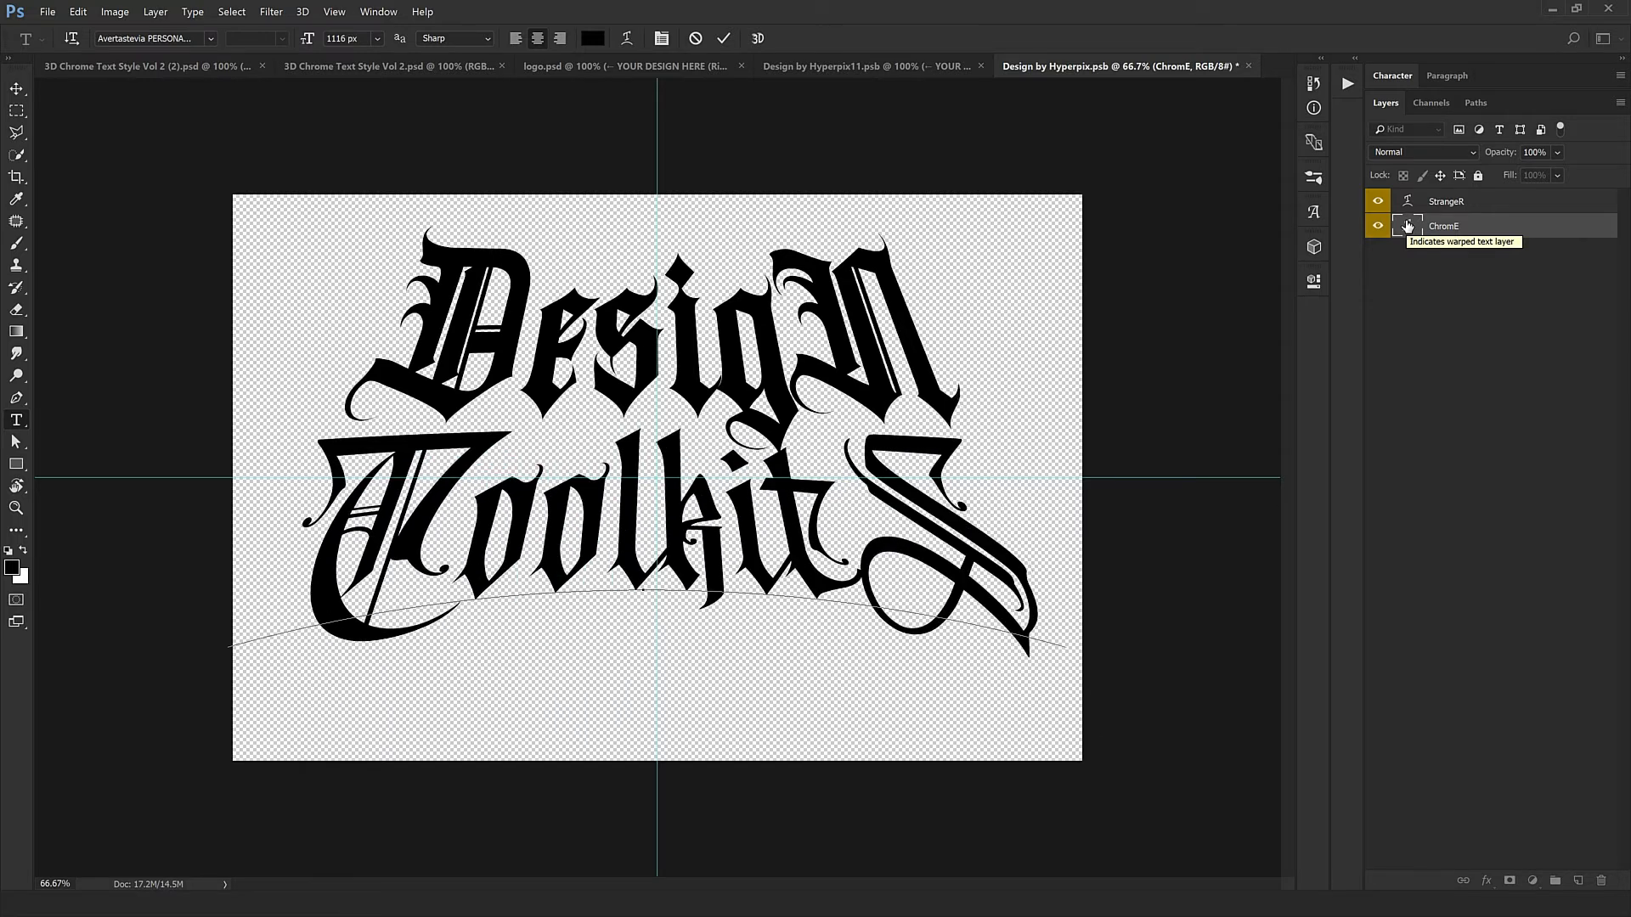
key(ctrl+Return)
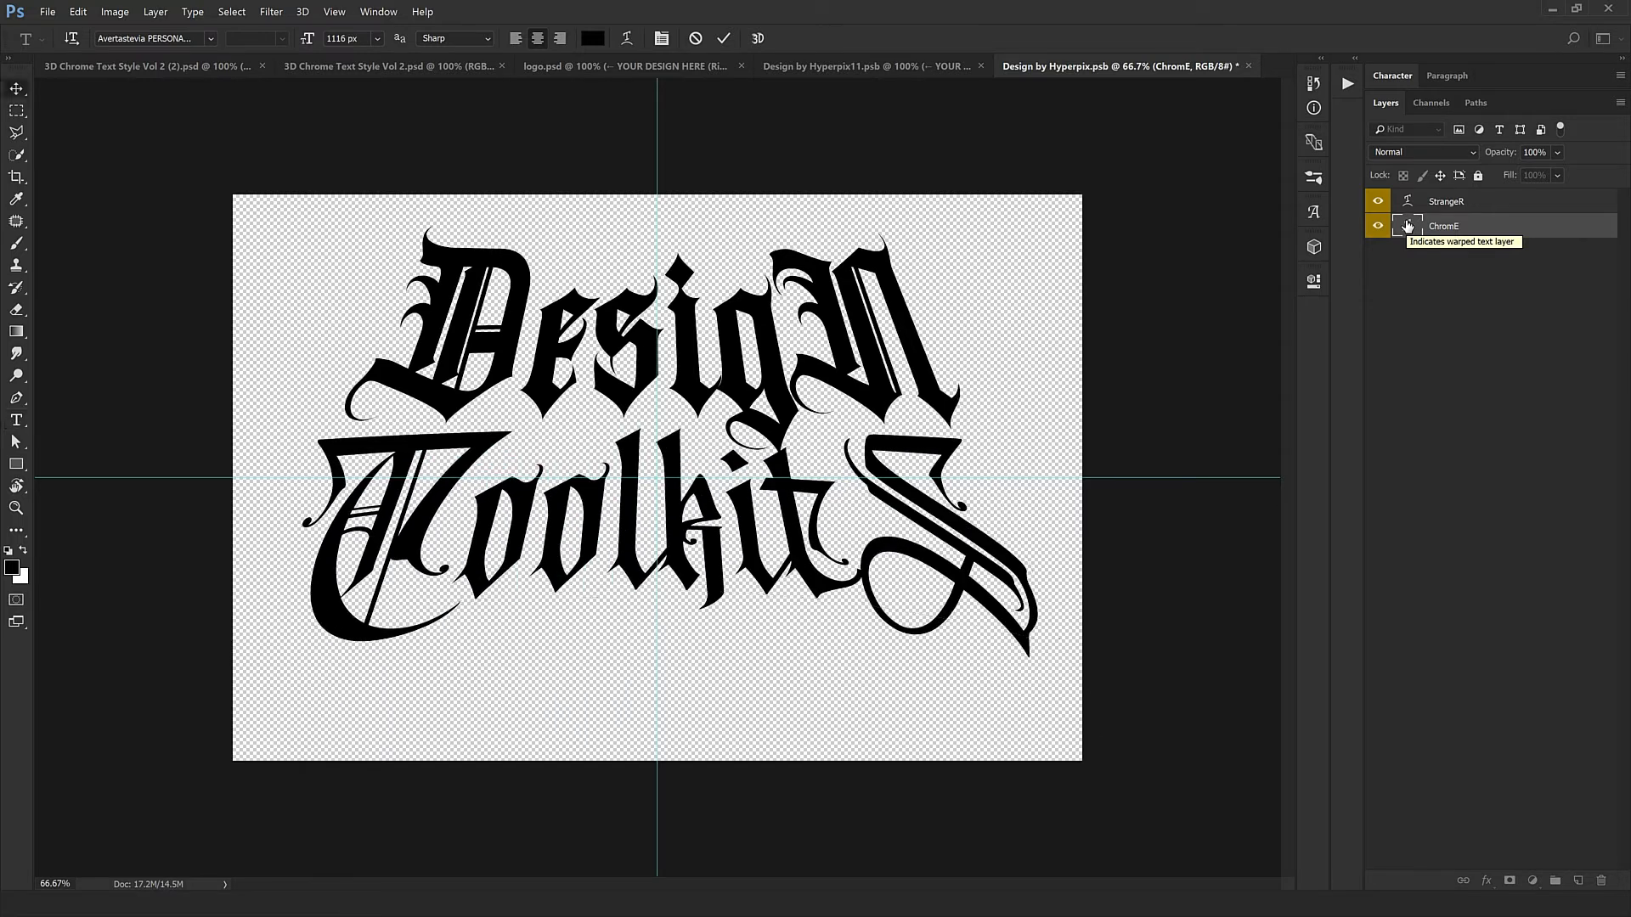
key(v)
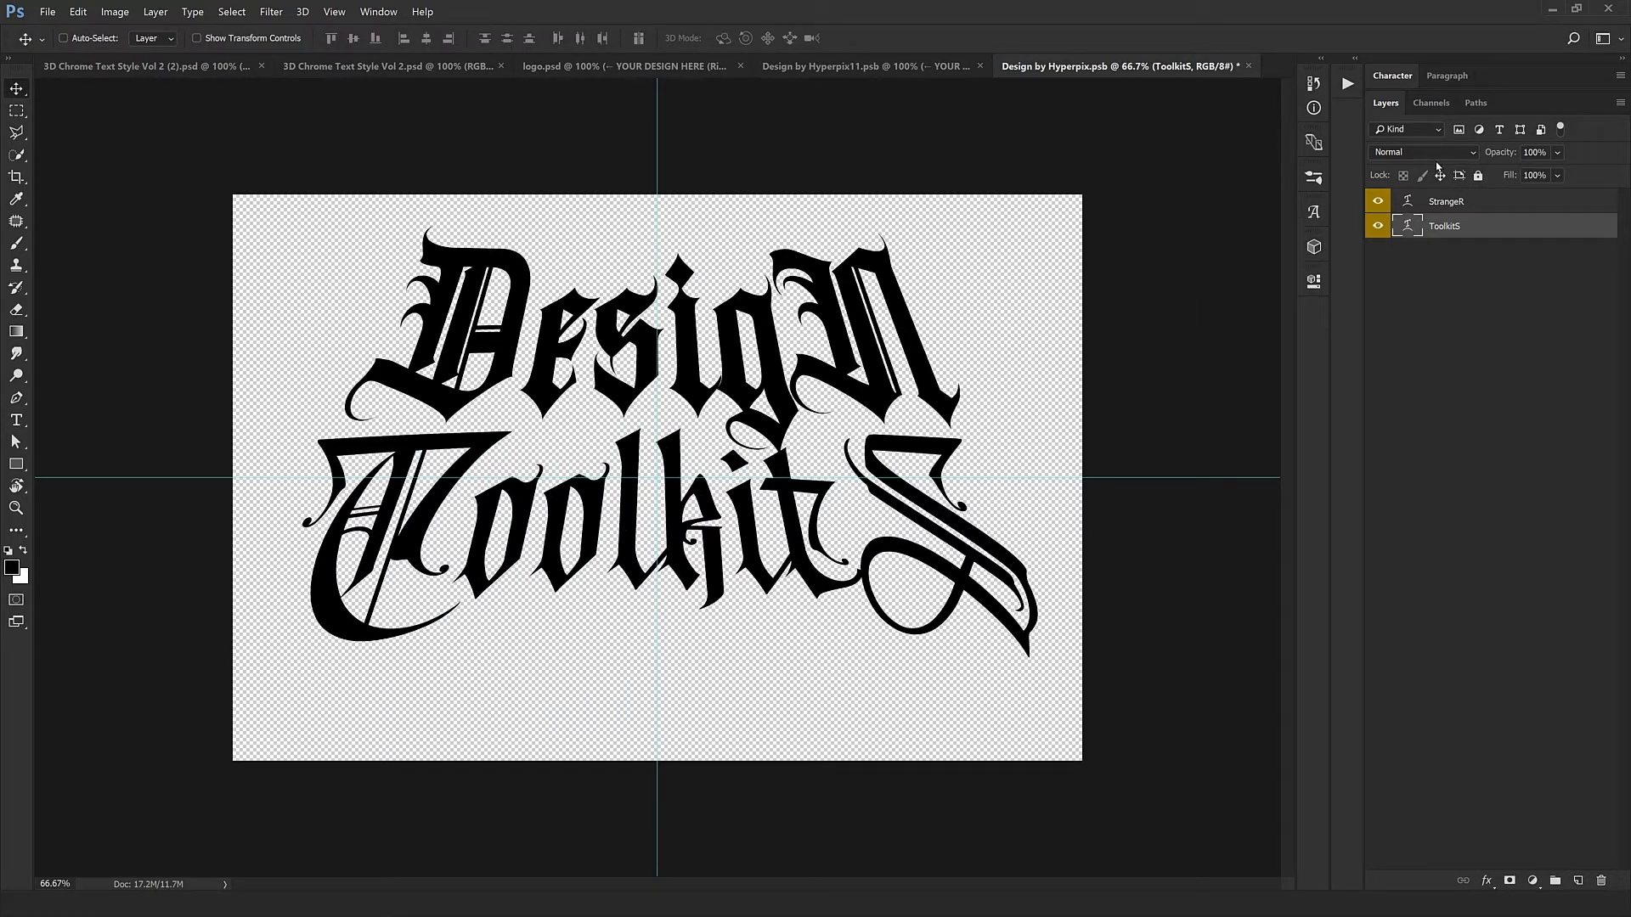
Show the character settings of the text layers and move the ToolkitS text slightly lower.
click(1403, 81)
click(1446, 388)
click(1444, 412)
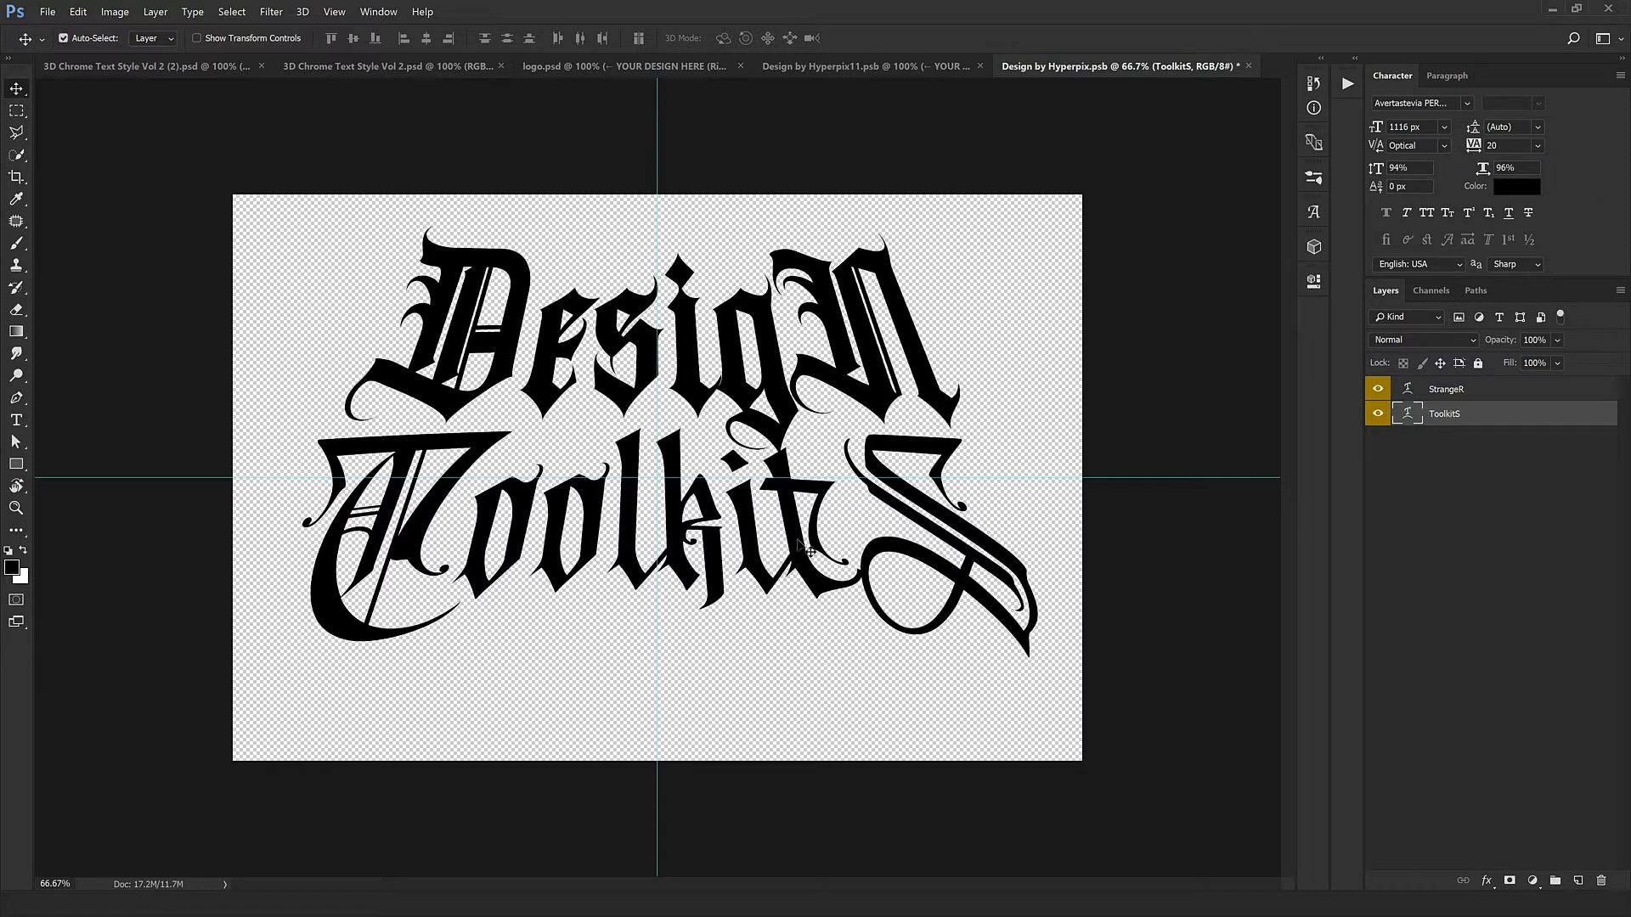
key(ctrl)
drag(804, 552, 807, 562)
click(786, 415)
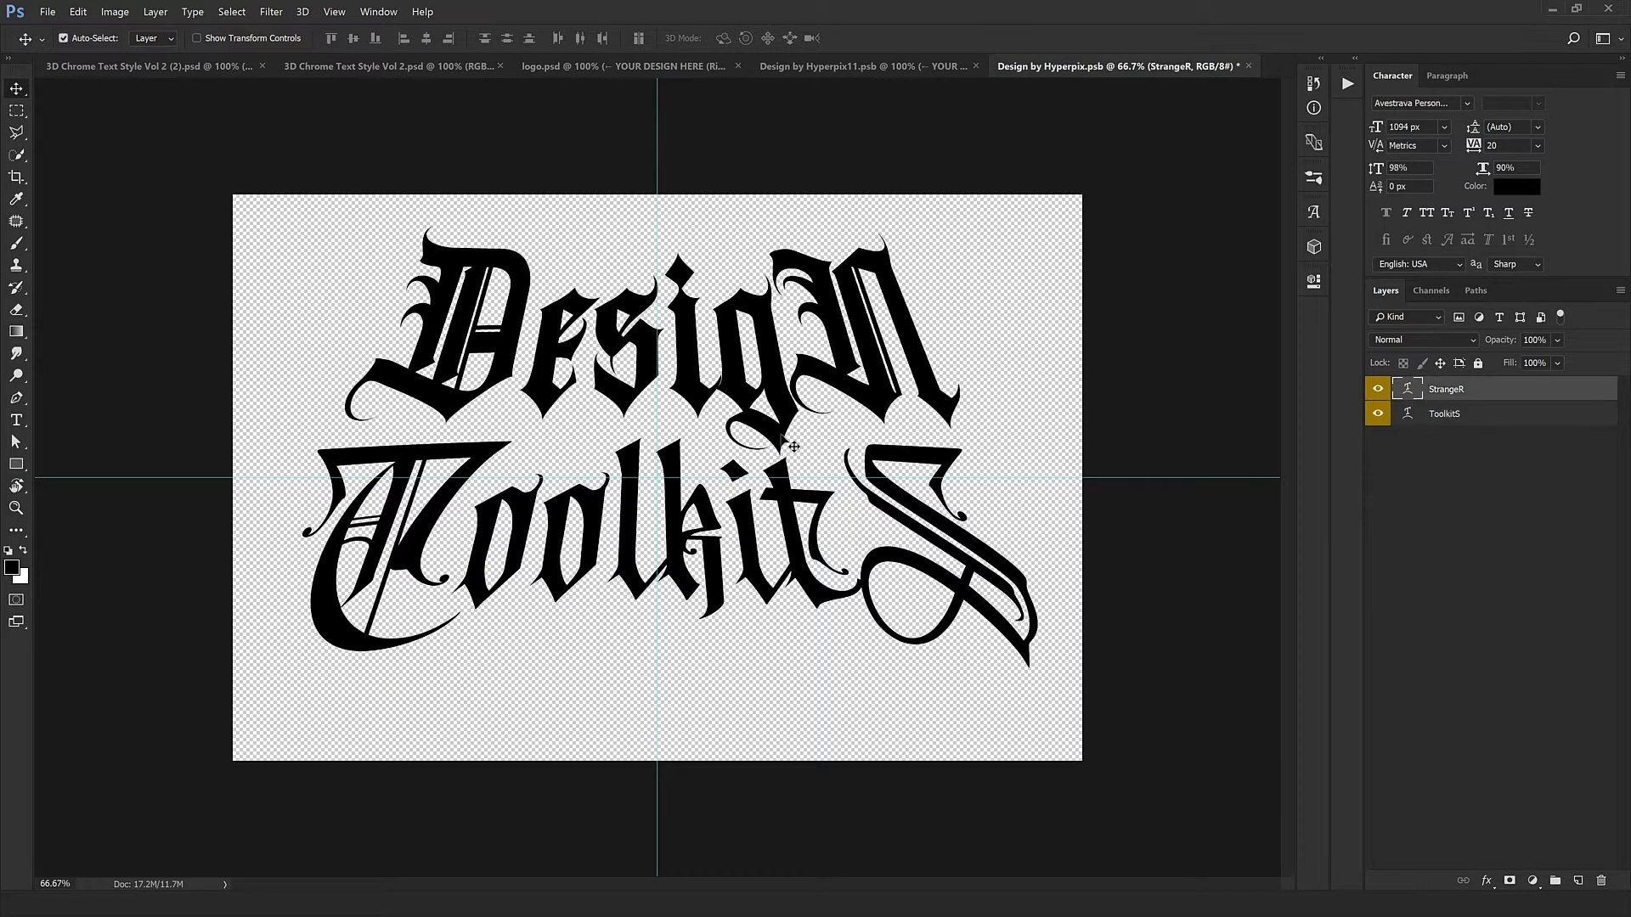
Adjust the Bulge warp of the DesigN text to a bend of -15% and a vertical distortion of +35%.
click(1445, 417)
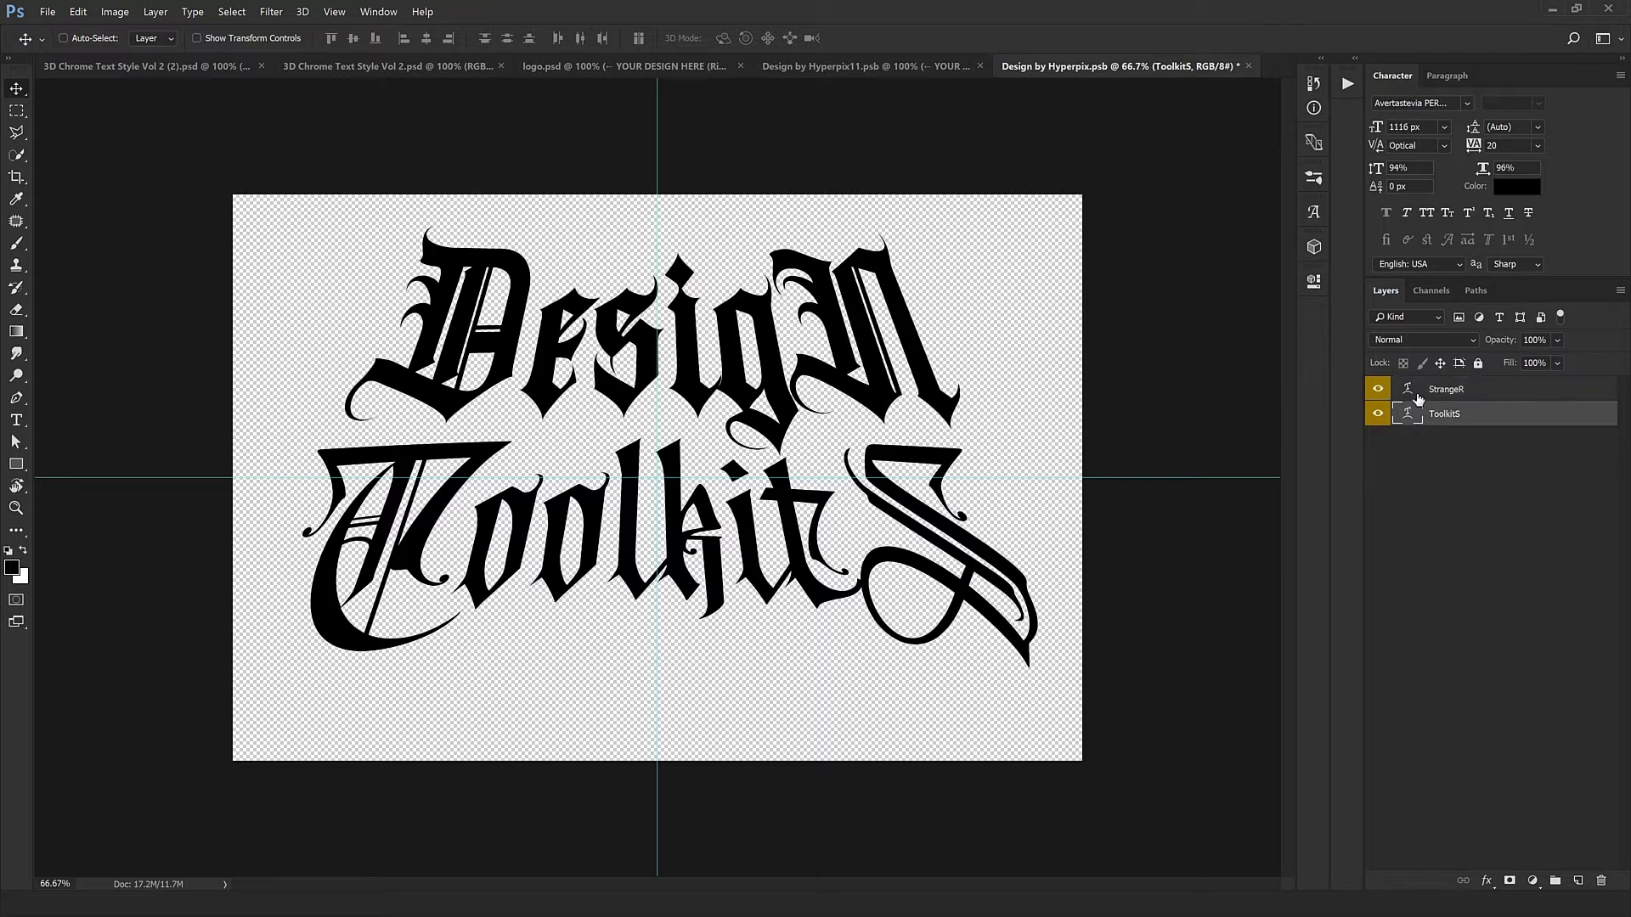
click(1447, 397)
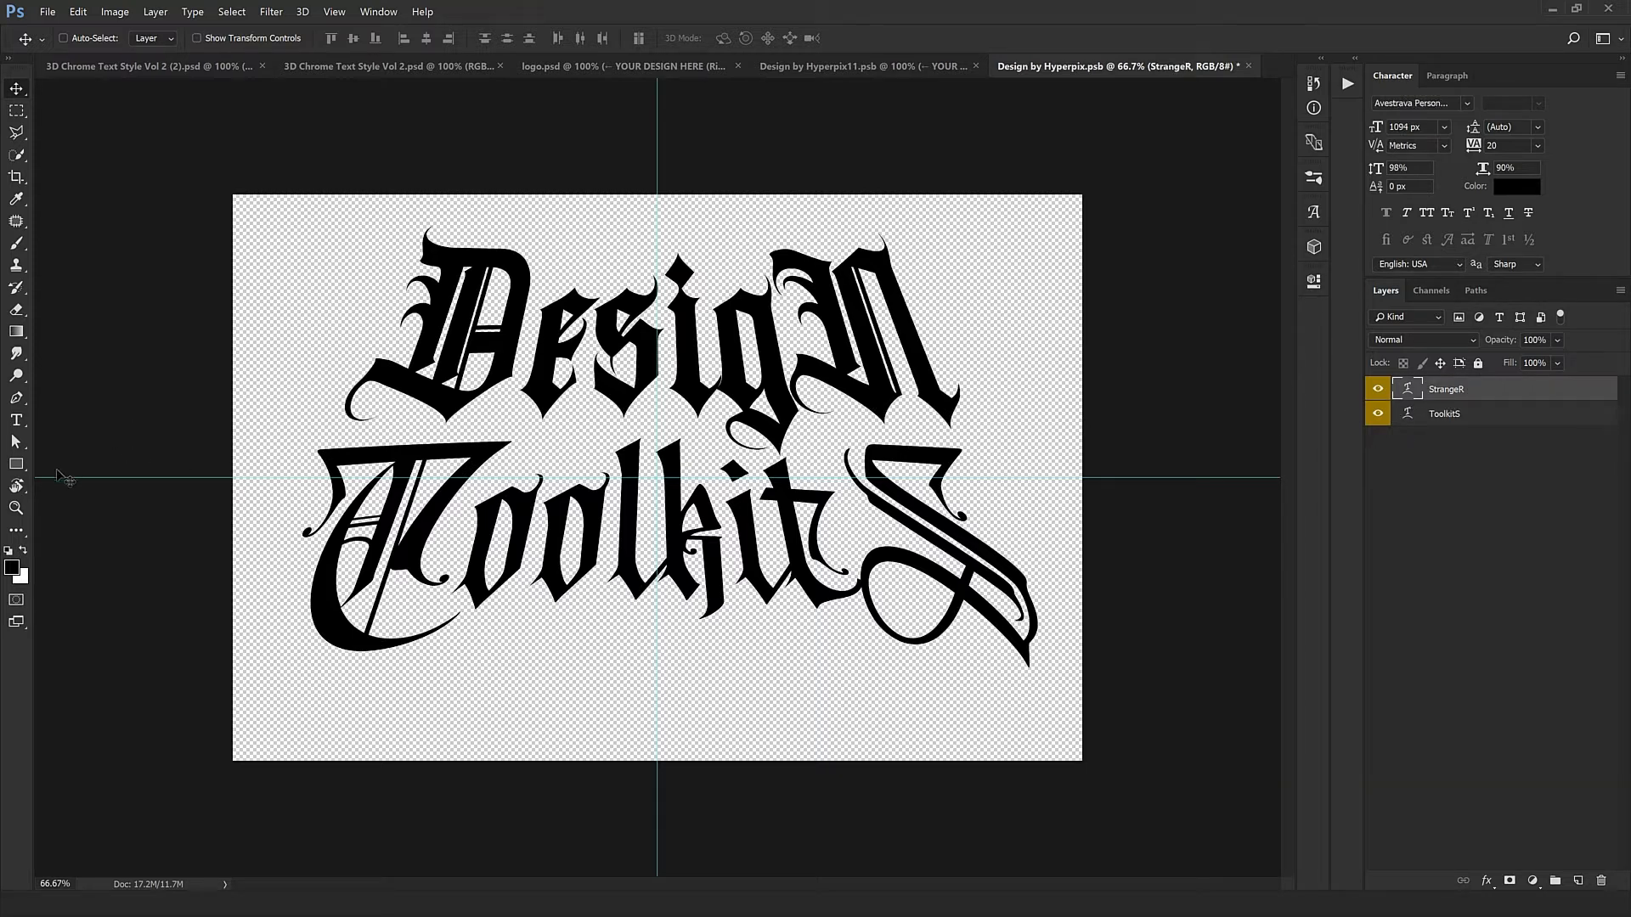
drag(16, 420, 85, 422)
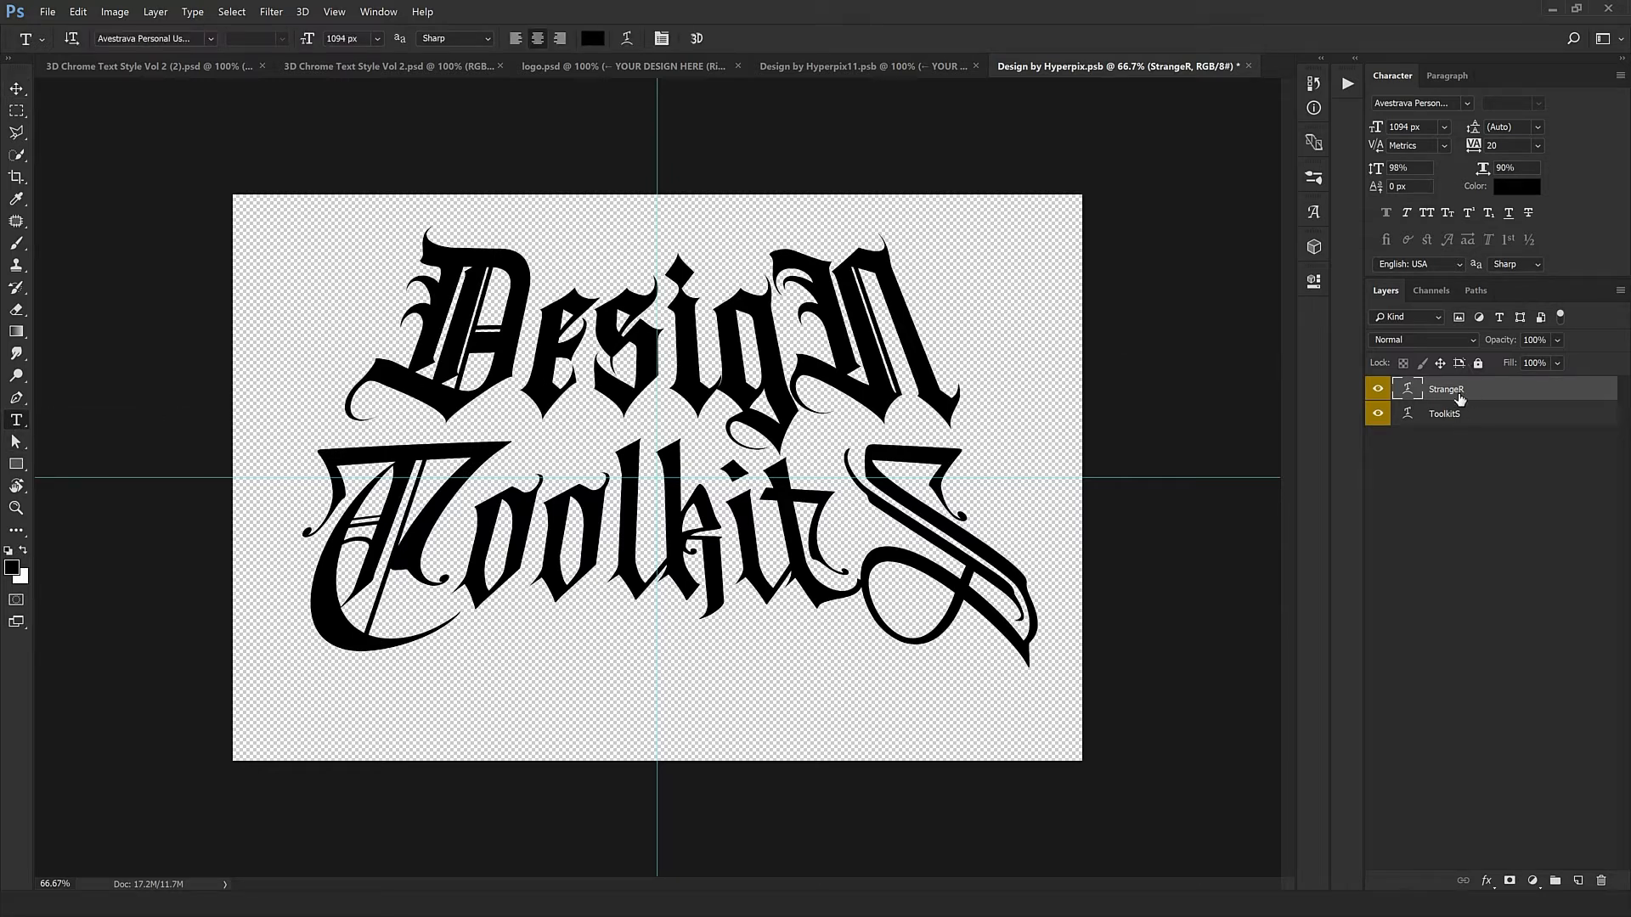
right_click(715, 358)
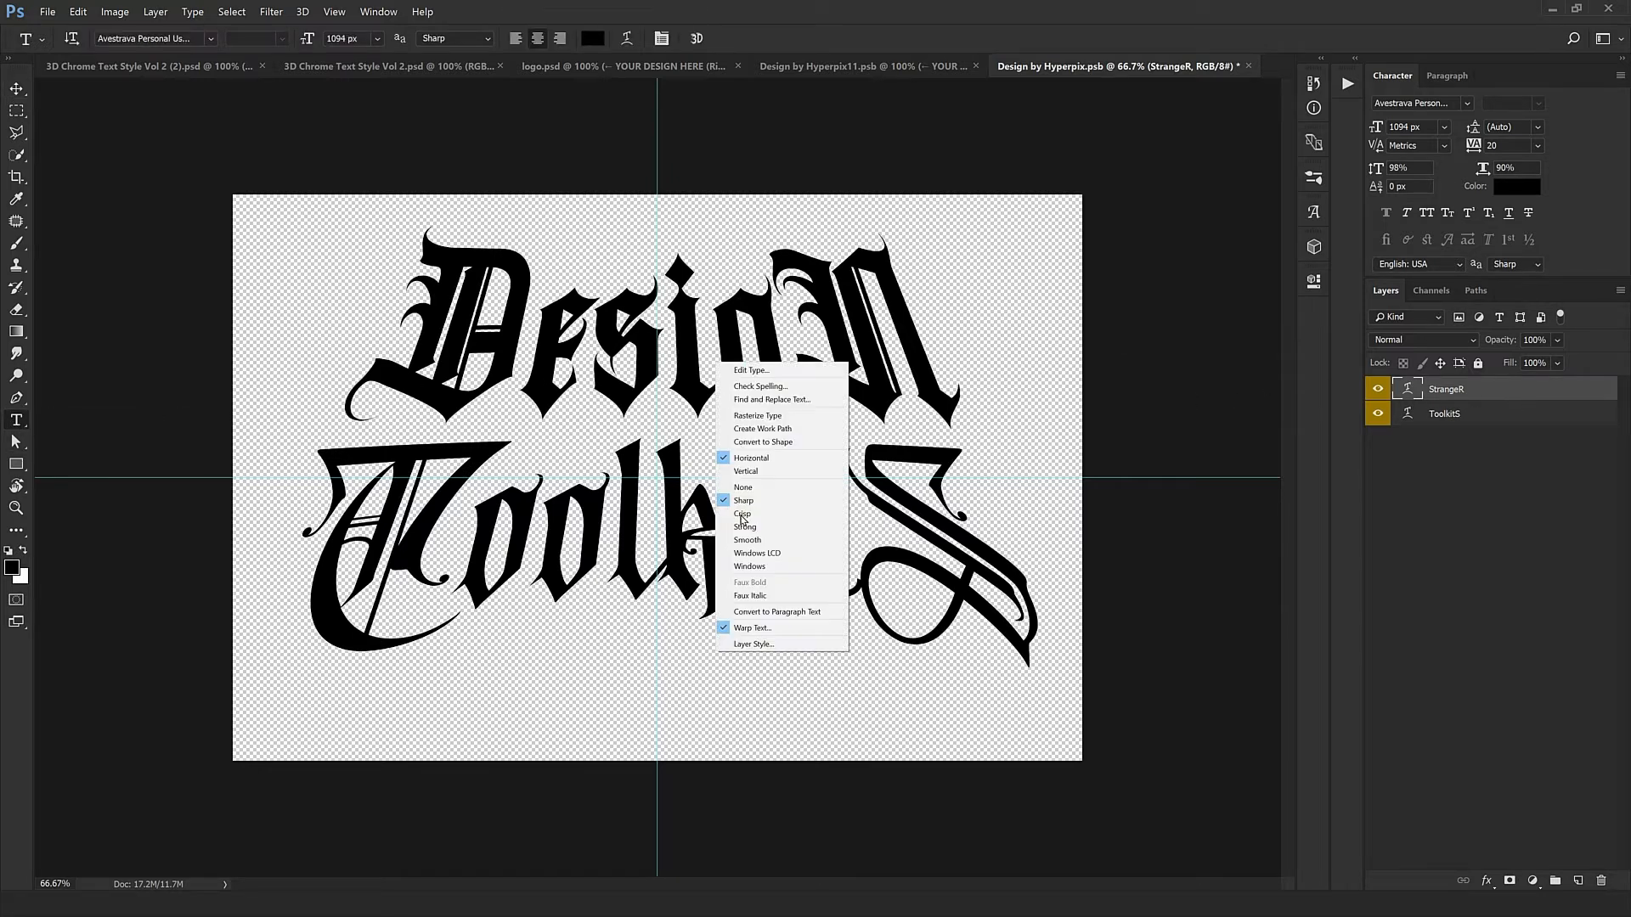
click(775, 629)
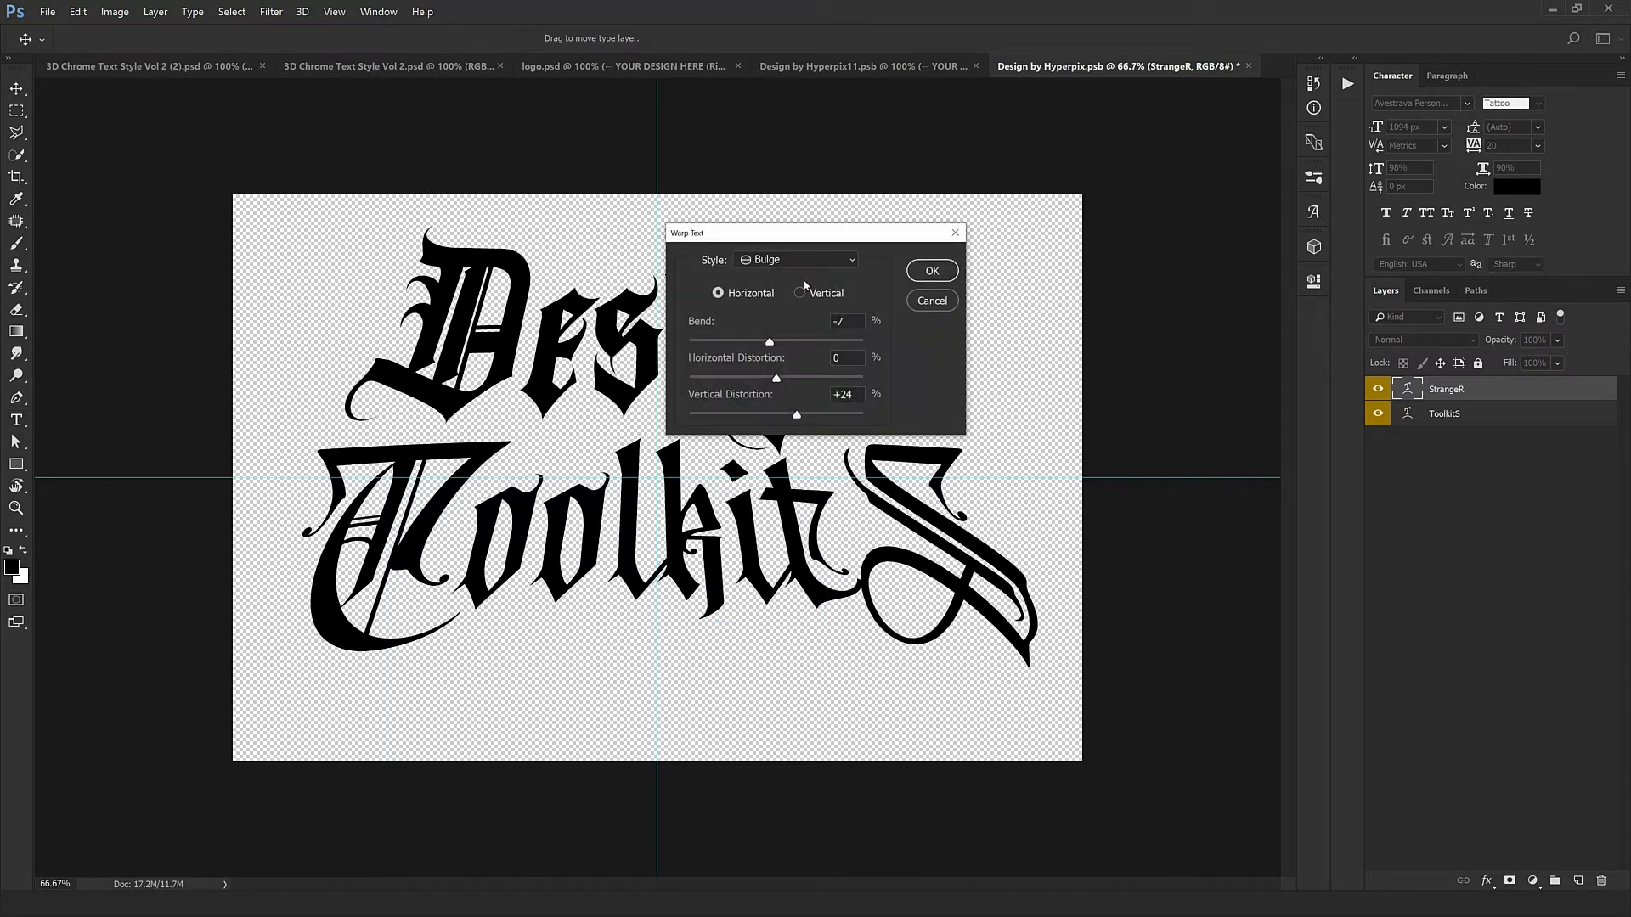
drag(861, 231, 1141, 417)
mouse_move(1066, 528)
mouse_down()
mouse_move(1035, 536)
mouse_move(1051, 540)
mouse_up()
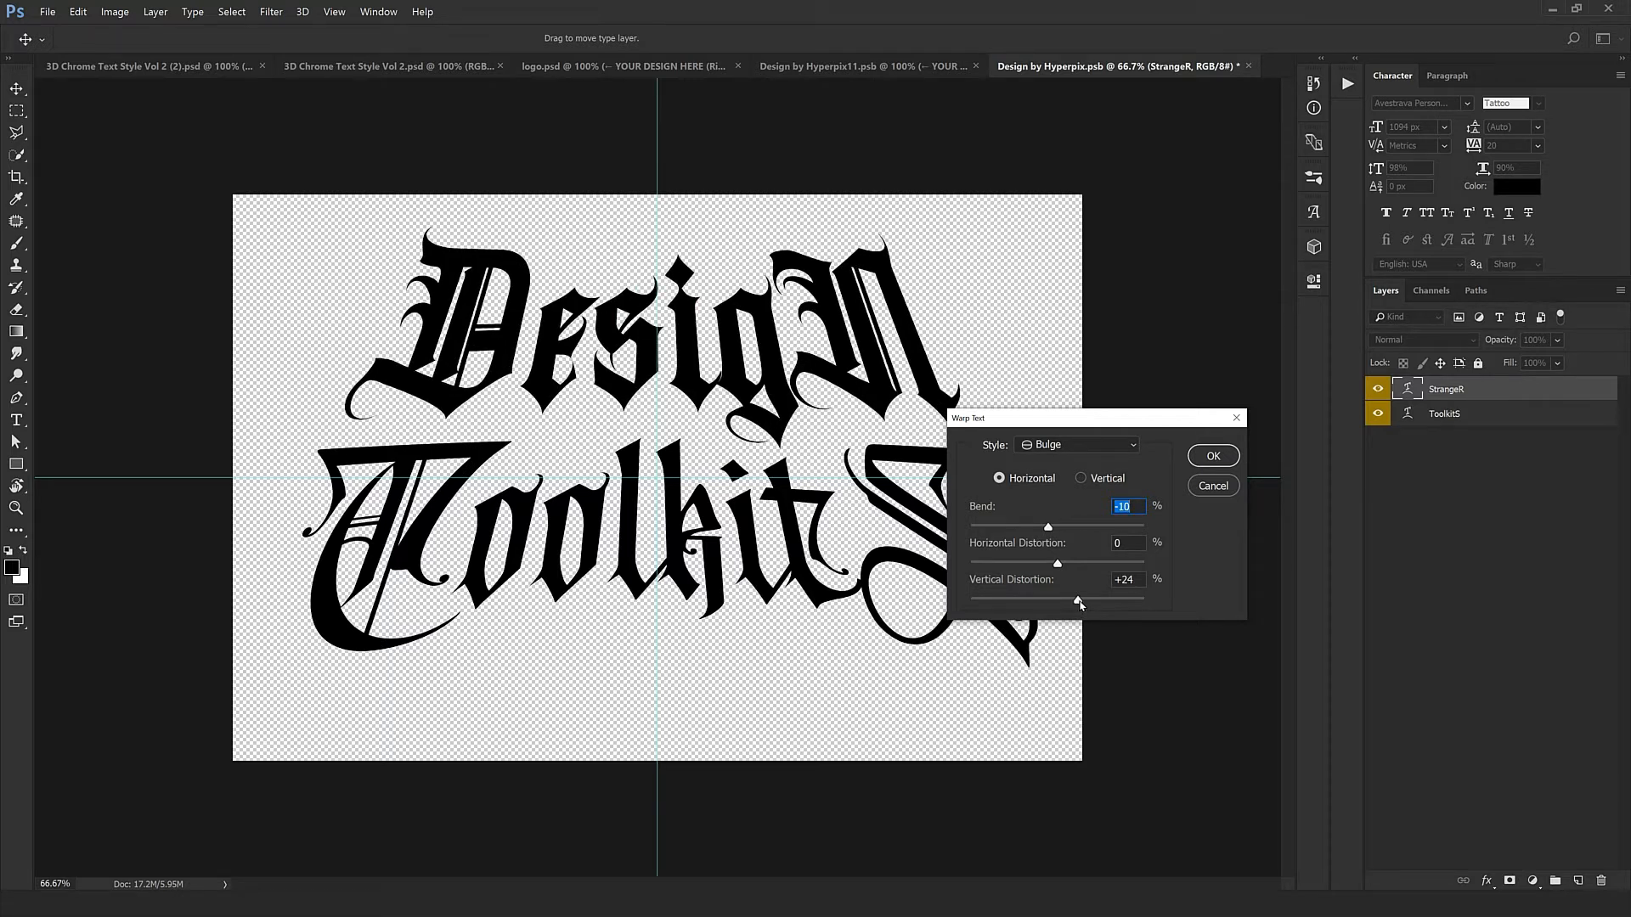
drag(1081, 605, 1089, 606)
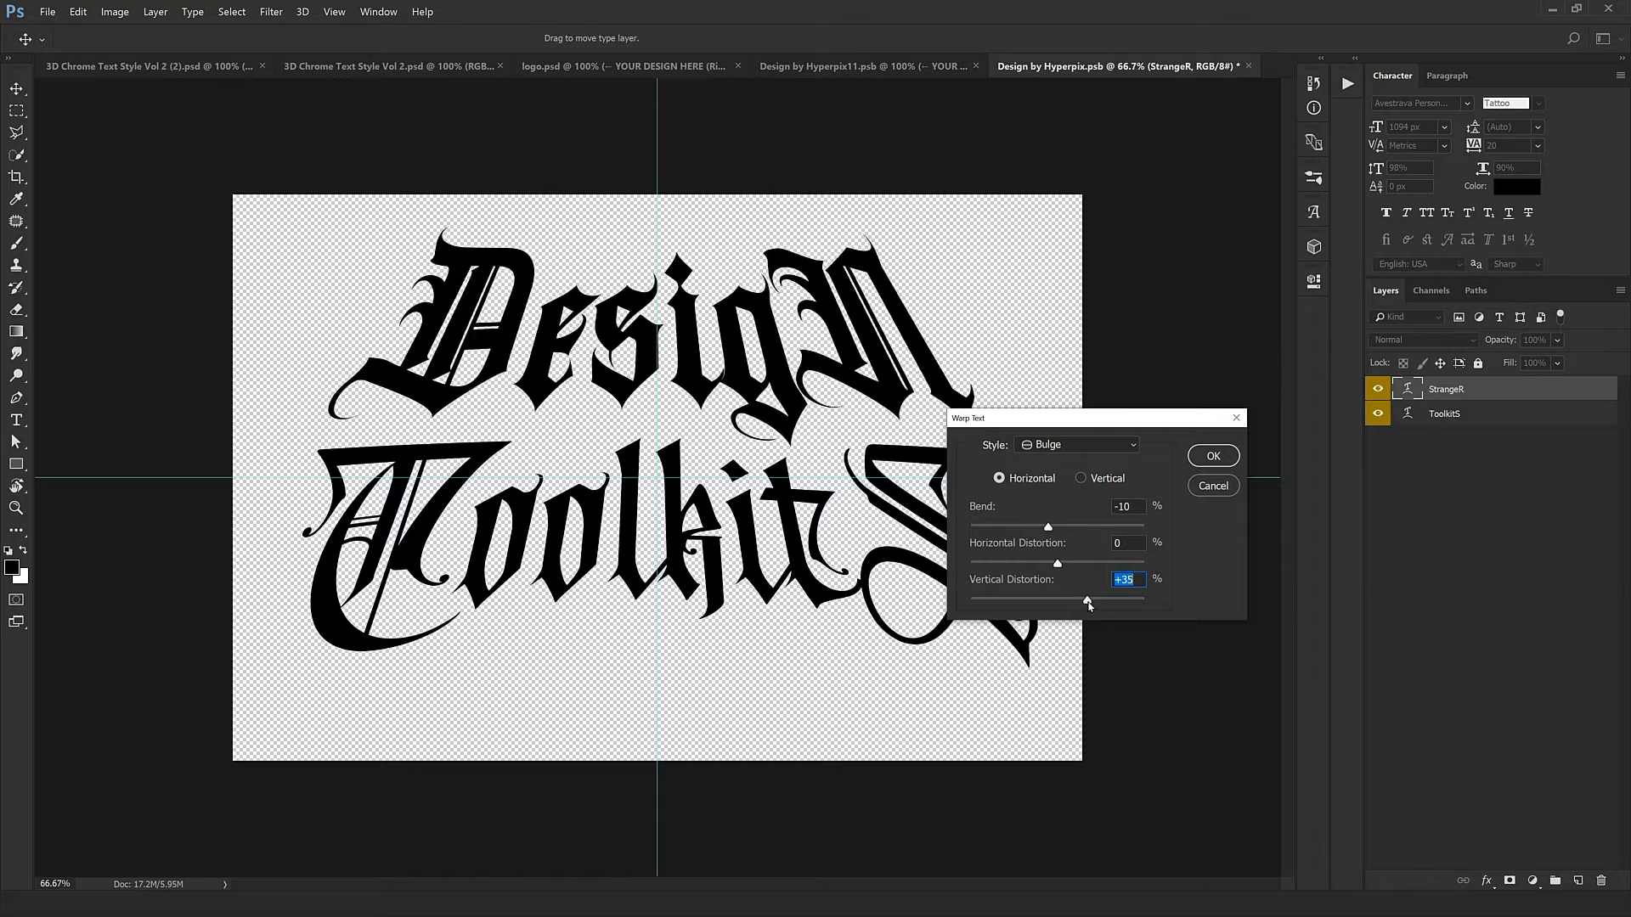
drag(1060, 535, 1045, 530)
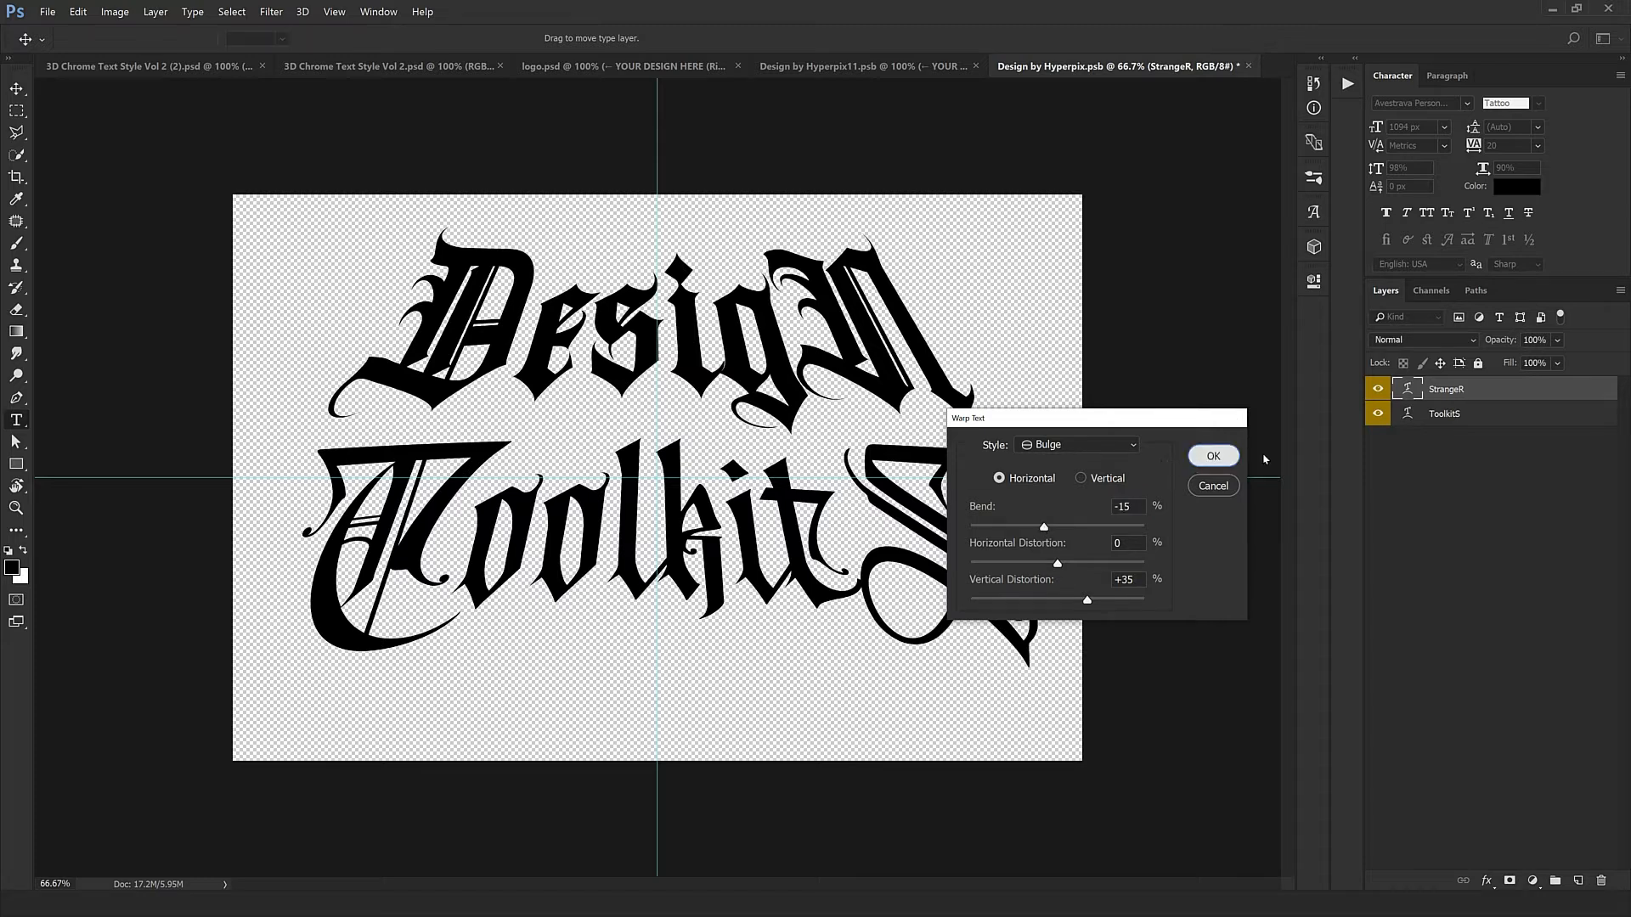
click(1213, 456)
Adjust the Arc Lower warp of the ToolkitS text to a bend of -25% and a vertical distortion of +28%.
right_click(793, 519)
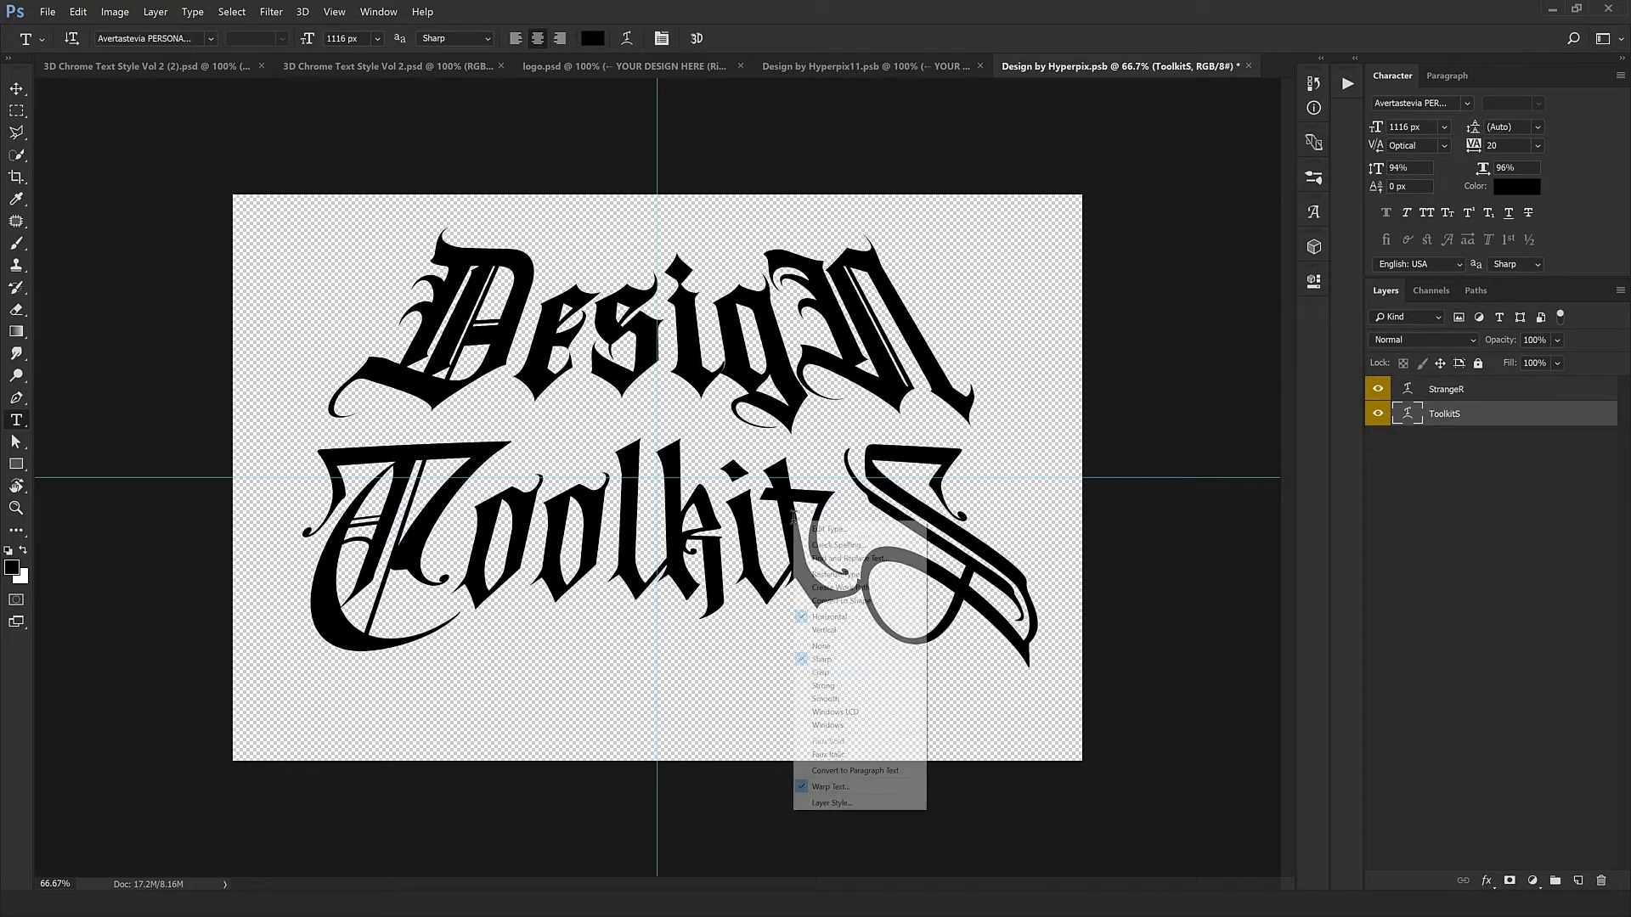
click(839, 785)
drag(1054, 600, 1080, 596)
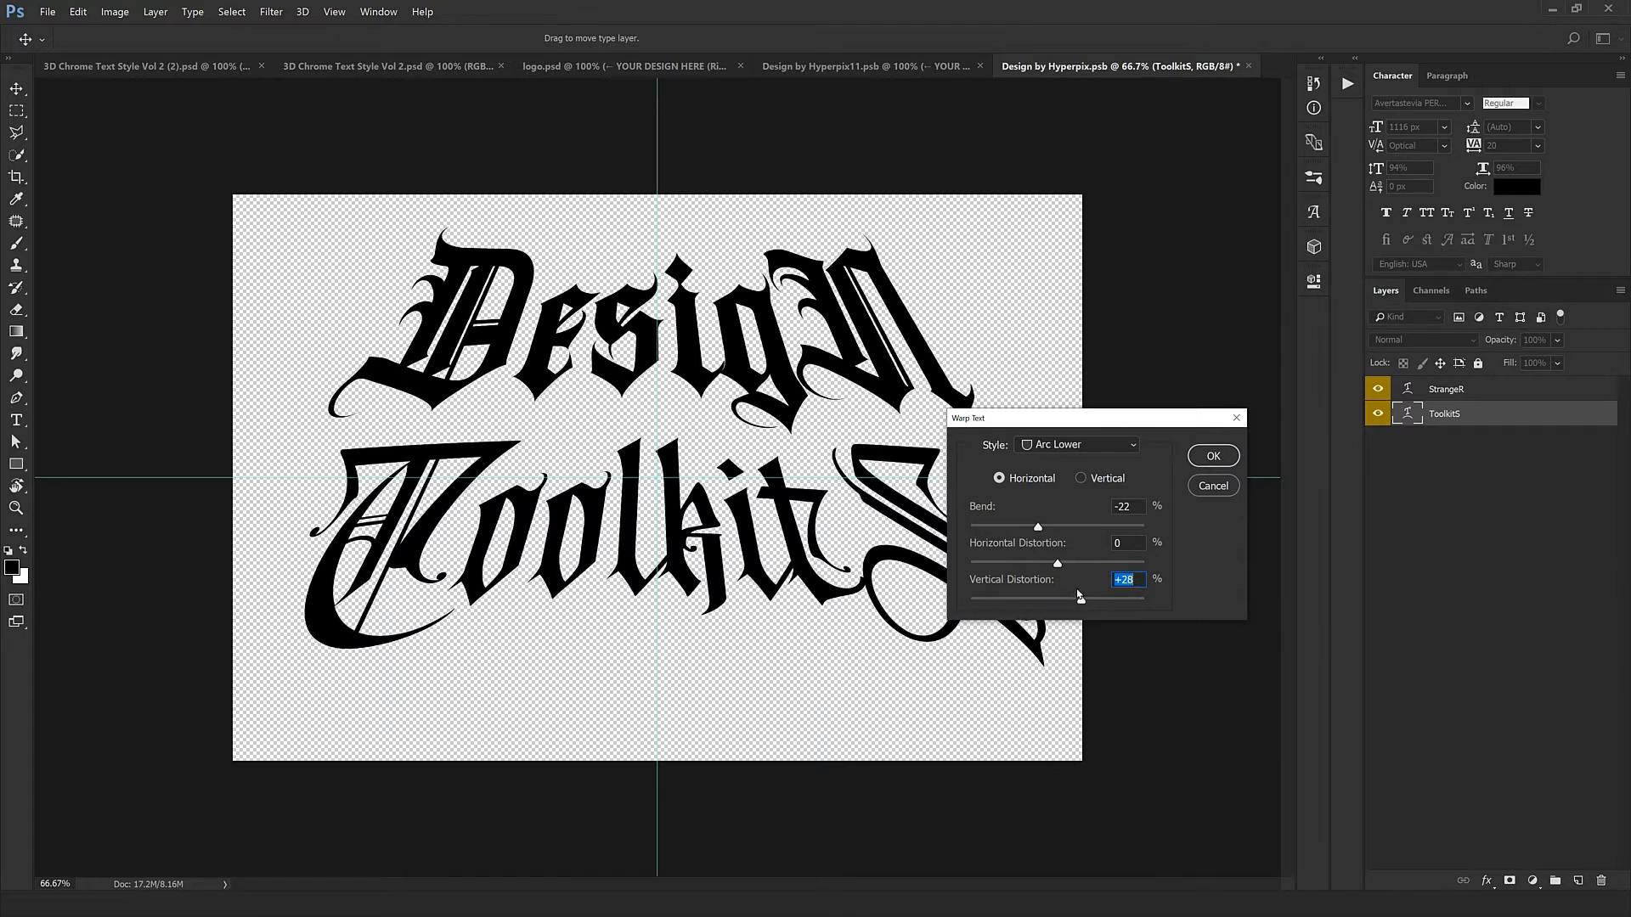
drag(1043, 530, 1036, 530)
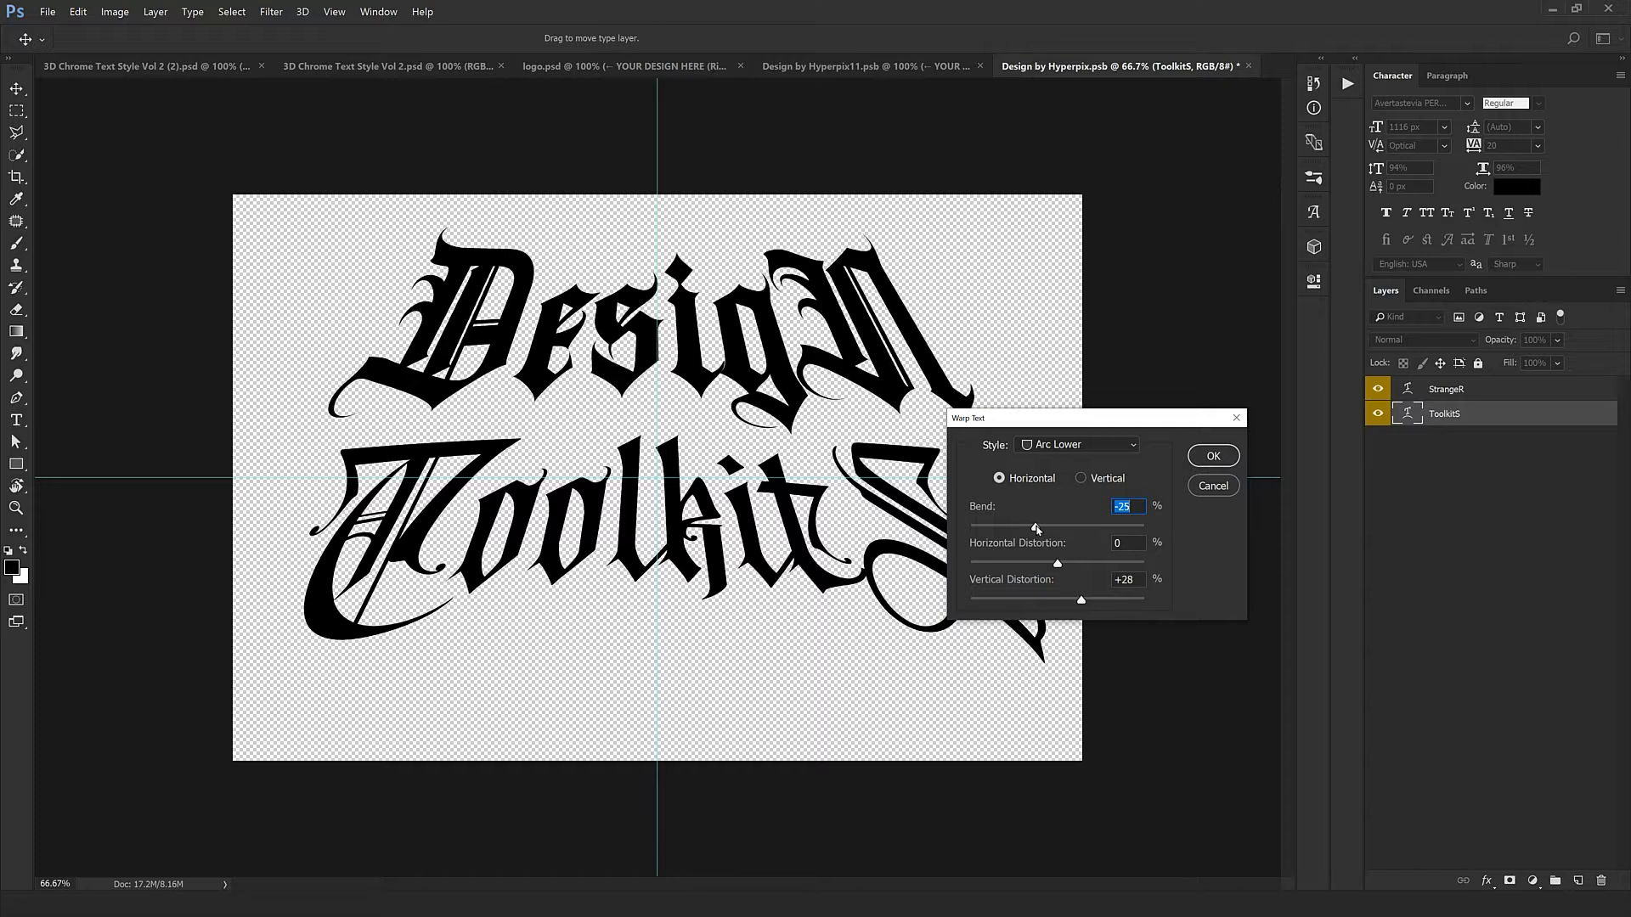
click(1213, 456)
Move the ToolkitS text up closer to DesigN and position both text layers together around the canvas centre.
drag(909, 566, 896, 544)
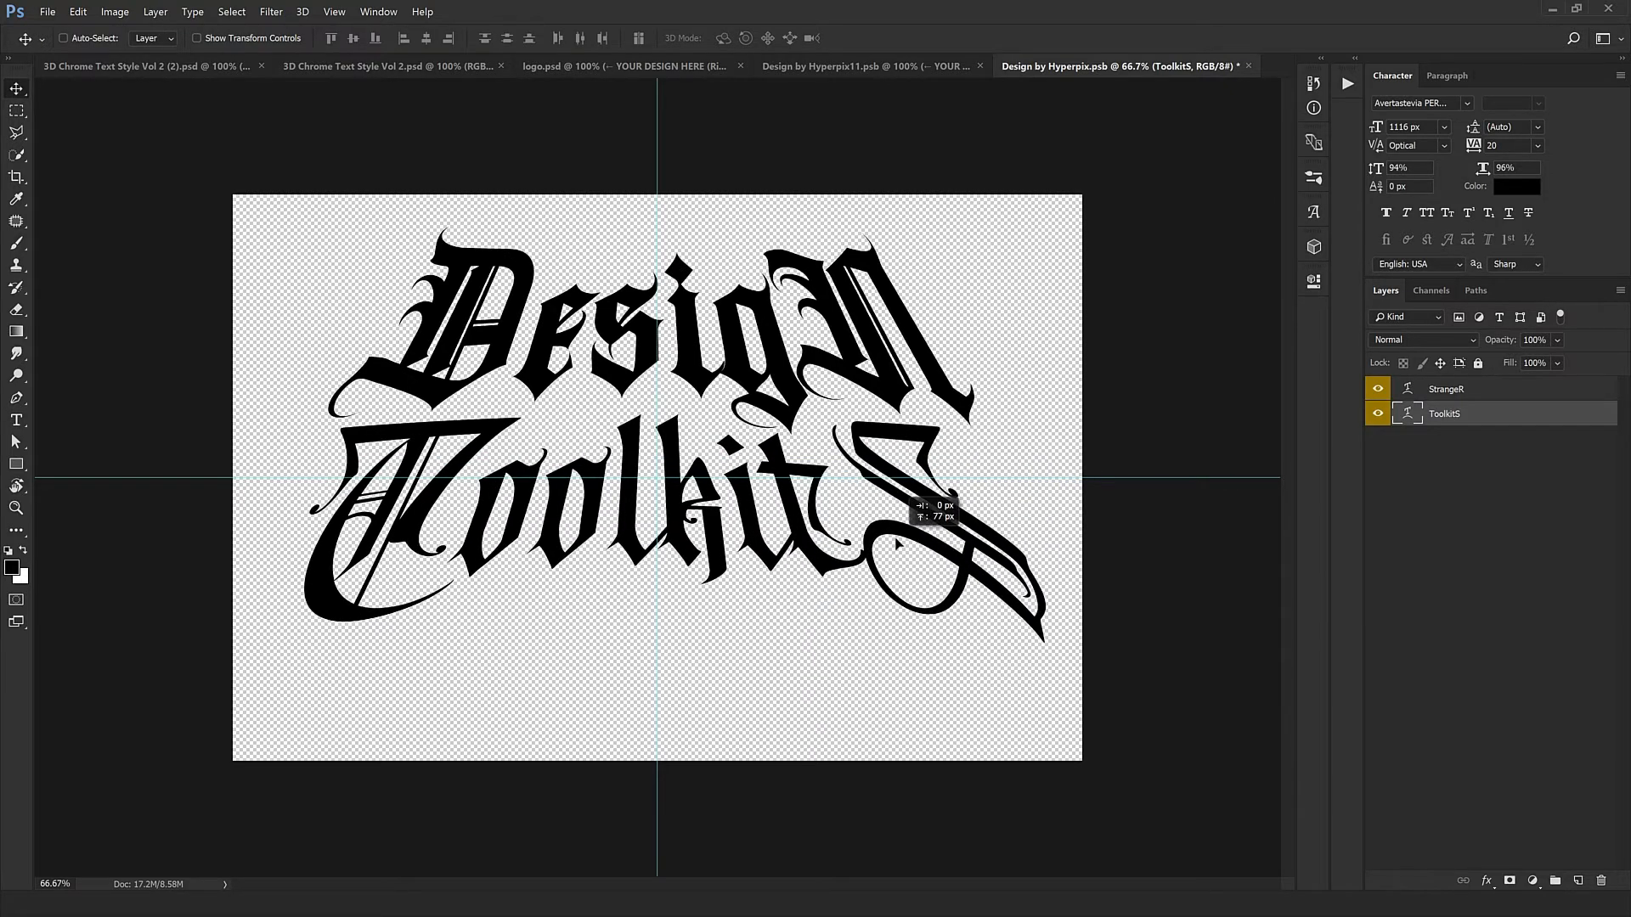
ctrl+shift+click(786, 429)
mouse_move(786, 429)
mouse_down()
mouse_move(781, 447)
mouse_move(767, 413)
mouse_up()
key(ctrl+t)
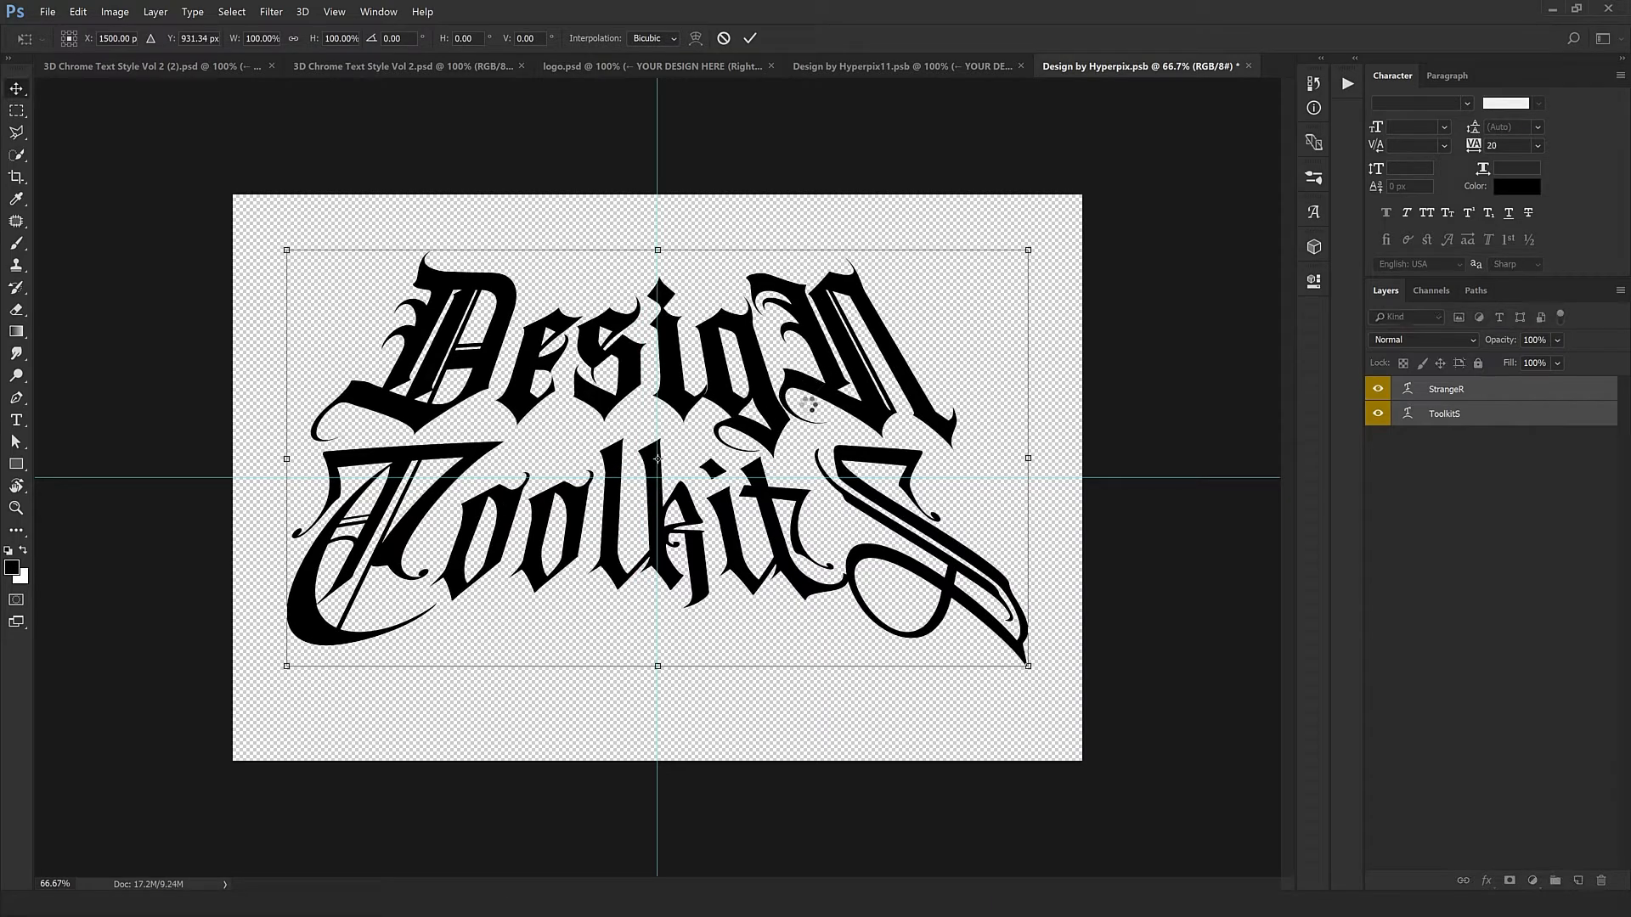
key(Return)
Shift only the ToolkitS text slightly down and to the right to centre it on the vertical guide.
ctrl+click(951, 484)
ctrl+click(909, 552)
key(ctrl+t)
mouse_move(909, 552)
mouse_down()
mouse_move(926, 554)
mouse_move(909, 552)
mouse_up()
key(Return)
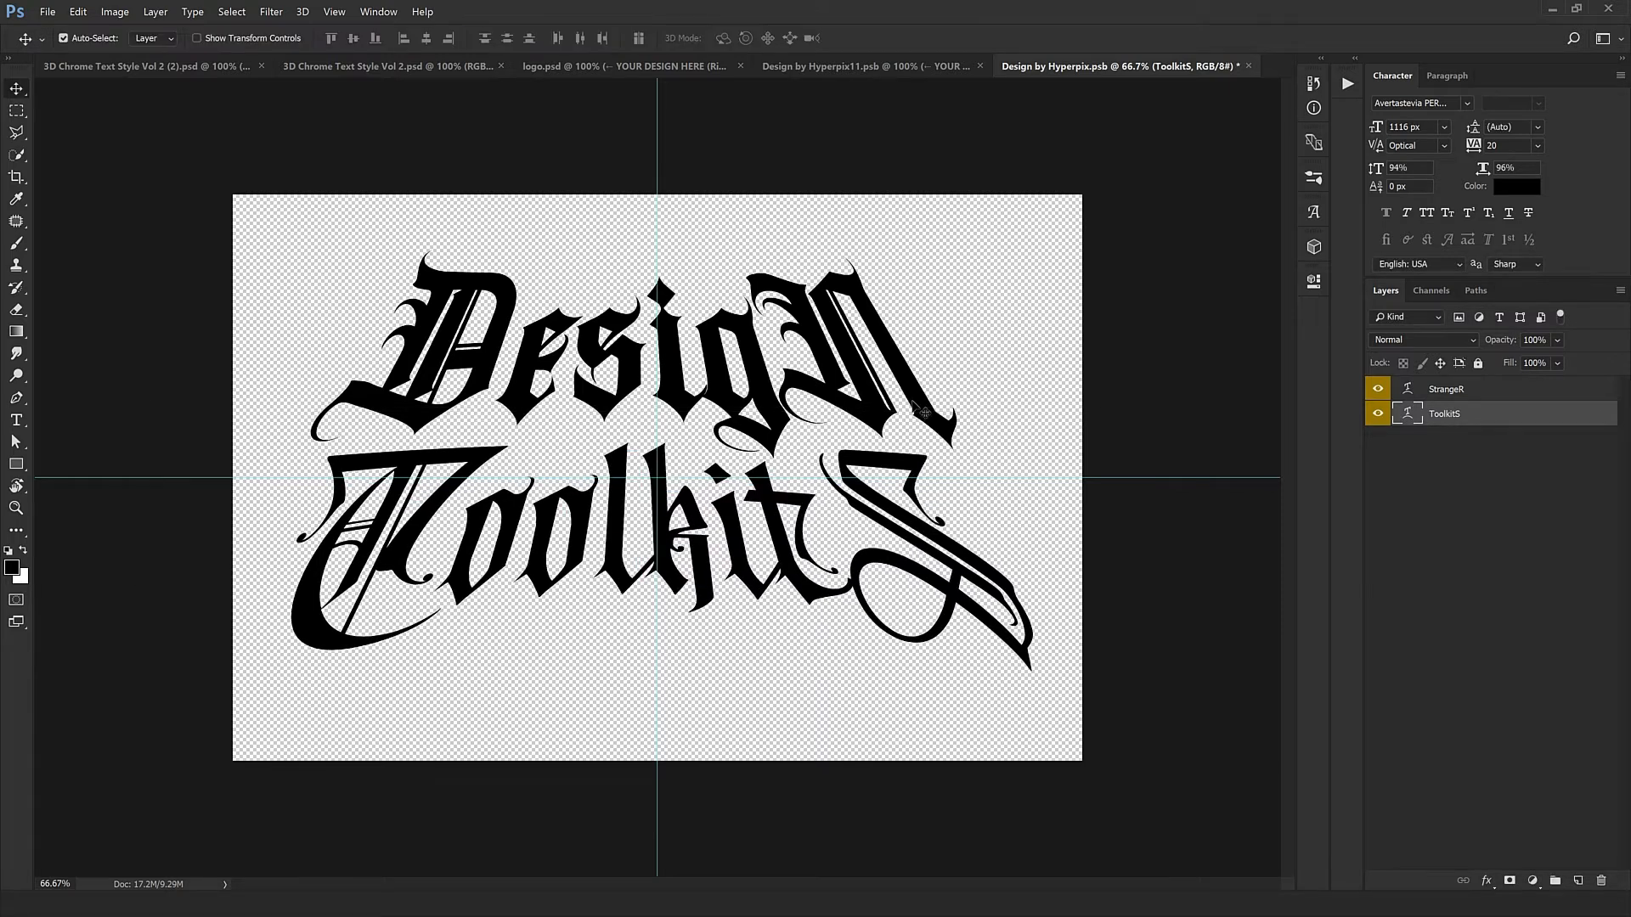
Move the DesigN text slightly to the right and fine-tune its height above ToolkitS in small nudges.
ctrl+click(923, 412)
drag(923, 412, 934, 411)
key(Down)
key(Down)
key(Down)
key(Down)
key(Down)
key(Down)
key(Down)
key(Down)
key(Down)
key(Down)
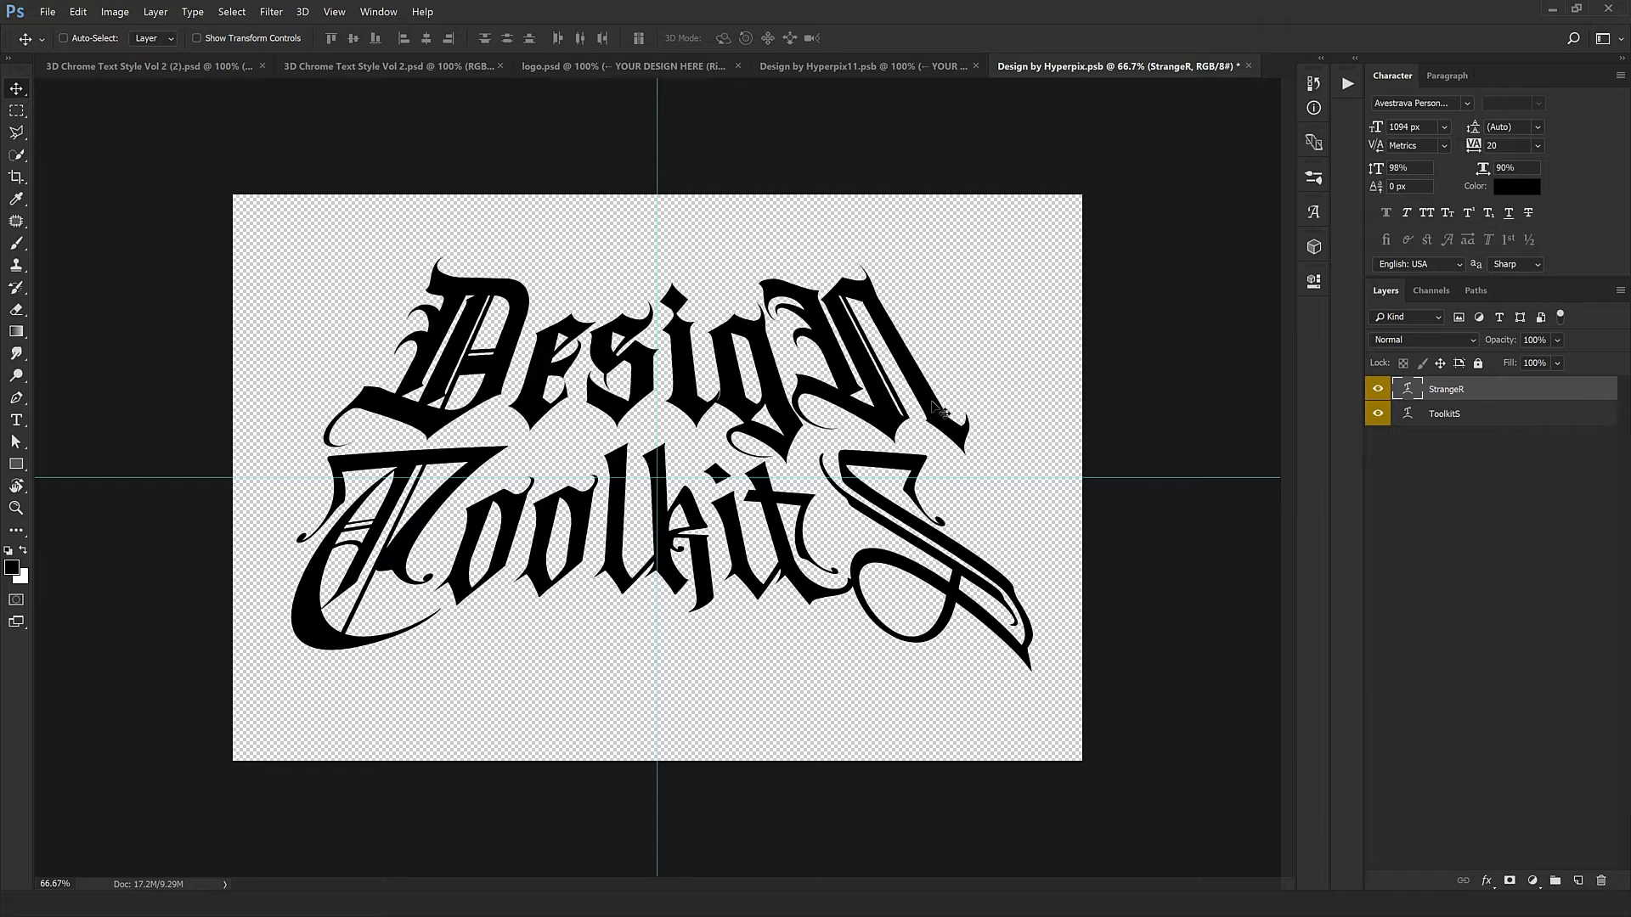
key(Up)
key(Up)
key(Up)
key(Up)
key(Up)
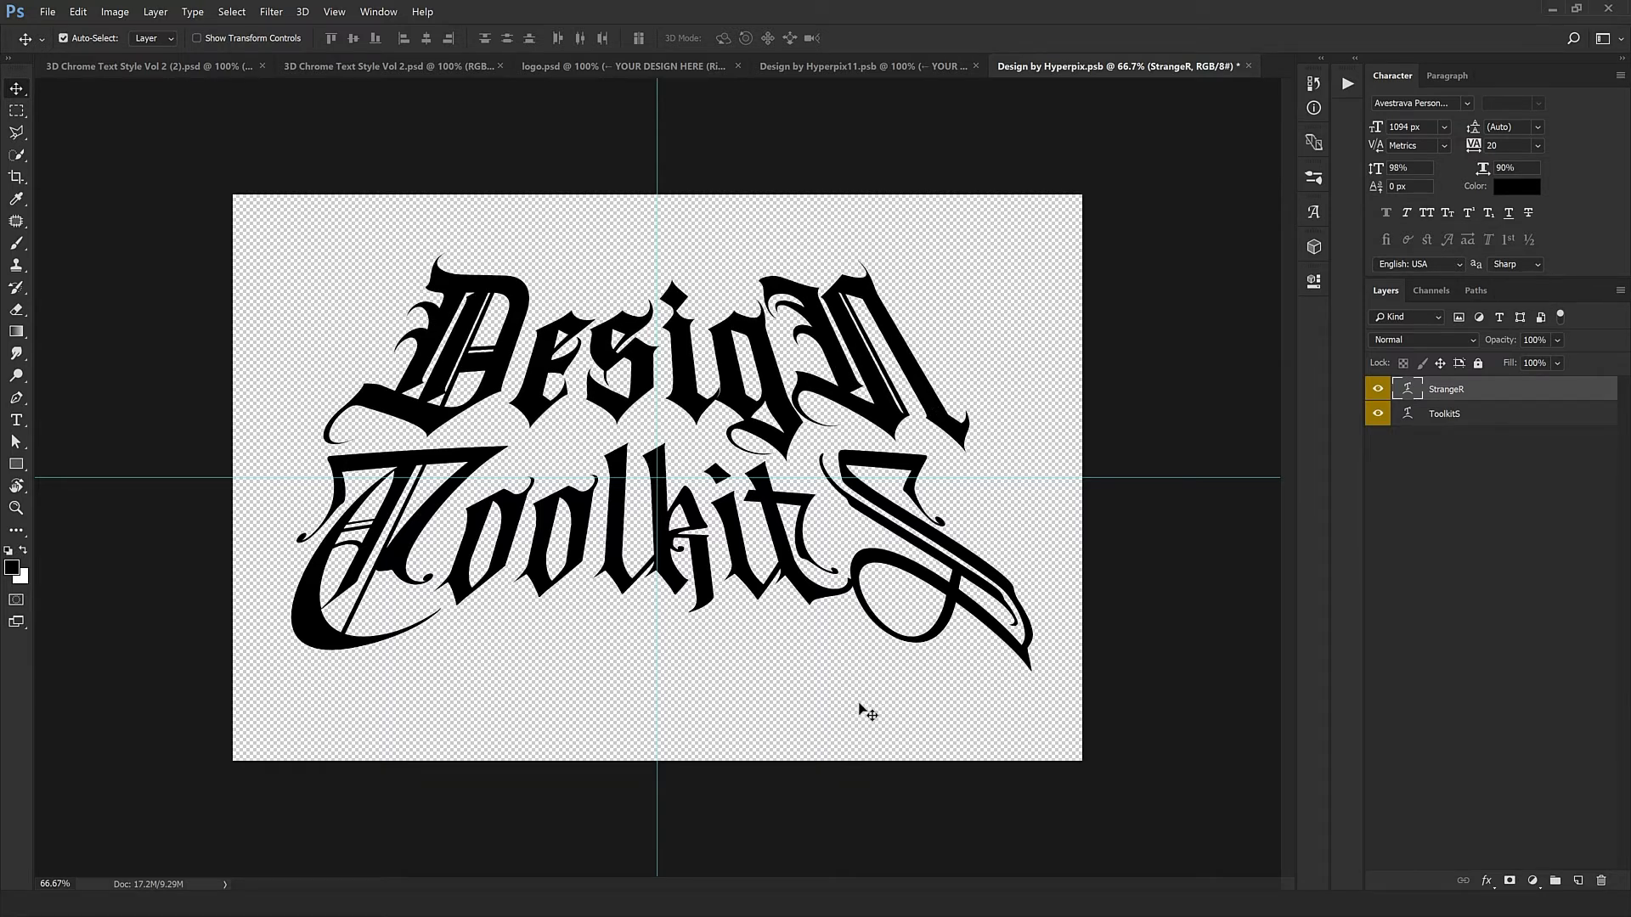
Save and close the nested Design by Hyperpix.psb and Design by Hyperpix11.psb smart object documents to update the main design.
drag(860, 708, 746, 598)
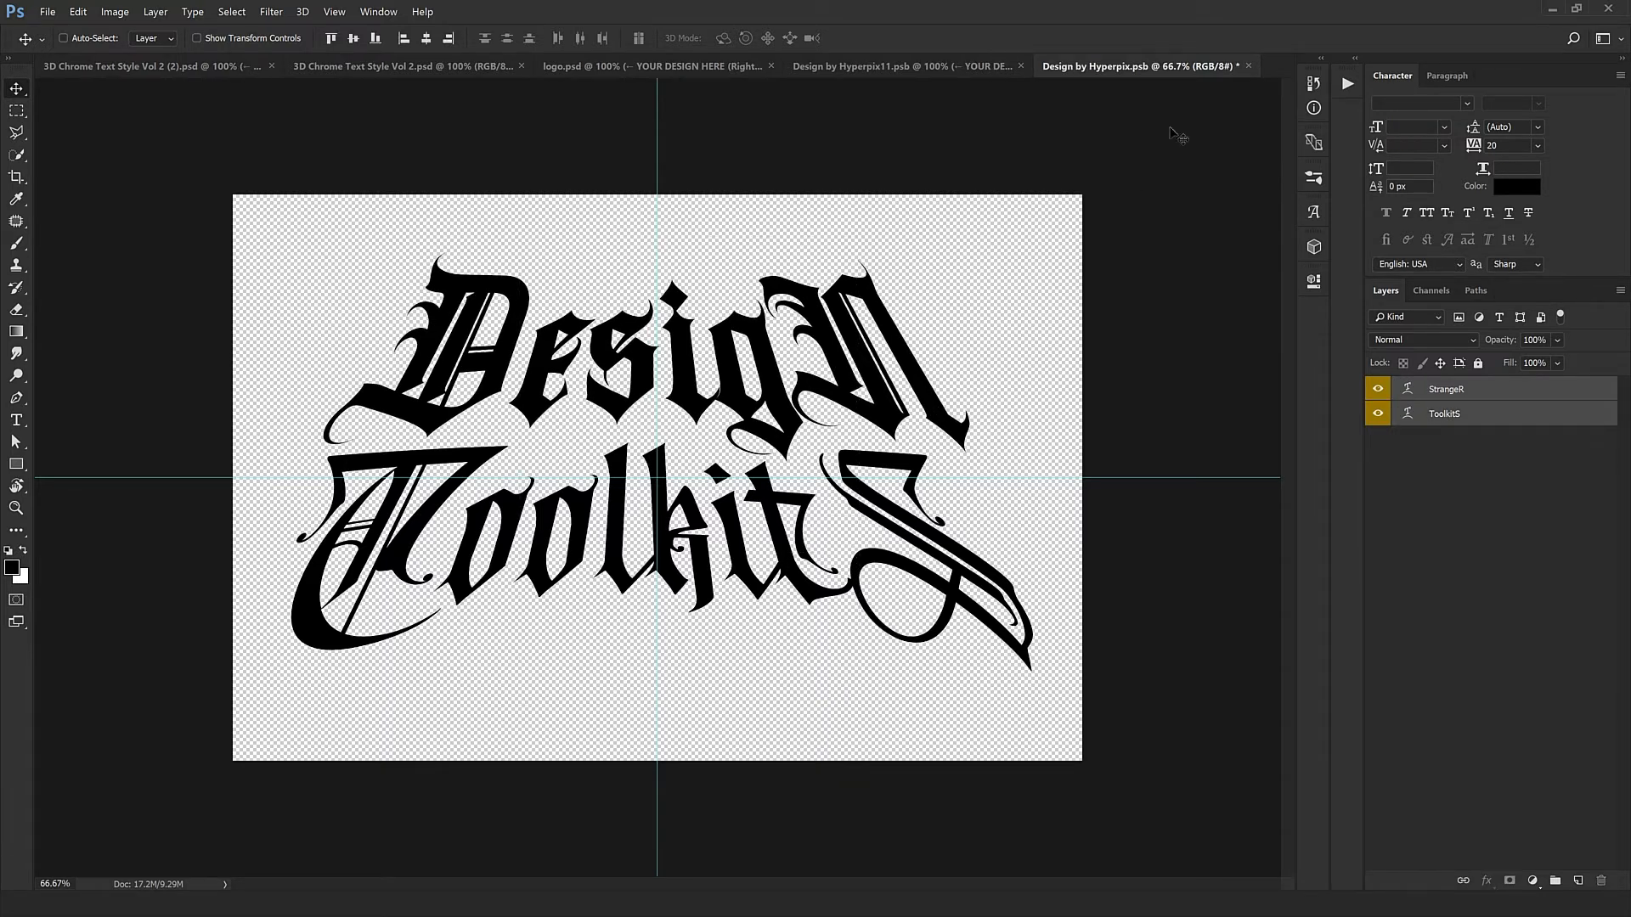
click(1250, 67)
click(756, 341)
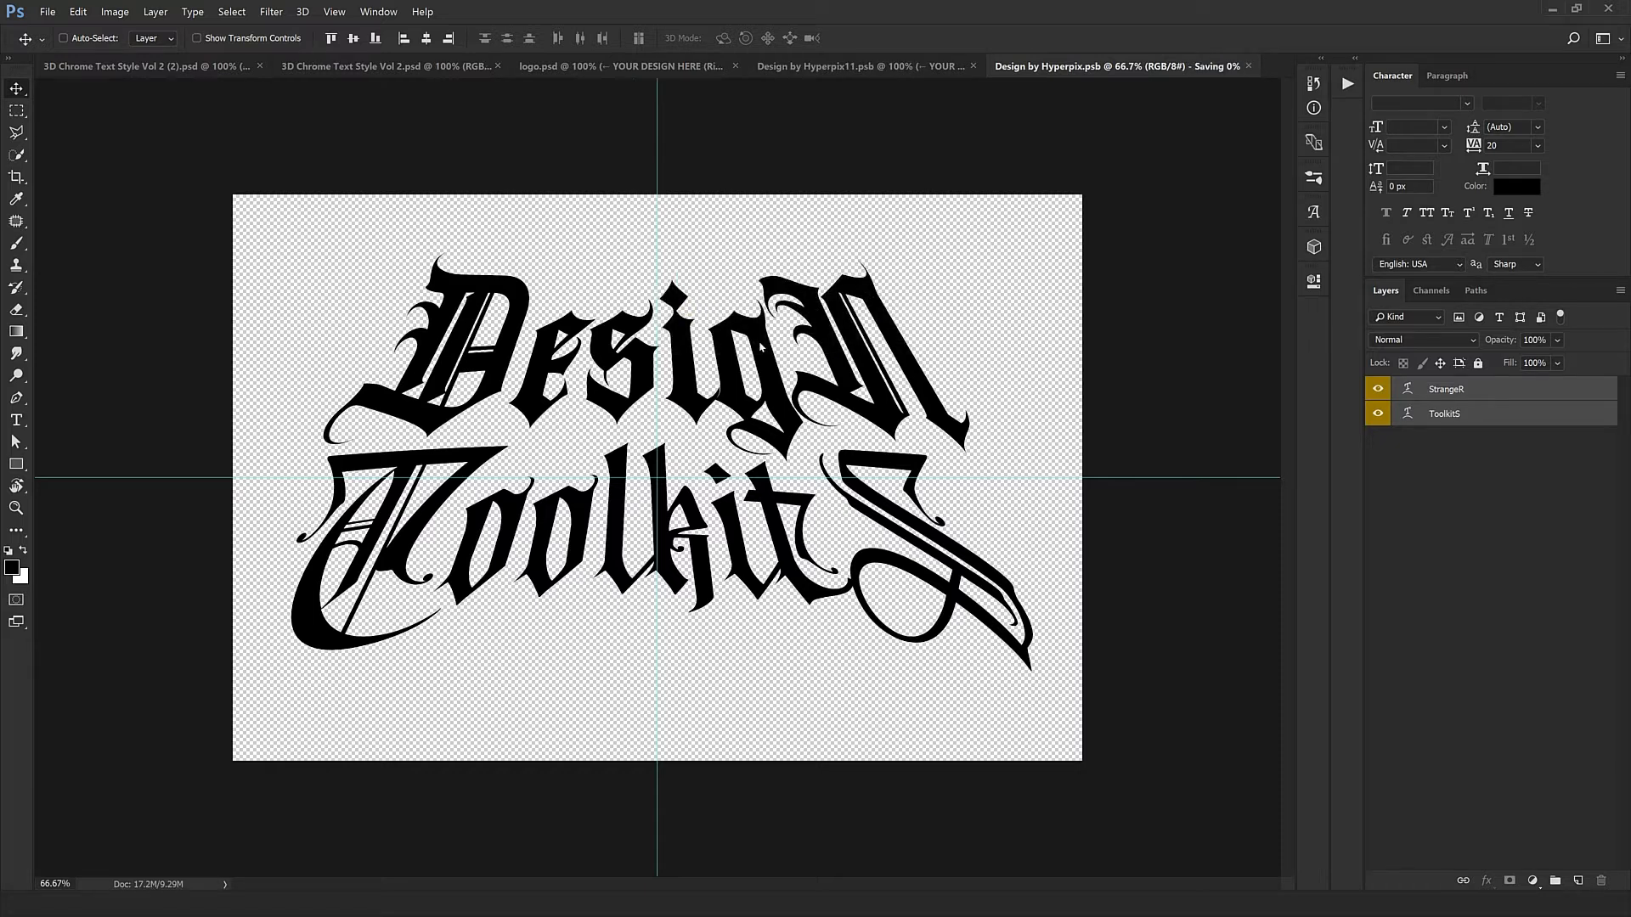
key(ctrl+minus)
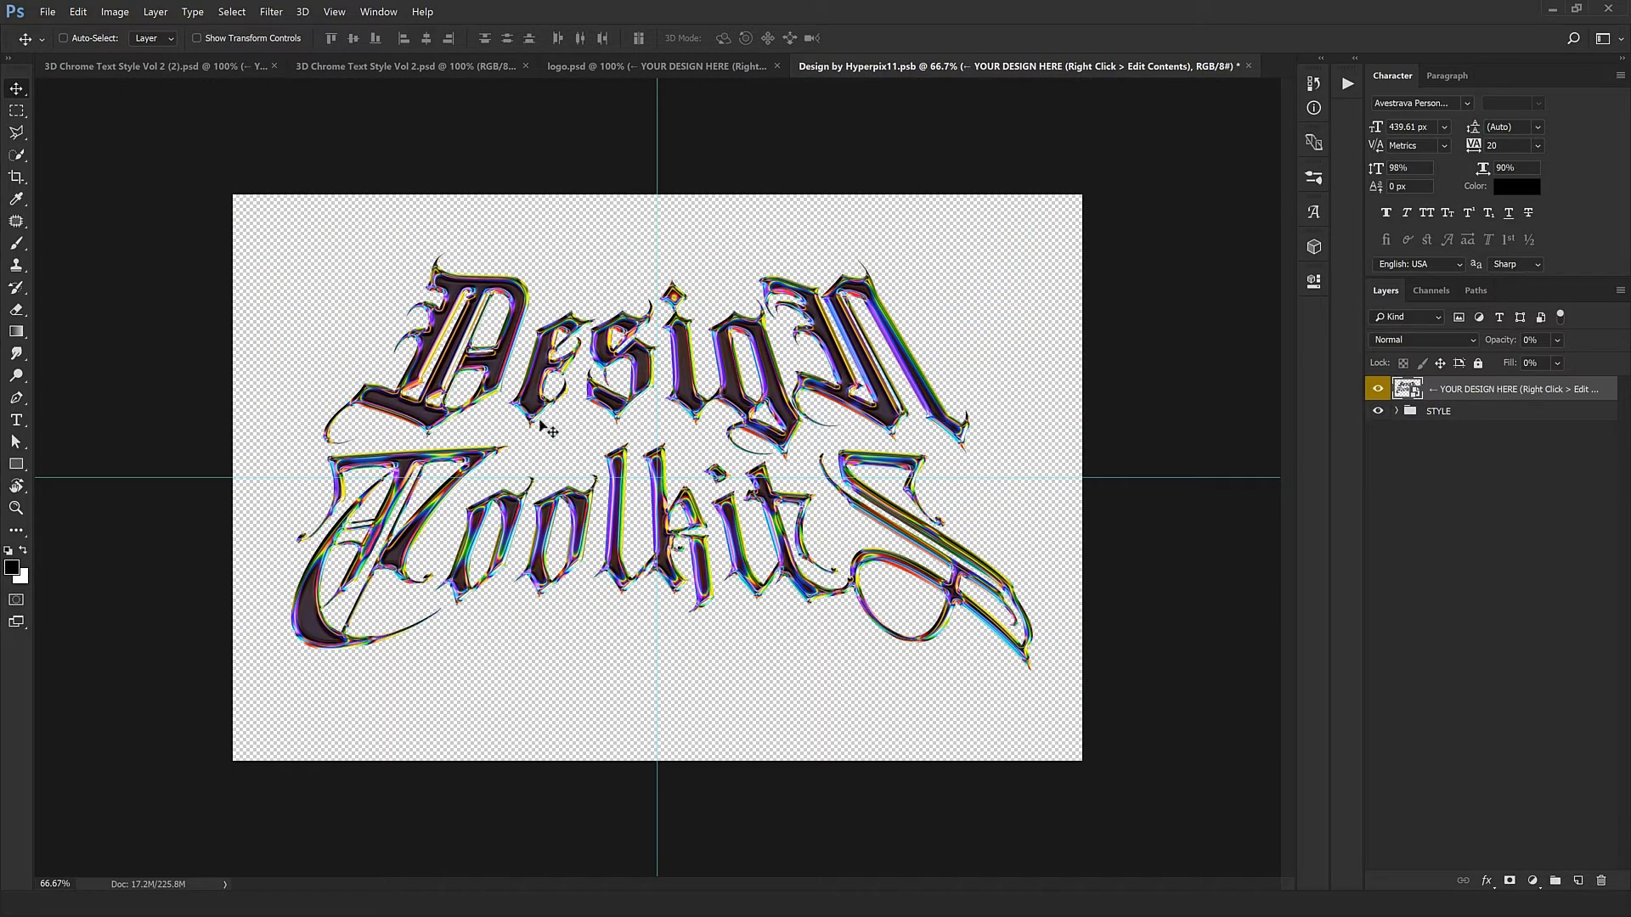
click(1252, 67)
click(770, 349)
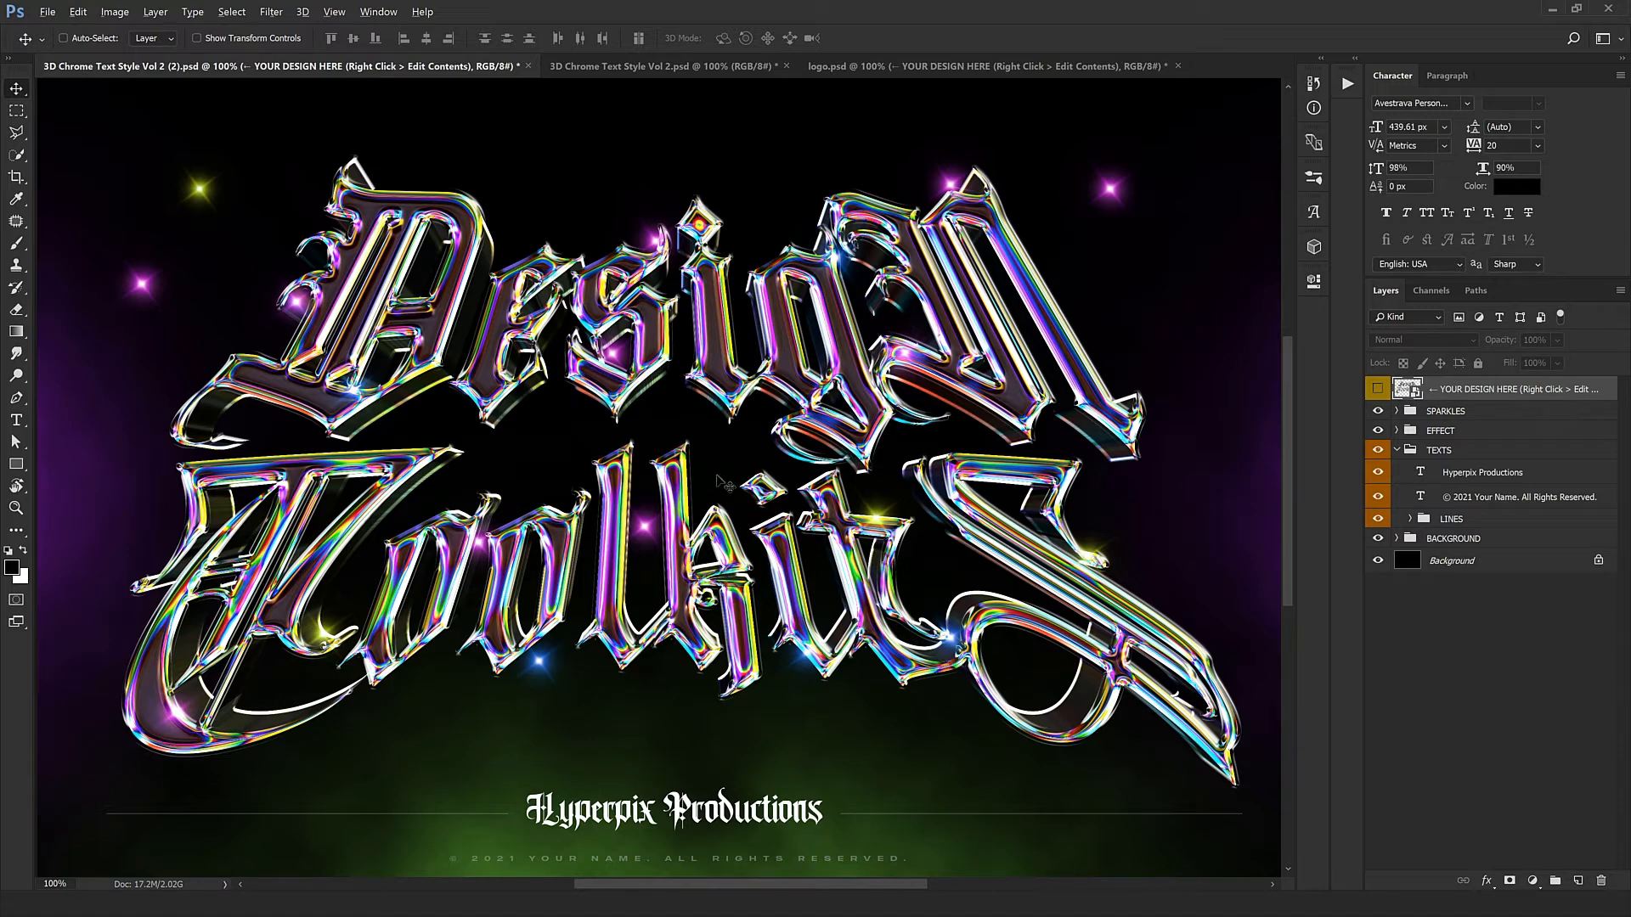
Expand the EFFECT and EXTRUSION groups, hide LEVEL 4 and LEVEL 3, and turn off the whole EXTRUSION group.
drag(683, 443, 699, 496)
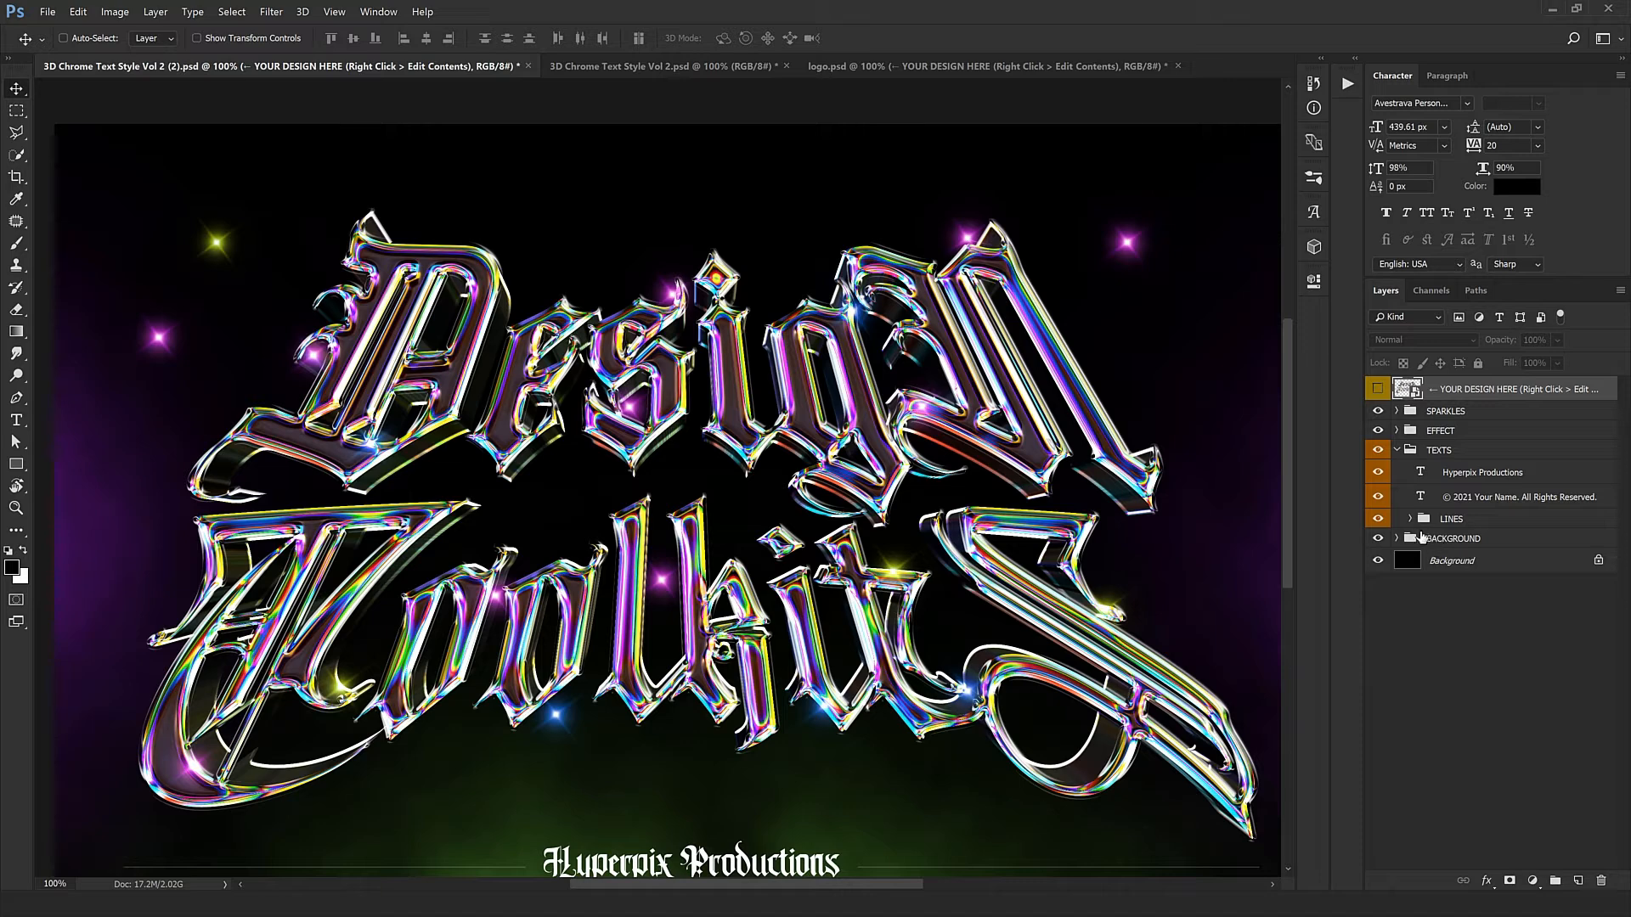
click(1397, 431)
click(1469, 473)
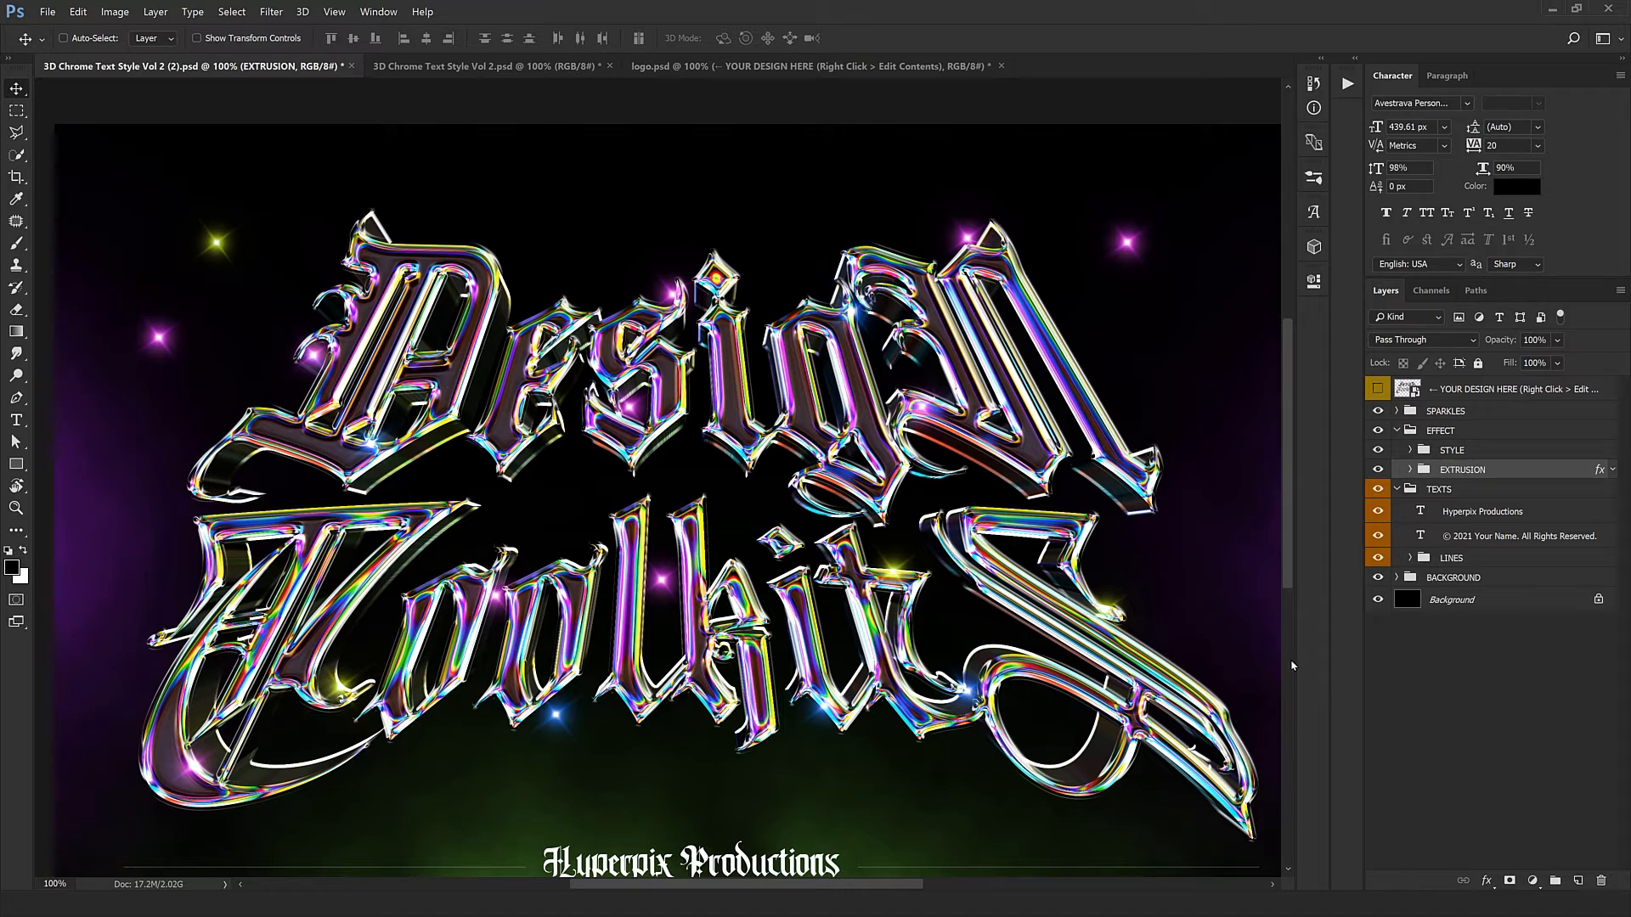
click(1410, 470)
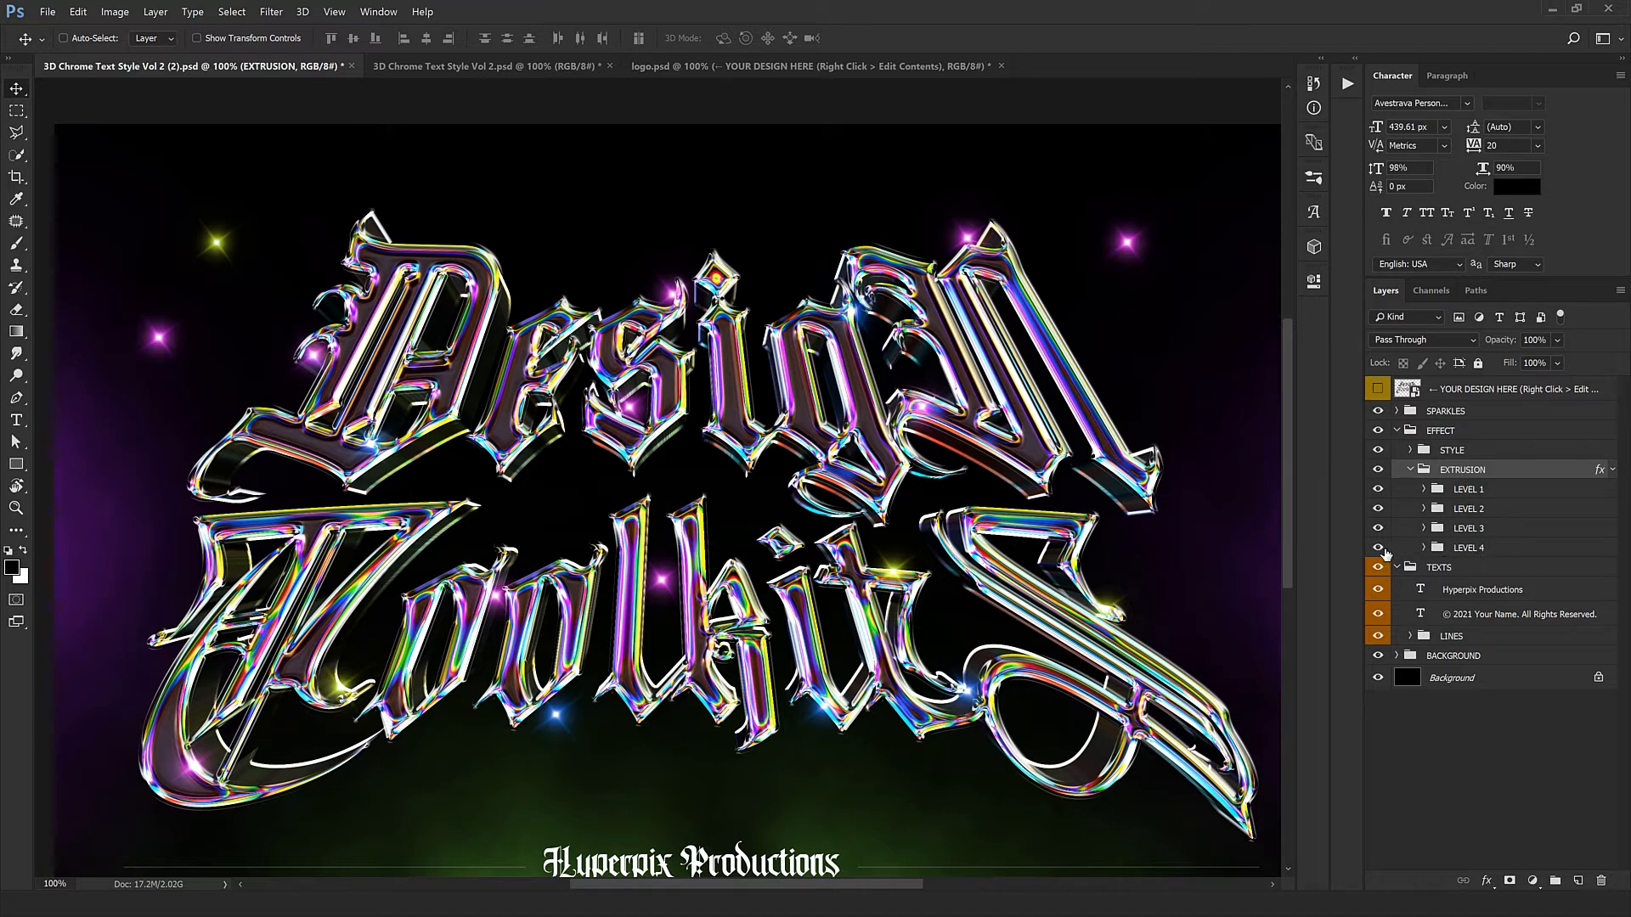
drag(1380, 550, 1381, 544)
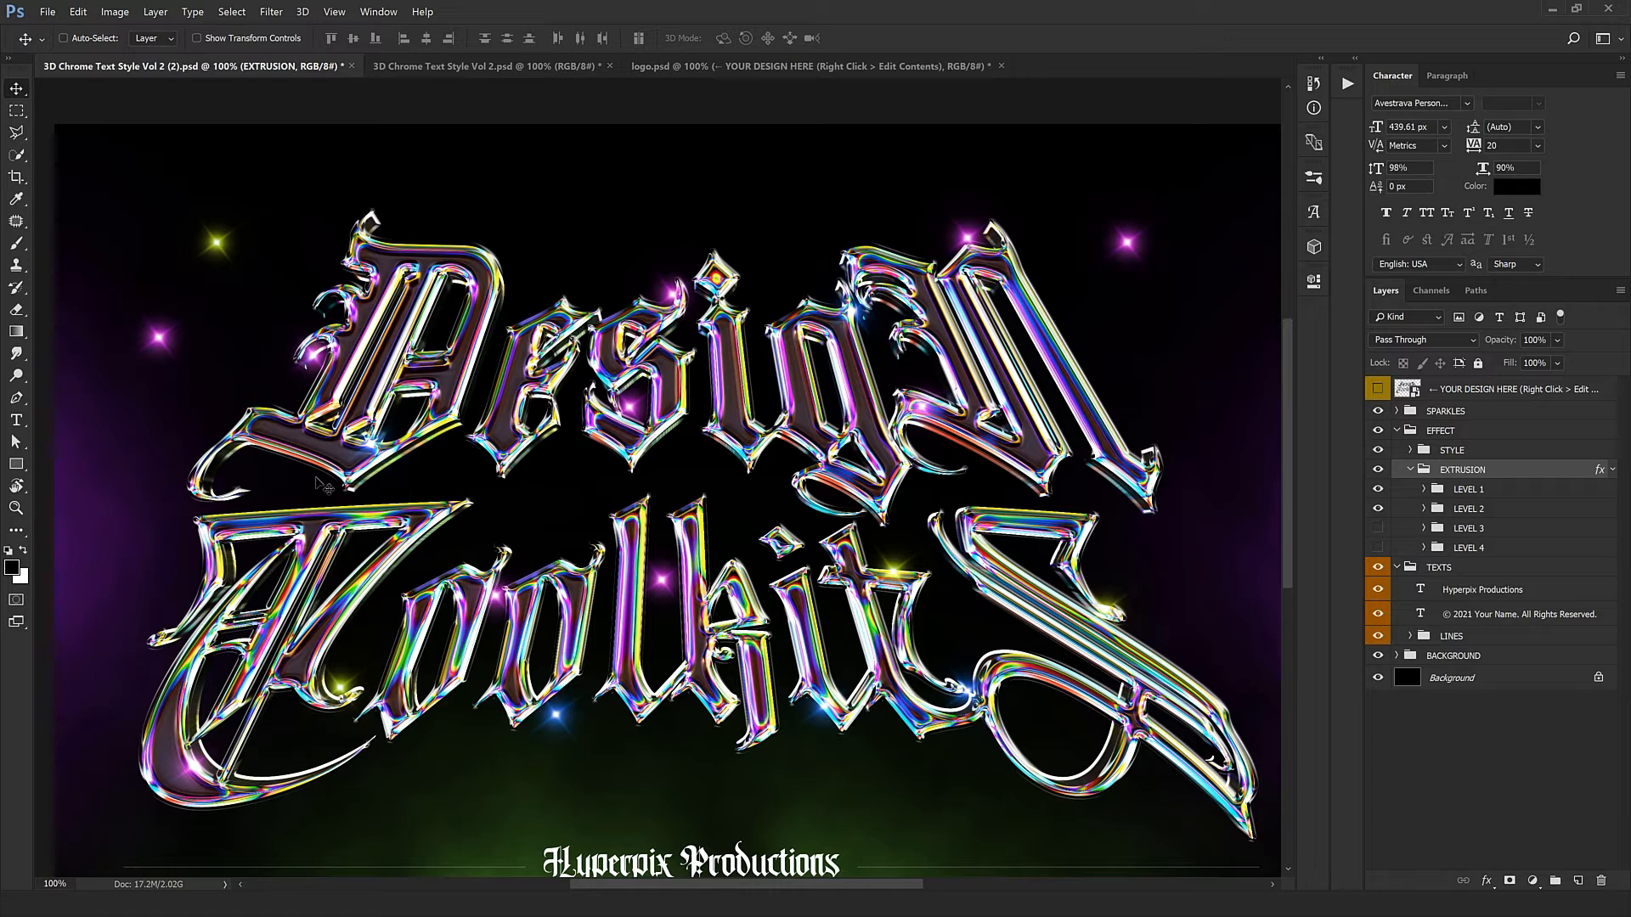
click(1377, 470)
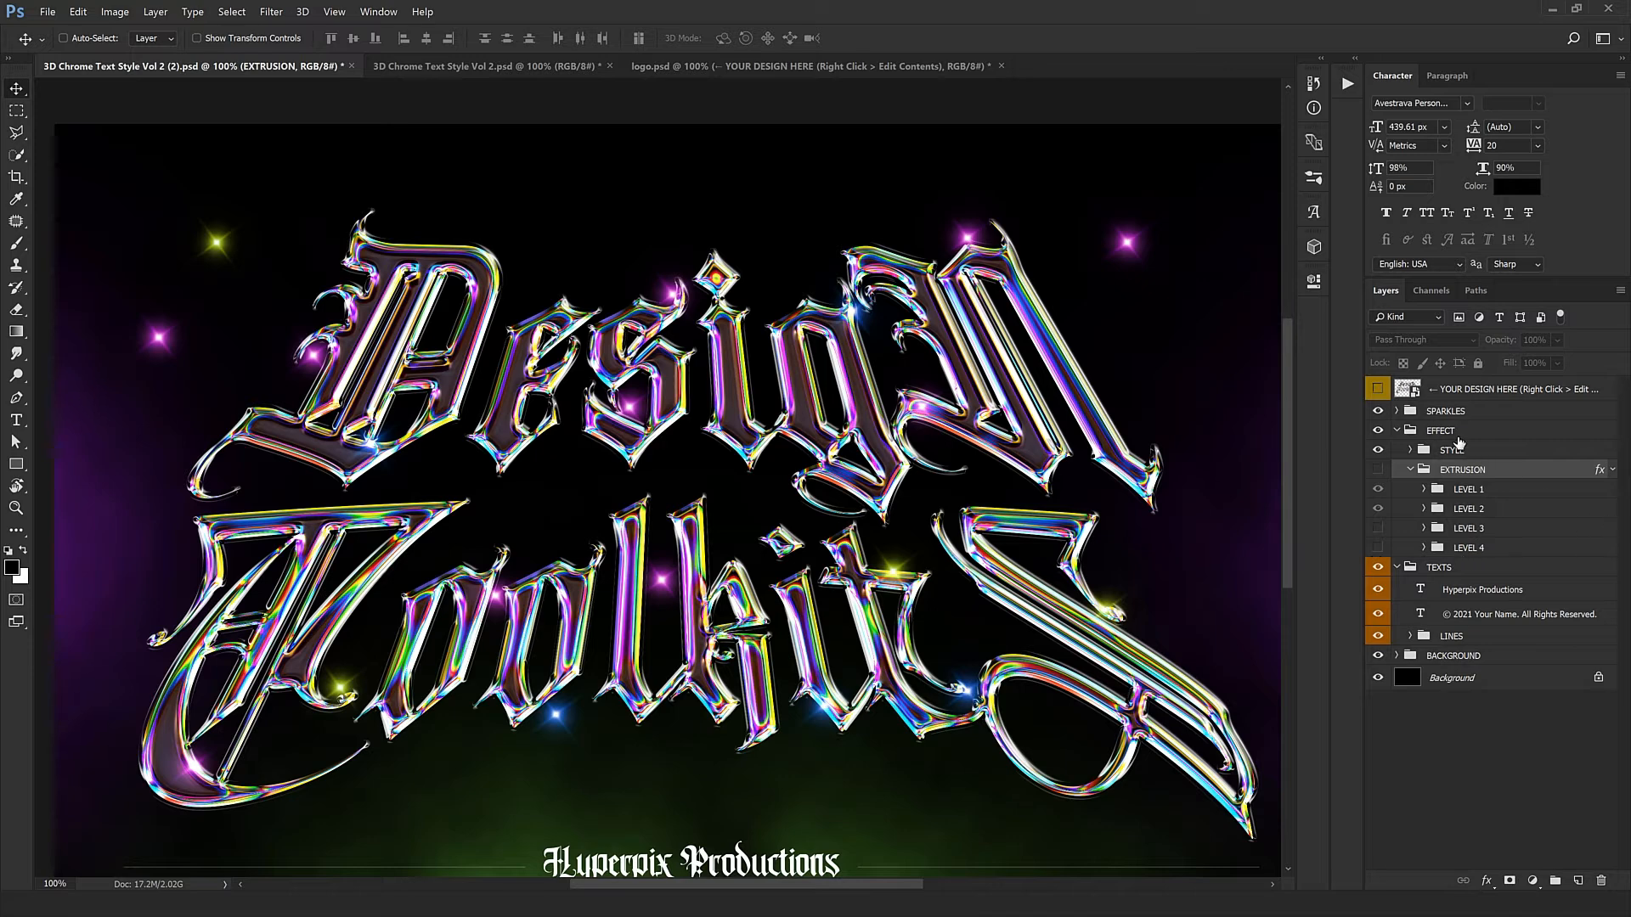
Expand the SPARKLES group and move the first Sparkle [Blue] layer onto the "s" of DesigN.
click(1395, 411)
click(1469, 433)
key(ctrl+minus)
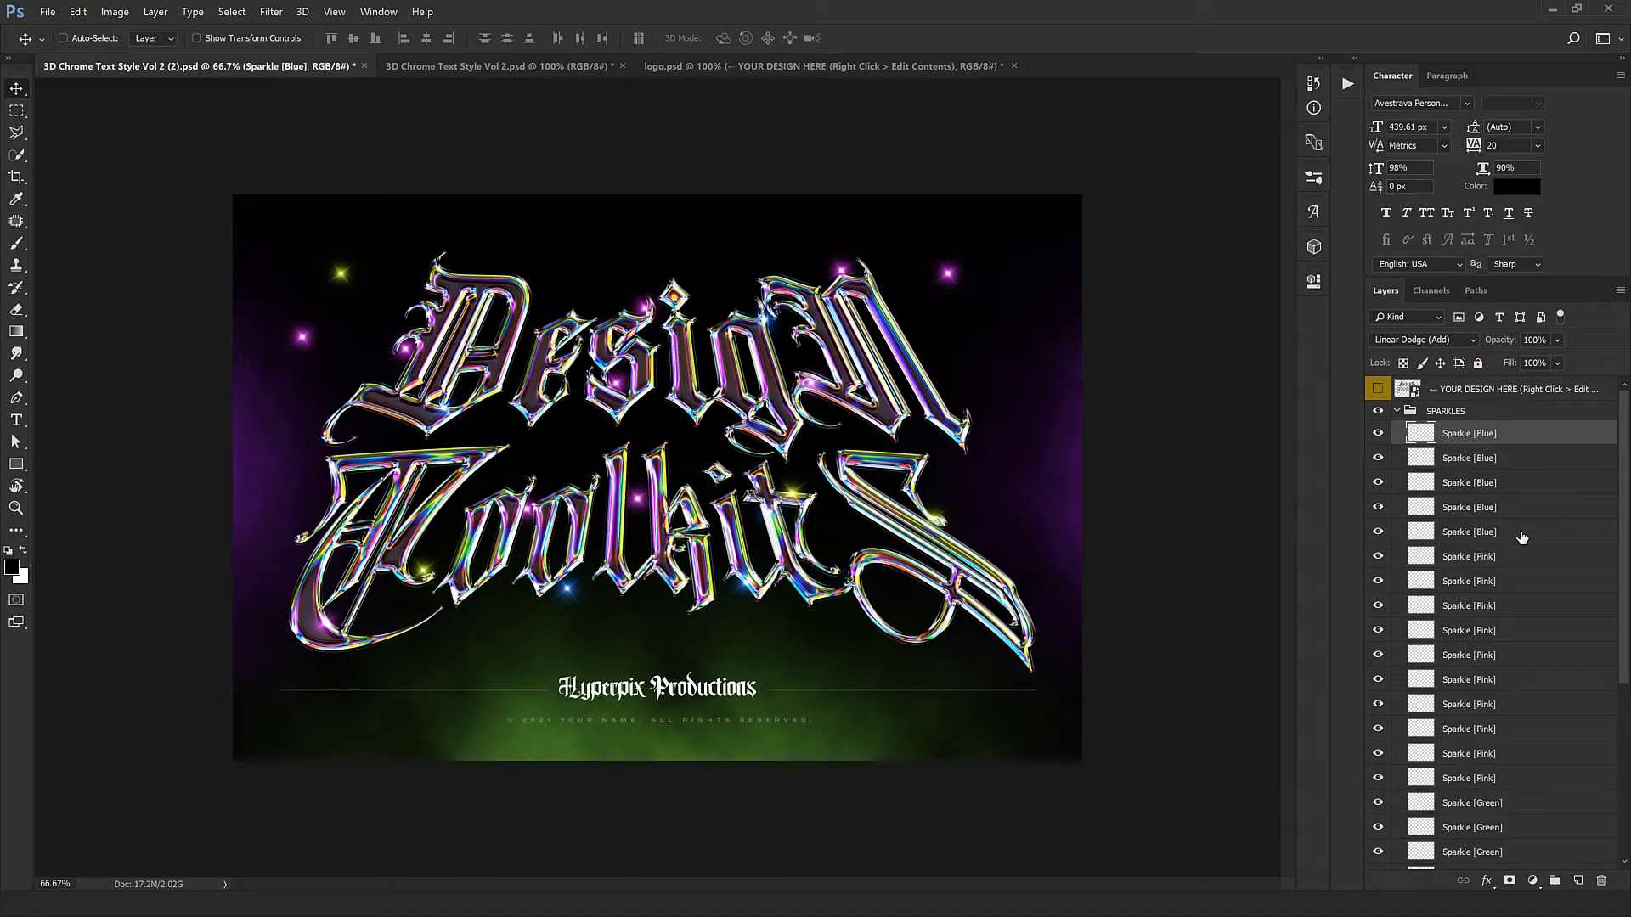
scroll(1516, 688, down, 3)
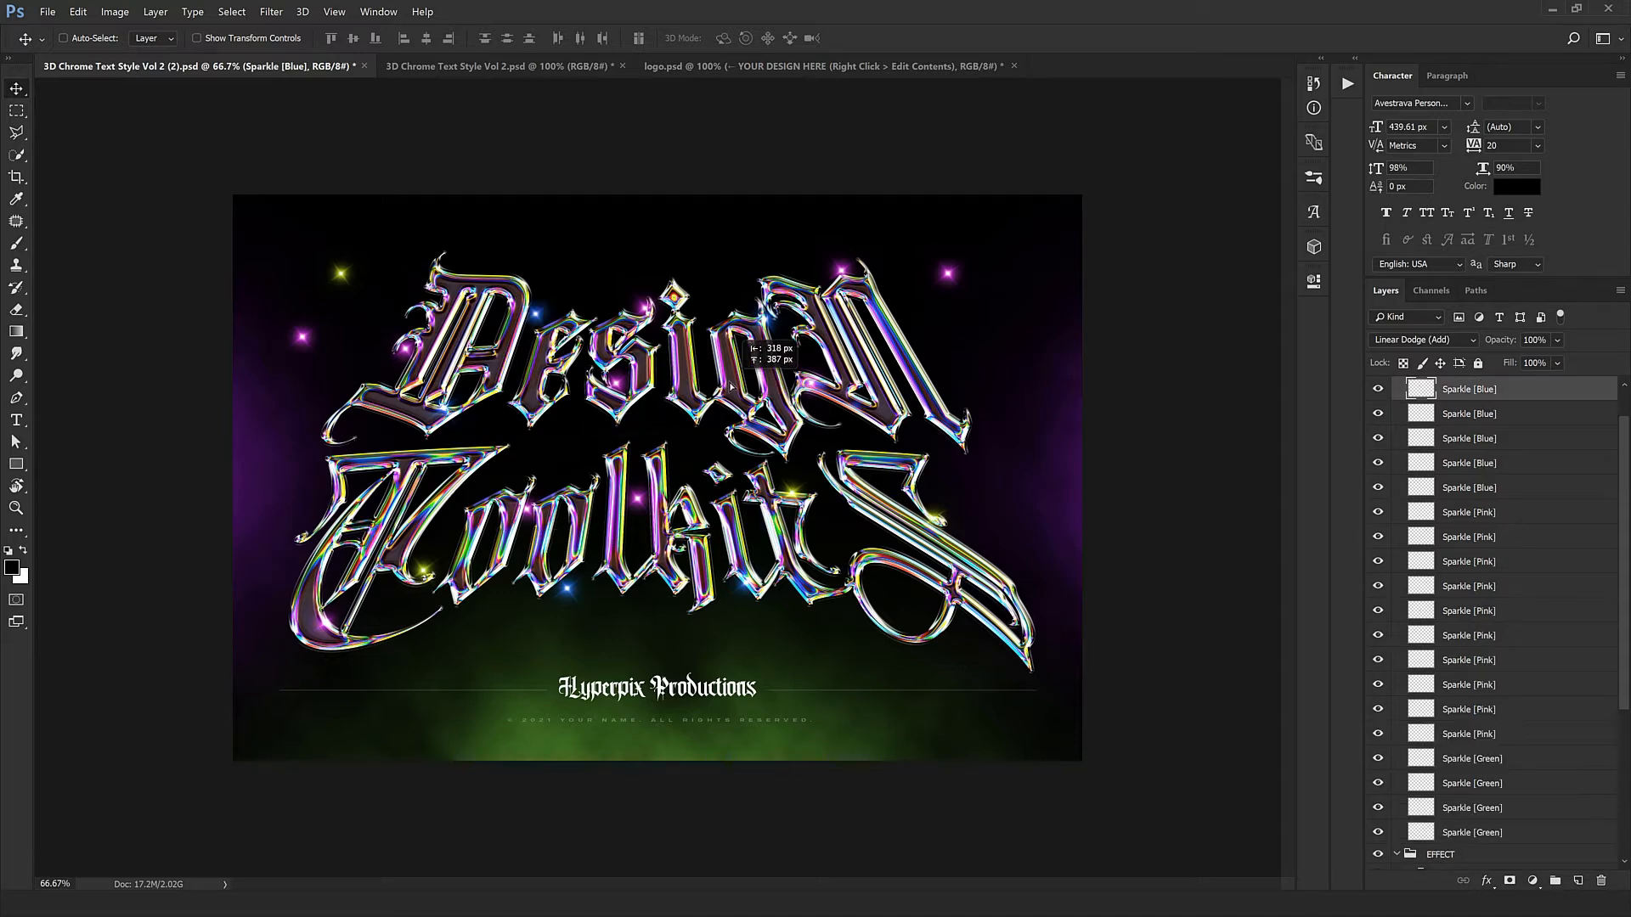
key(ctrl+1)
drag(621, 420, 625, 421)
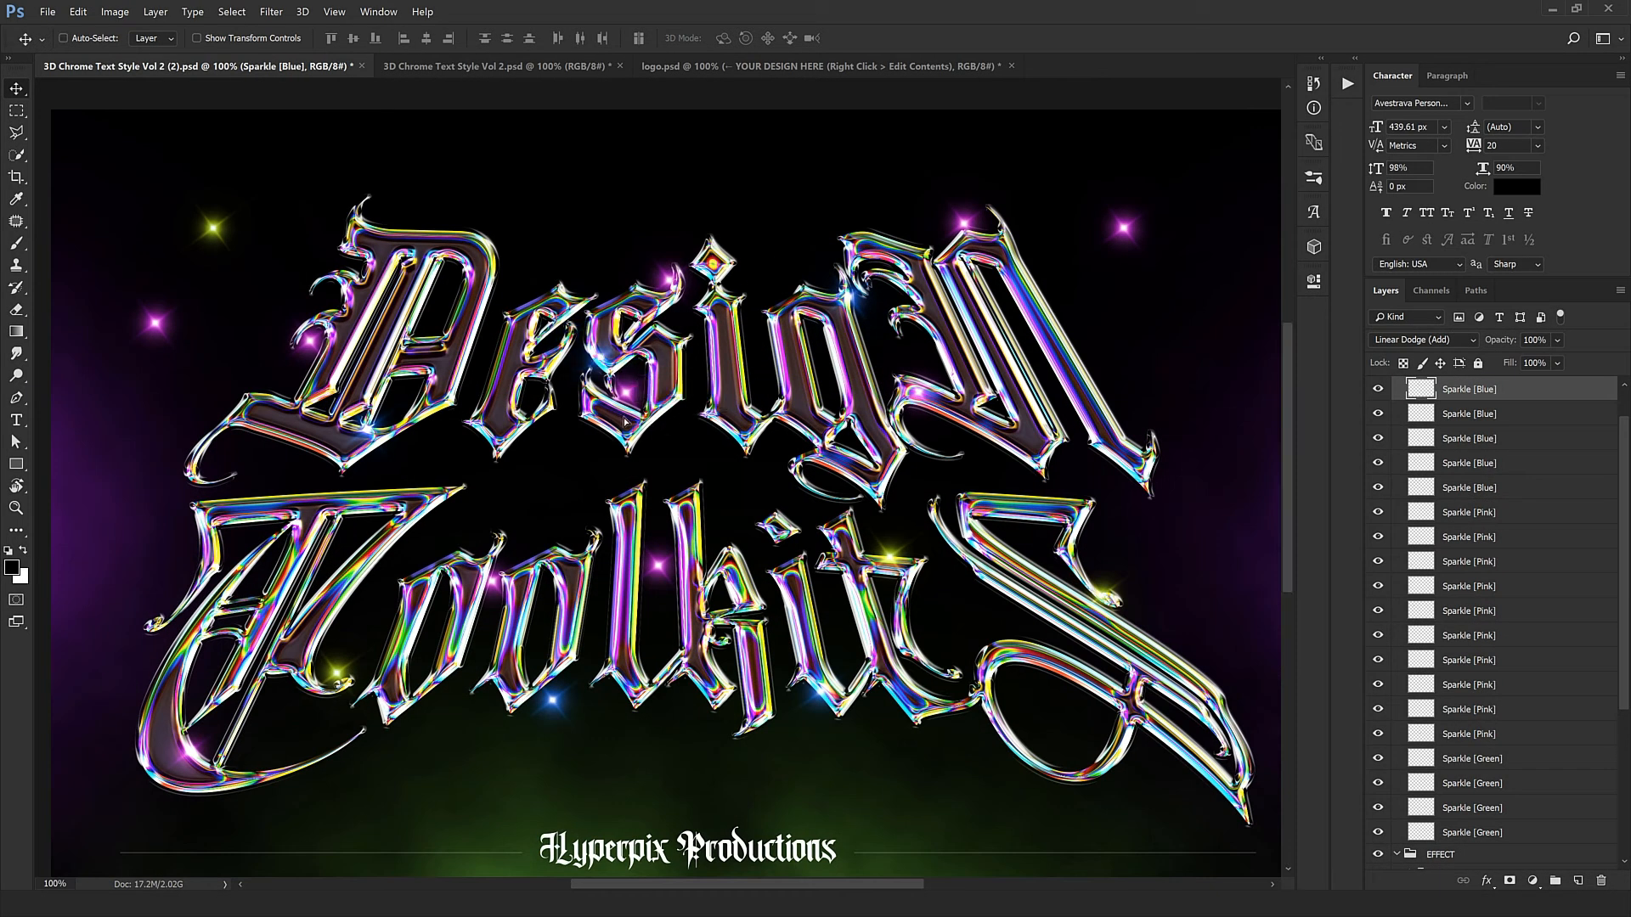
key(shift+Down)
key(shift+Left)
Reposition the other four Sparkle [Blue] layers one by one onto letters of DesigN and ToolkitS.
click(1503, 417)
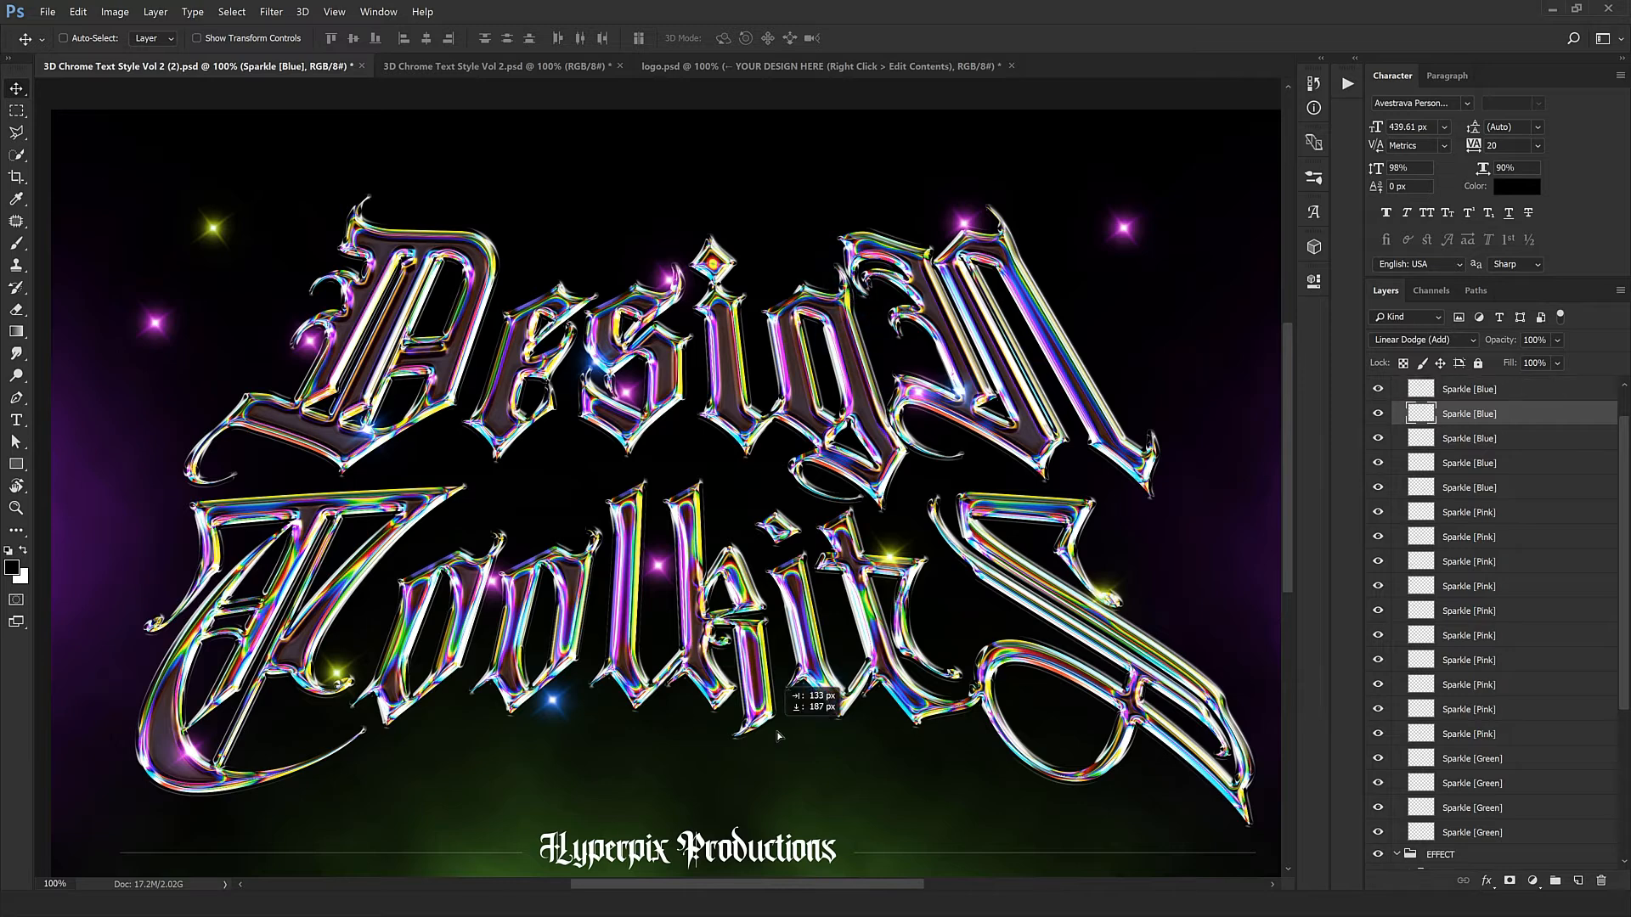
click(1491, 444)
drag(845, 583, 785, 407)
drag(560, 653, 281, 642)
click(1487, 463)
drag(473, 710, 1233, 508)
click(1518, 492)
drag(1105, 637, 929, 658)
Reposition the first three Sparkle [Pink] layers one by one onto edges of the chrome letters.
click(1469, 512)
drag(1170, 497, 355, 386)
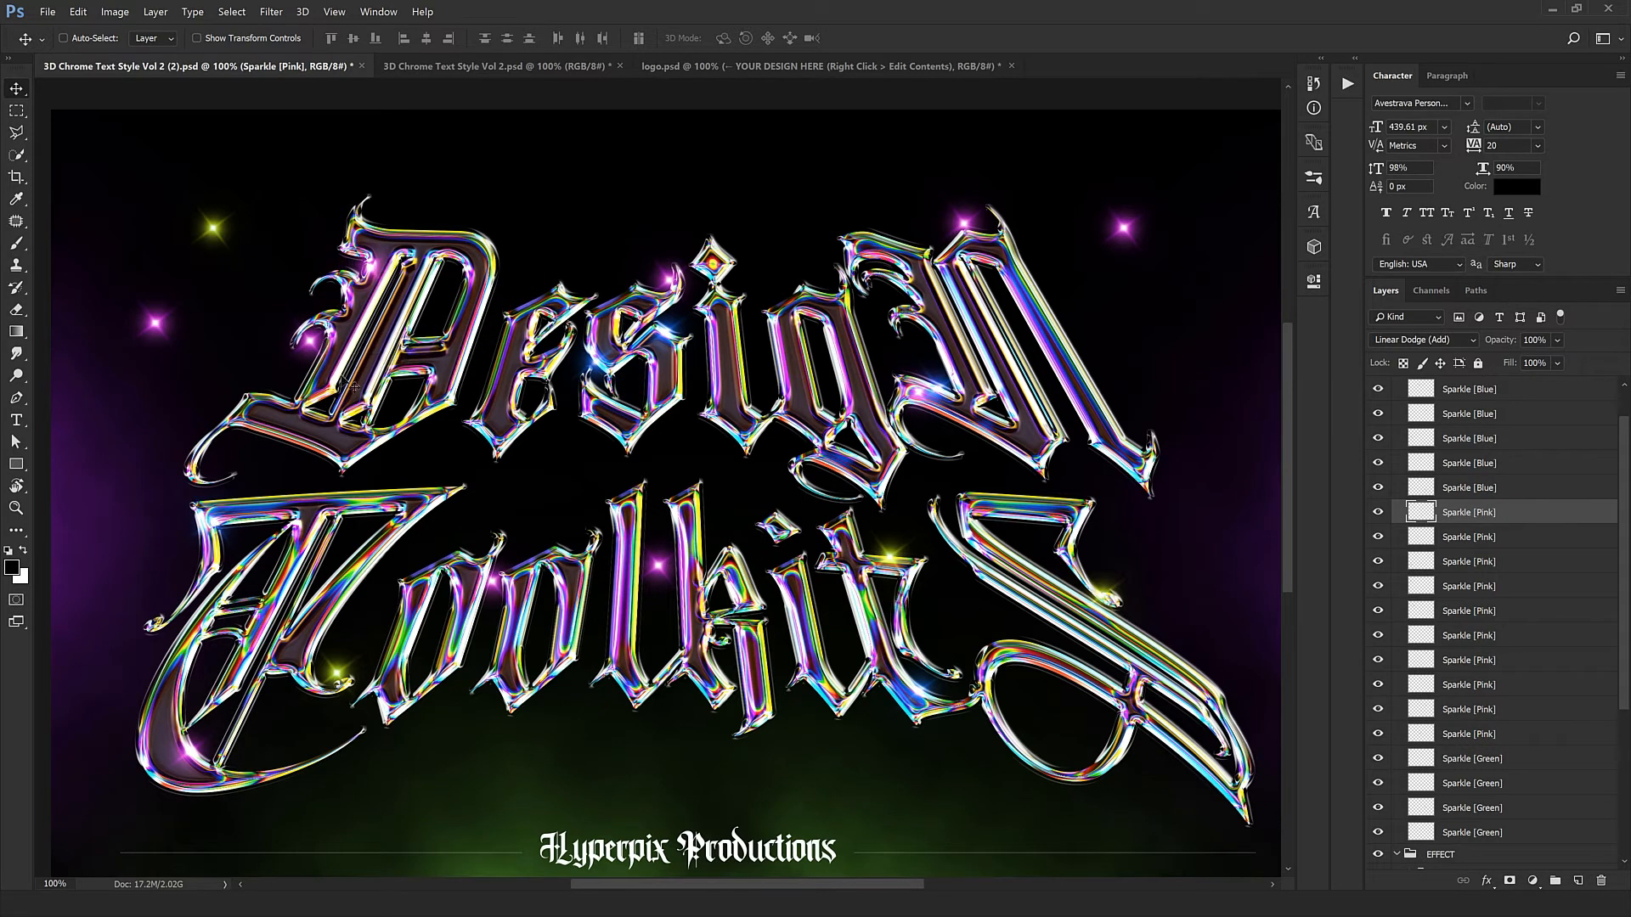
click(1450, 536)
drag(688, 692, 495, 501)
click(1490, 561)
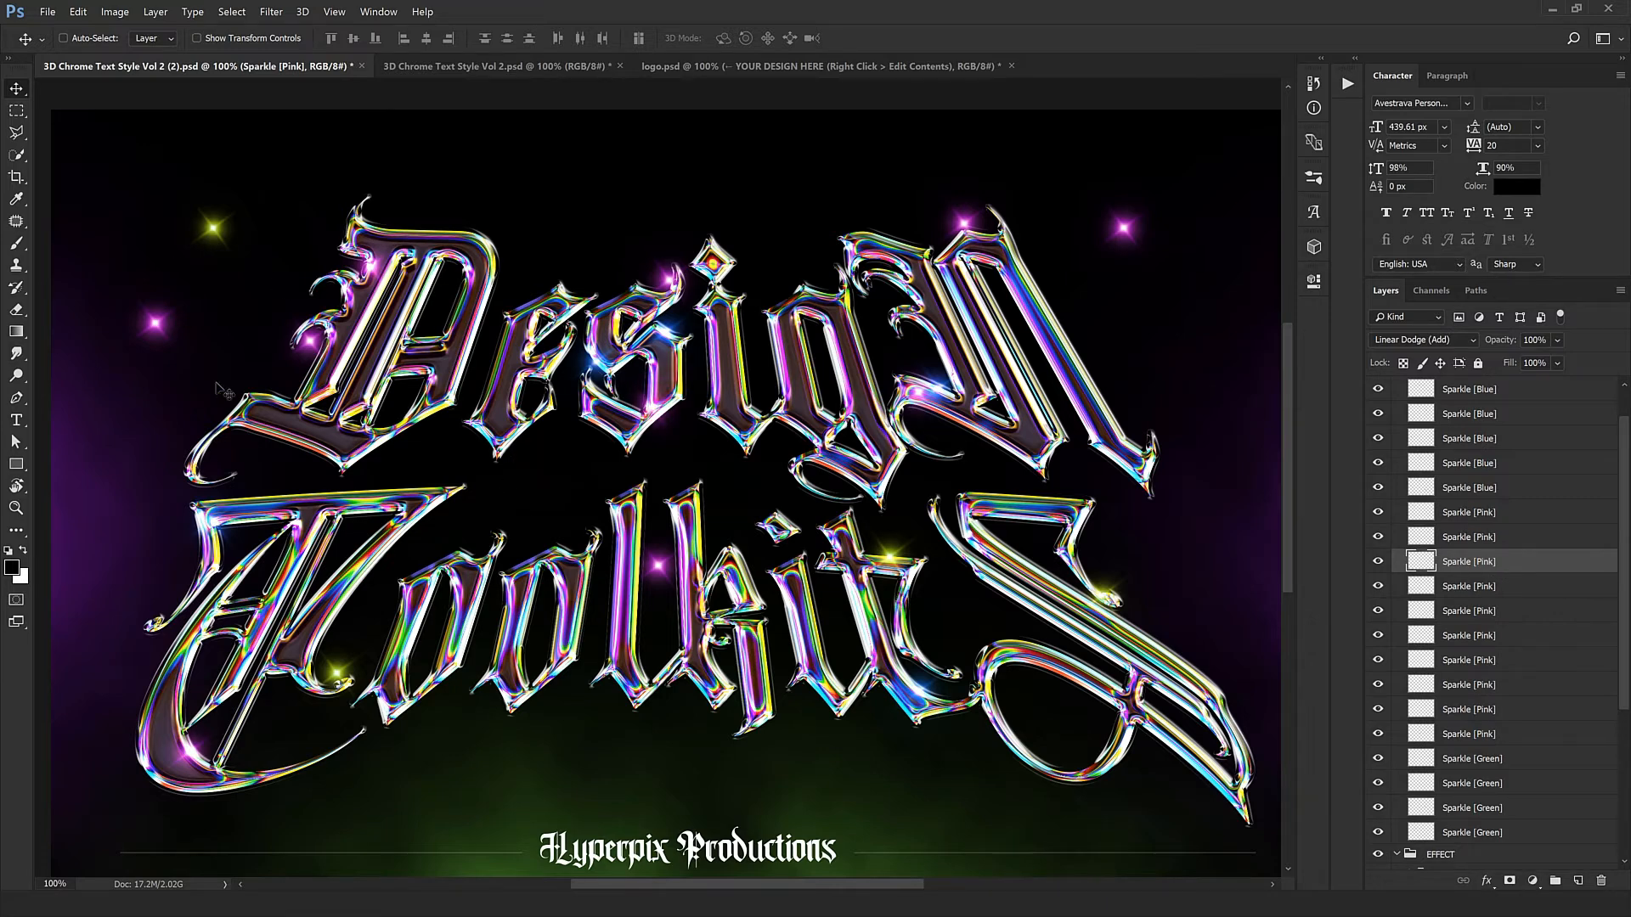
drag(312, 579, 705, 631)
drag(749, 741, 968, 578)
Place the fourth Sparkle [Pink] layer precisely on the stem of the "t" in ToolkitS.
click(1503, 608)
click(1497, 588)
drag(528, 650, 480, 625)
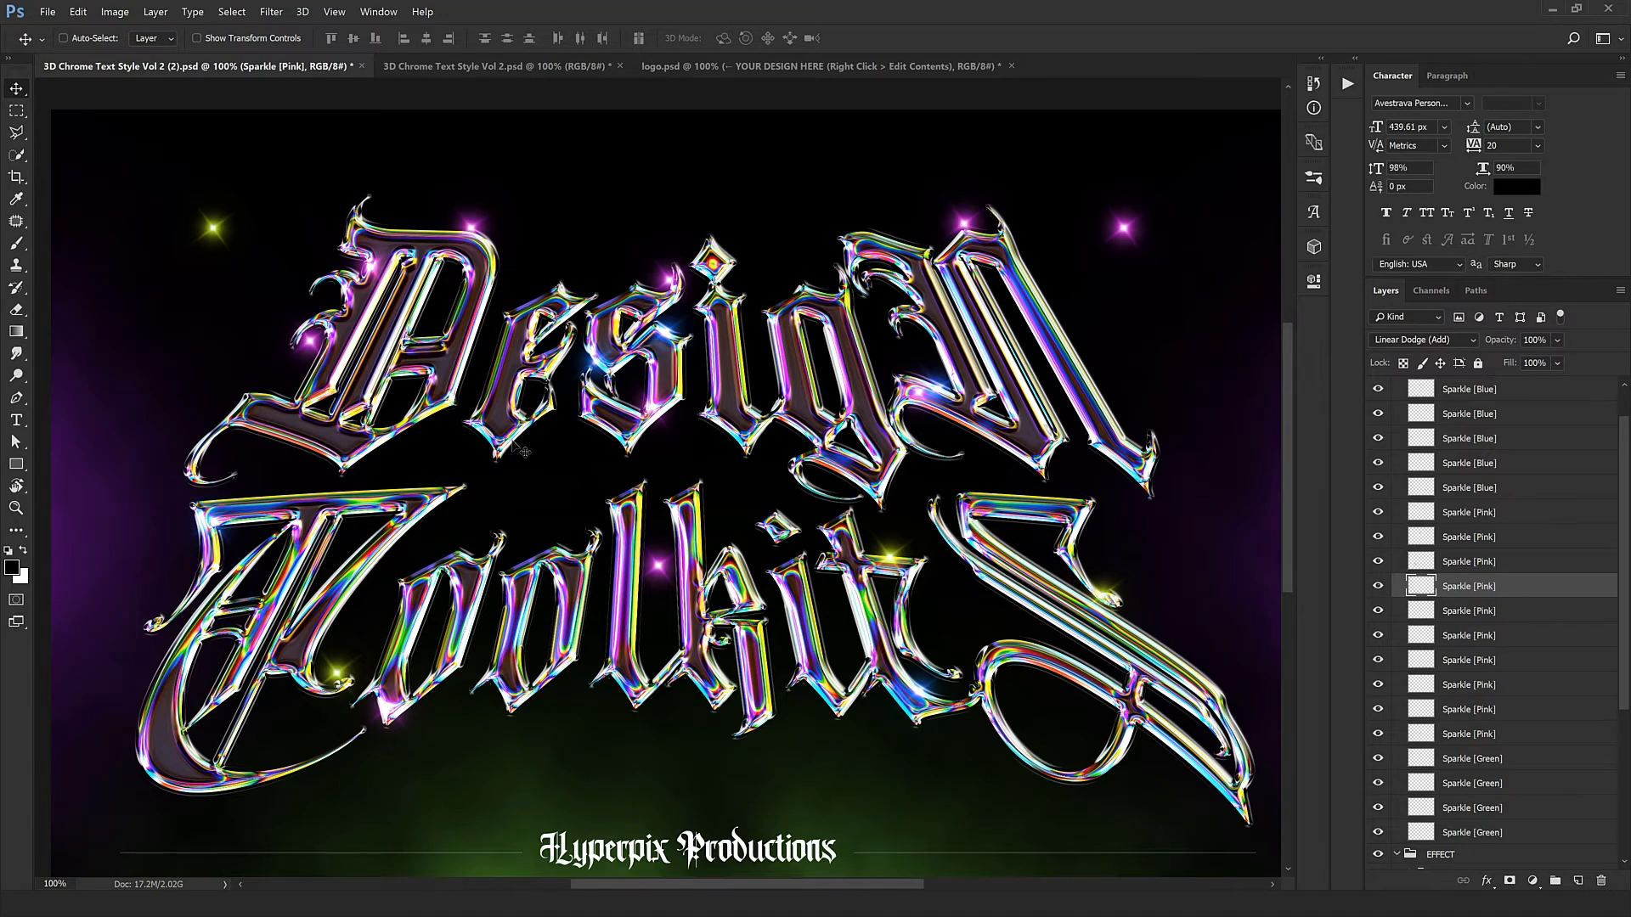
key(ctrl+plus)
key(ctrl+plus)
drag(1010, 584, 803, 94)
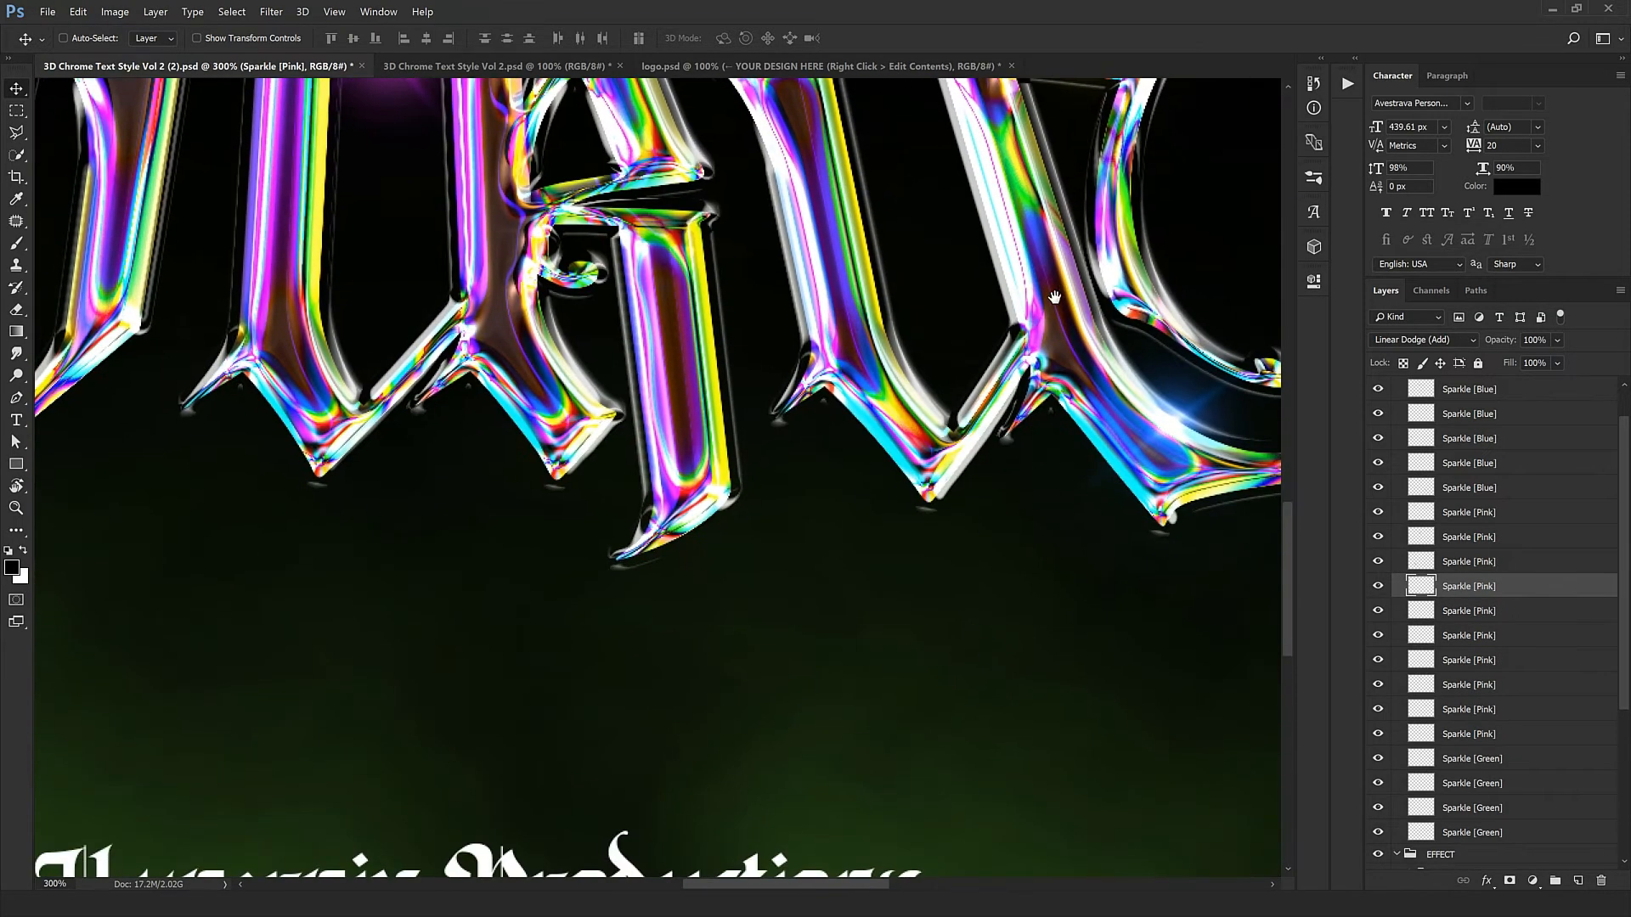
drag(1053, 297, 866, 652)
drag(1096, 210, 976, 446)
drag(1163, 471, 982, 525)
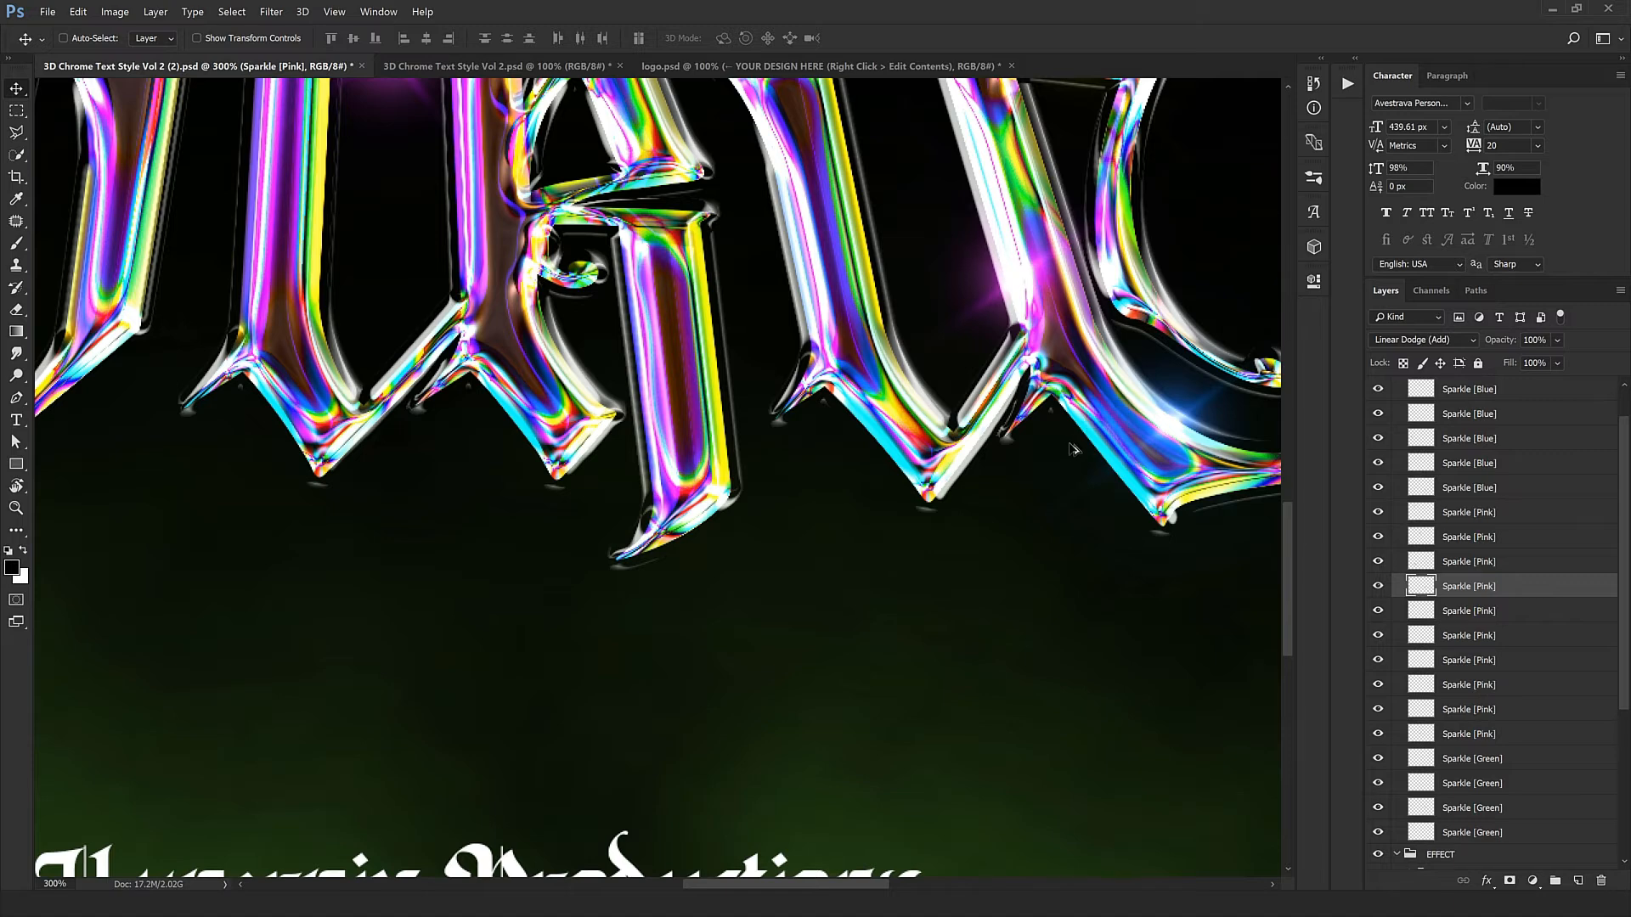
key(ctrl+0)
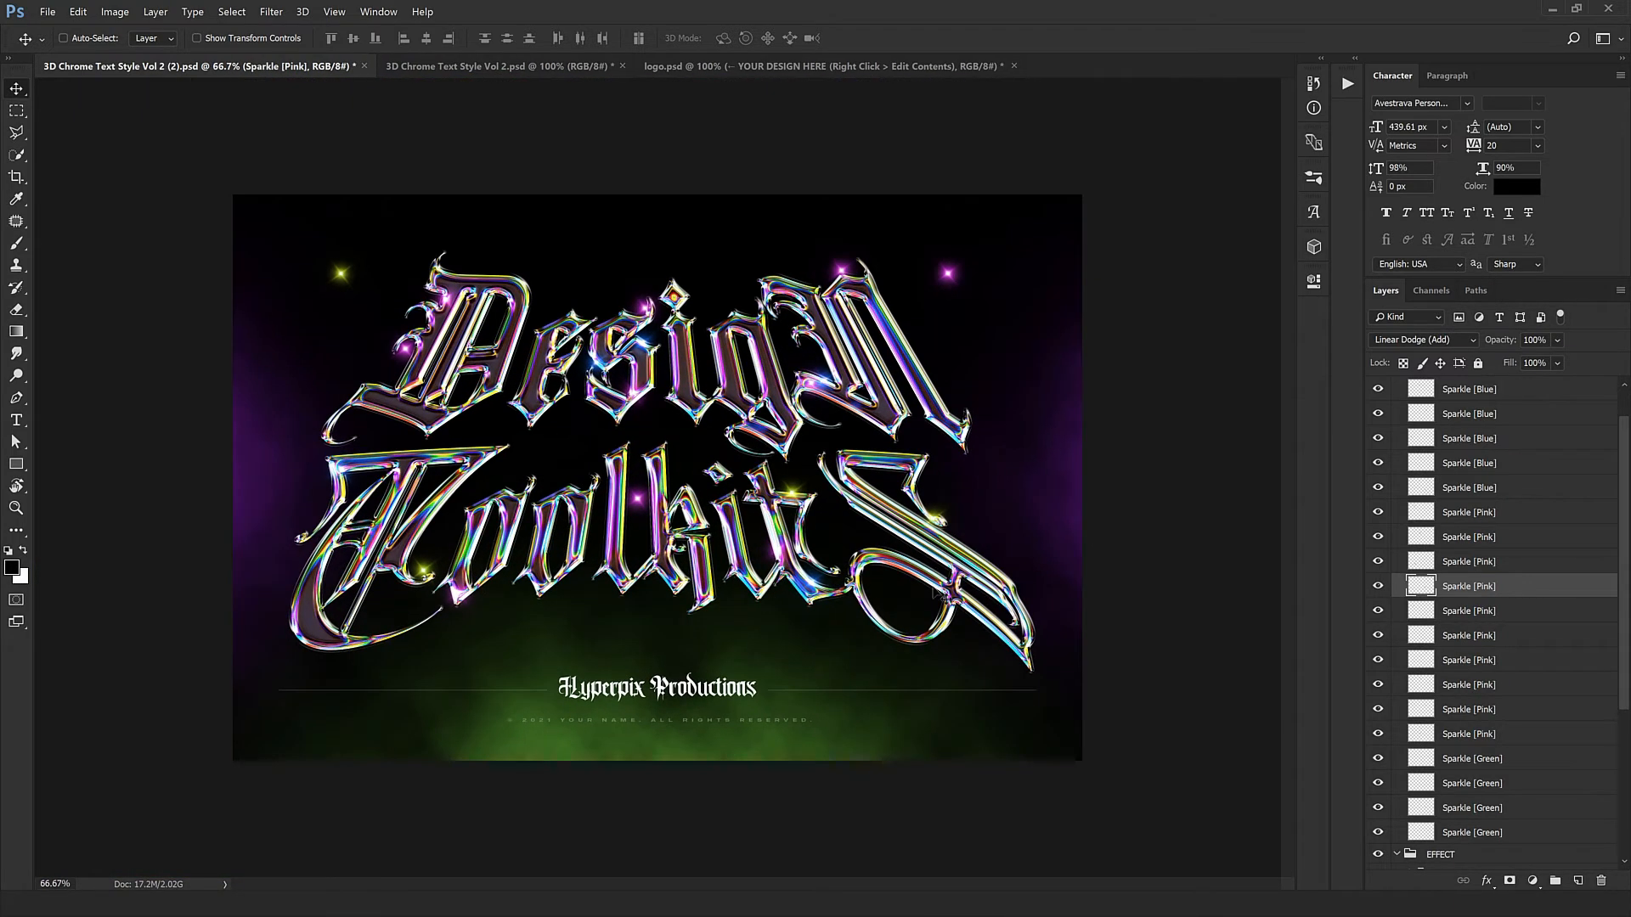
Reposition the fifth Sparkle [Pink] layer over the chrome lettering.
click(1482, 611)
drag(704, 593, 831, 651)
drag(617, 660, 617, 596)
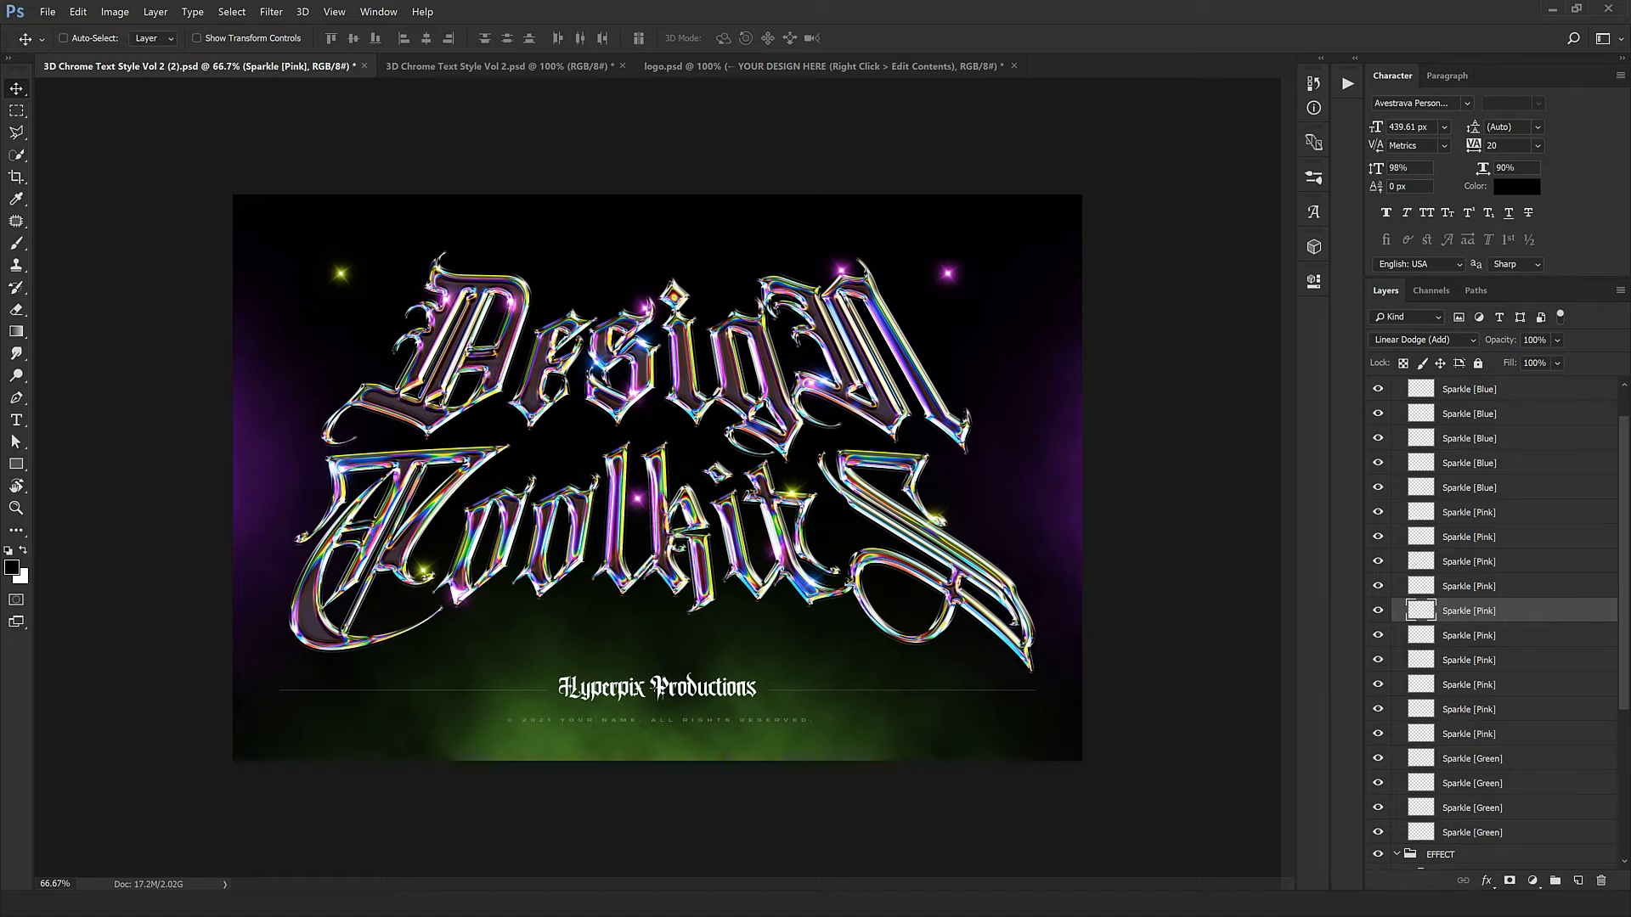
Move the last Sparkle [Green] layer from the empty area beside the D onto the T of ToolkitS.
scroll(1520, 686, down, 6)
click(1521, 686)
drag(254, 304, 279, 441)
drag(728, 662, 737, 729)
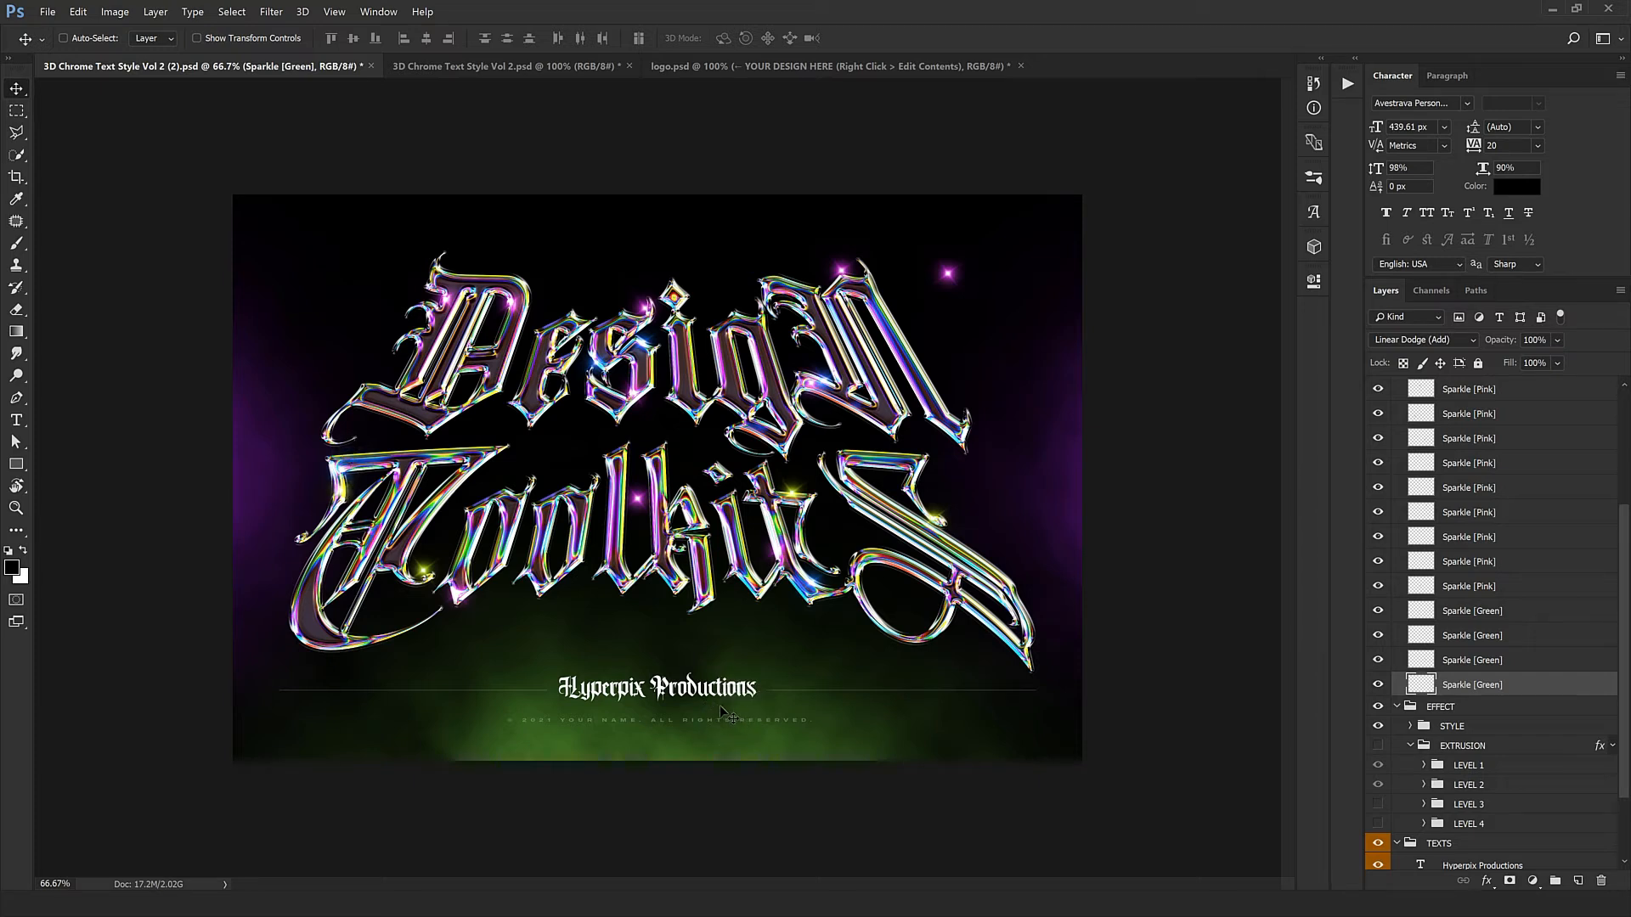
Delete the two stray Sparkle [Pink] layers floating above and beside the N of DesigN.
right_click(949, 273)
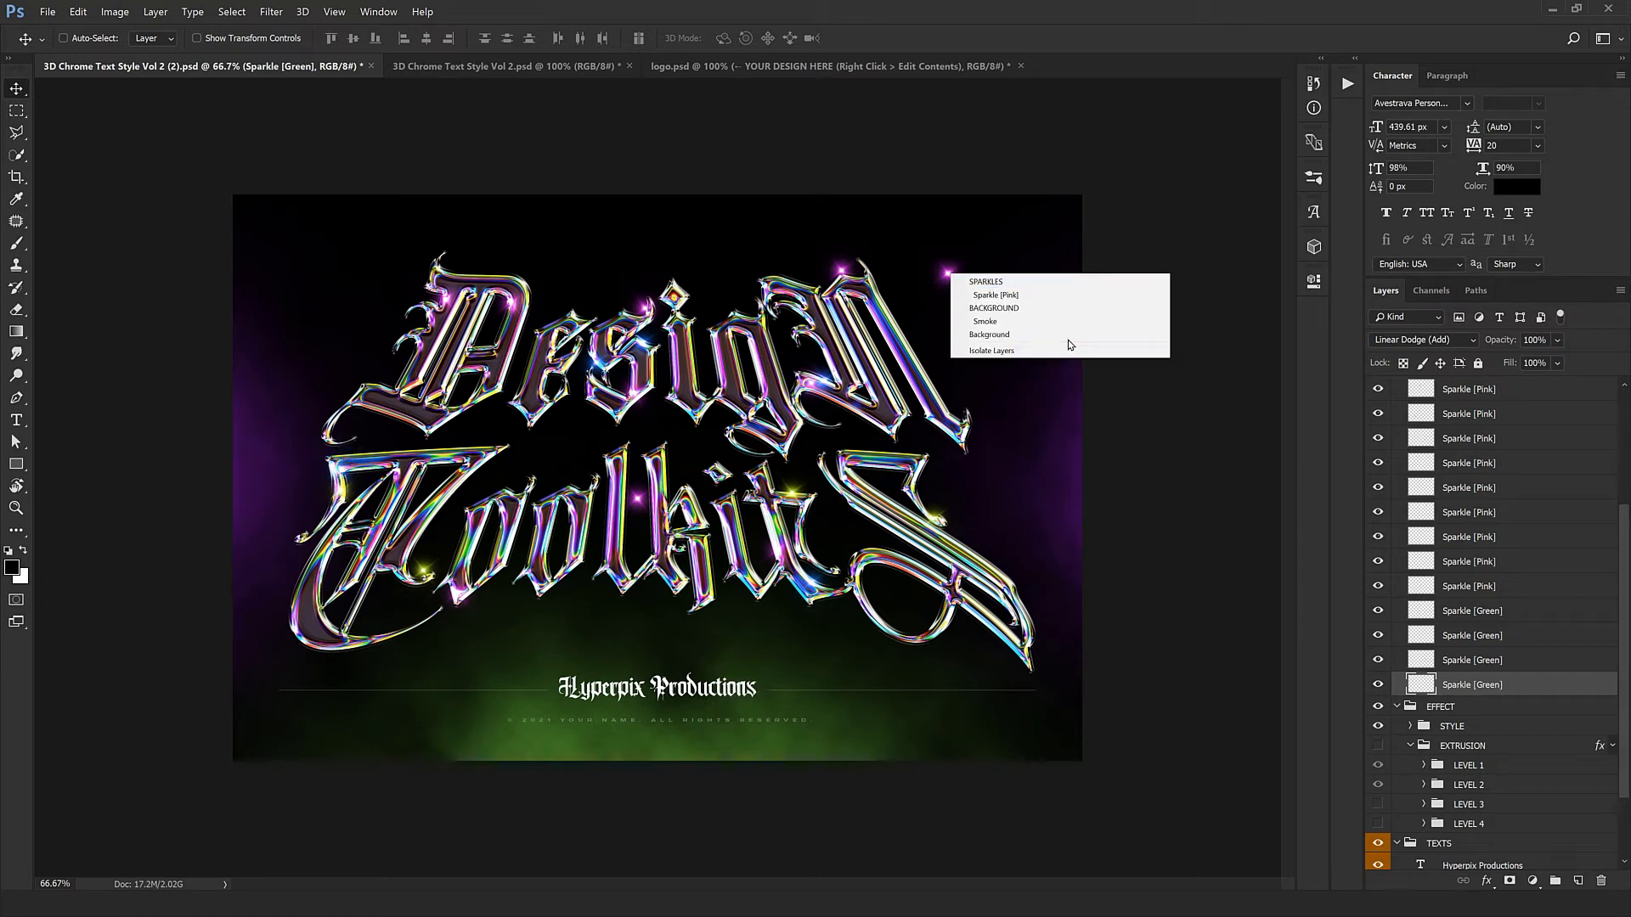
click(995, 295)
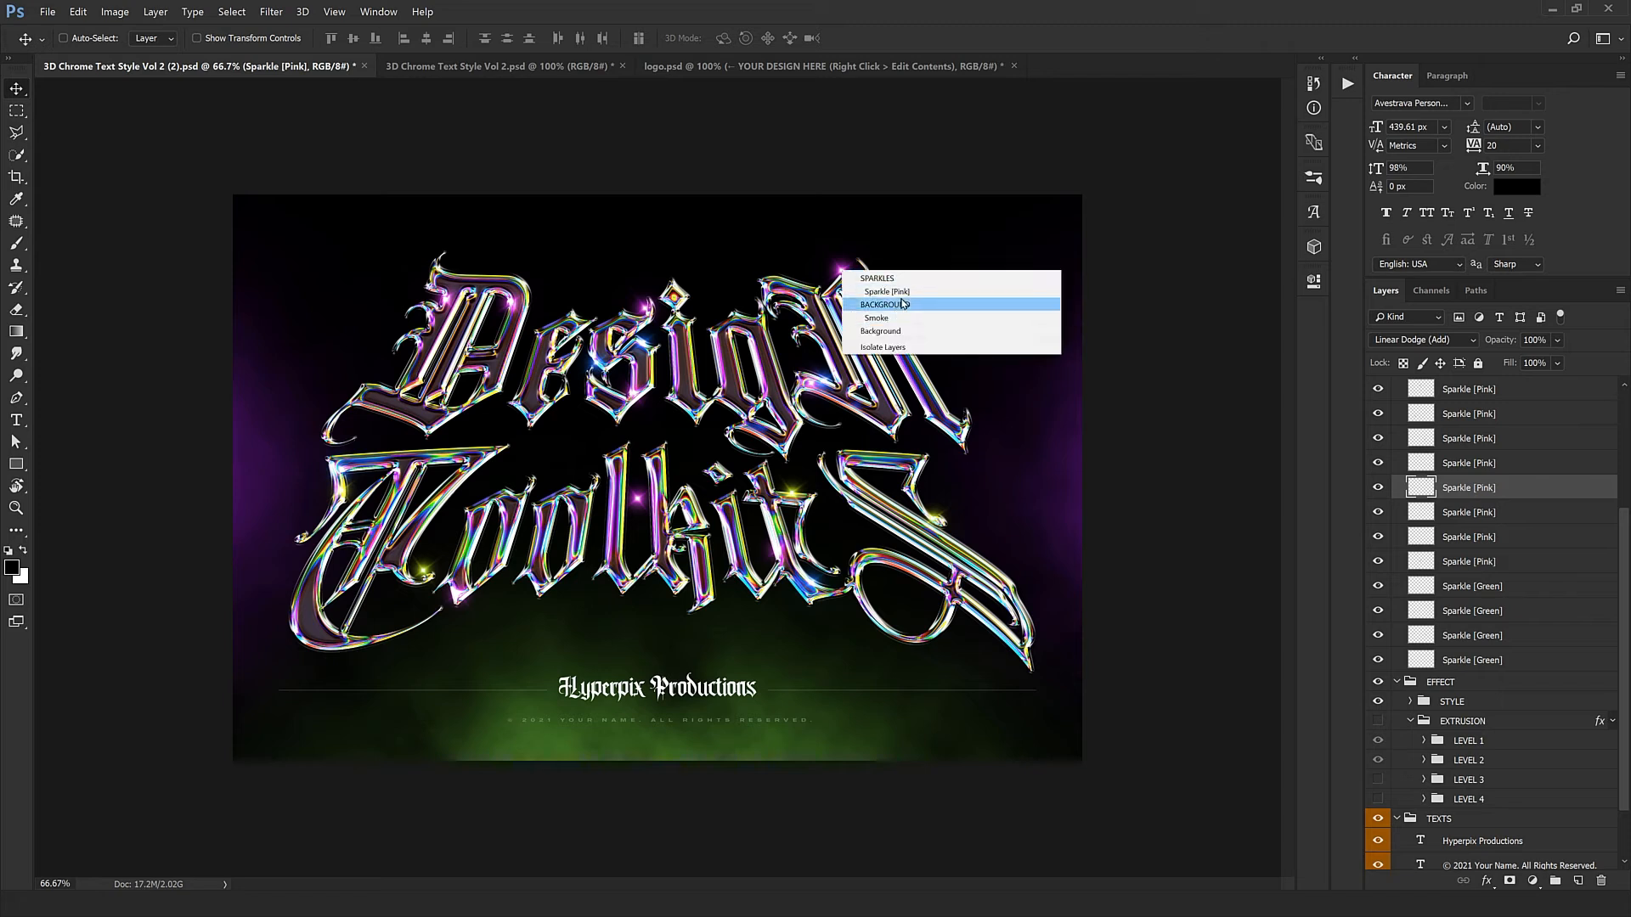
click(850, 291)
key(Delete)
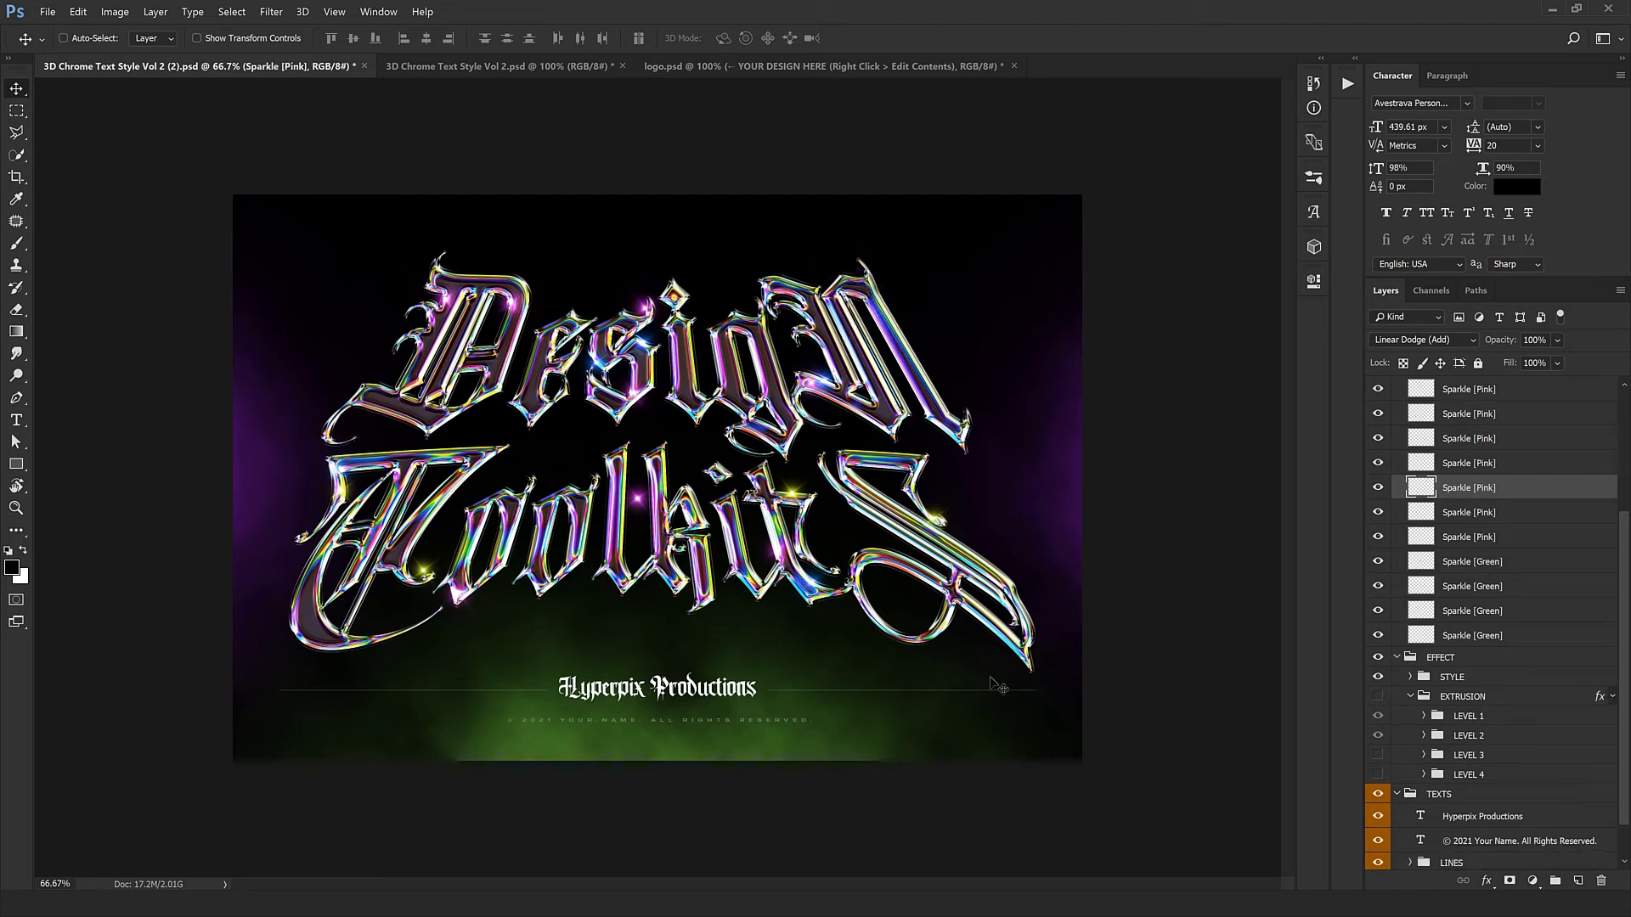
Move the Sparkle [Pink] layer lying between the letters of ToolkitS onto the lower curve of the final S.
right_click(637, 504)
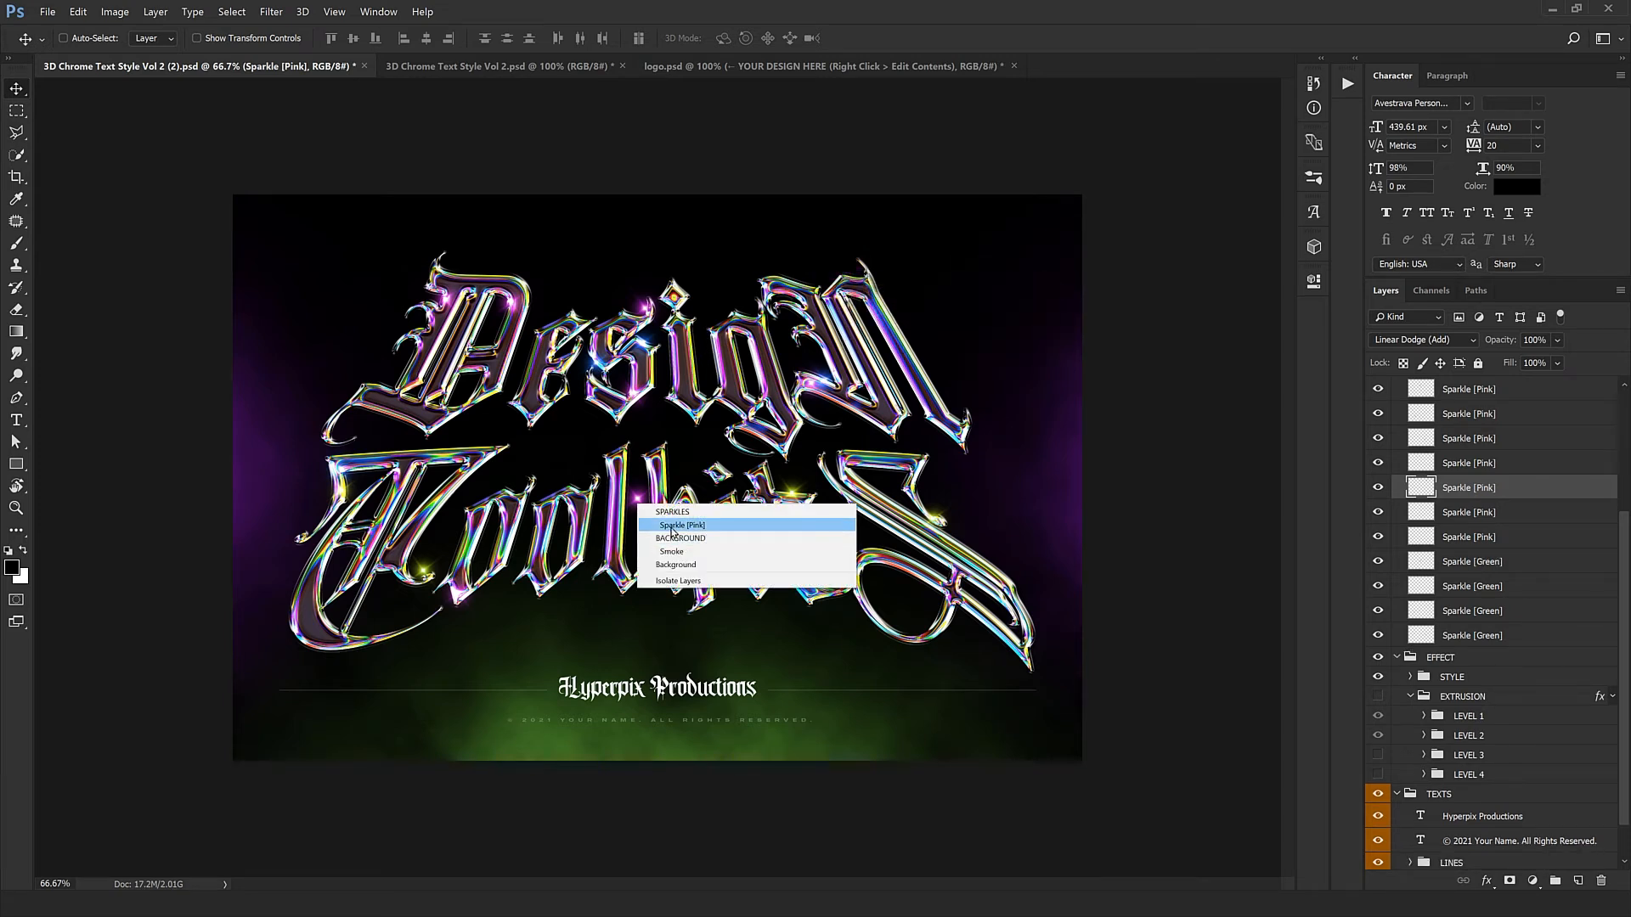
click(663, 526)
drag(639, 609, 960, 685)
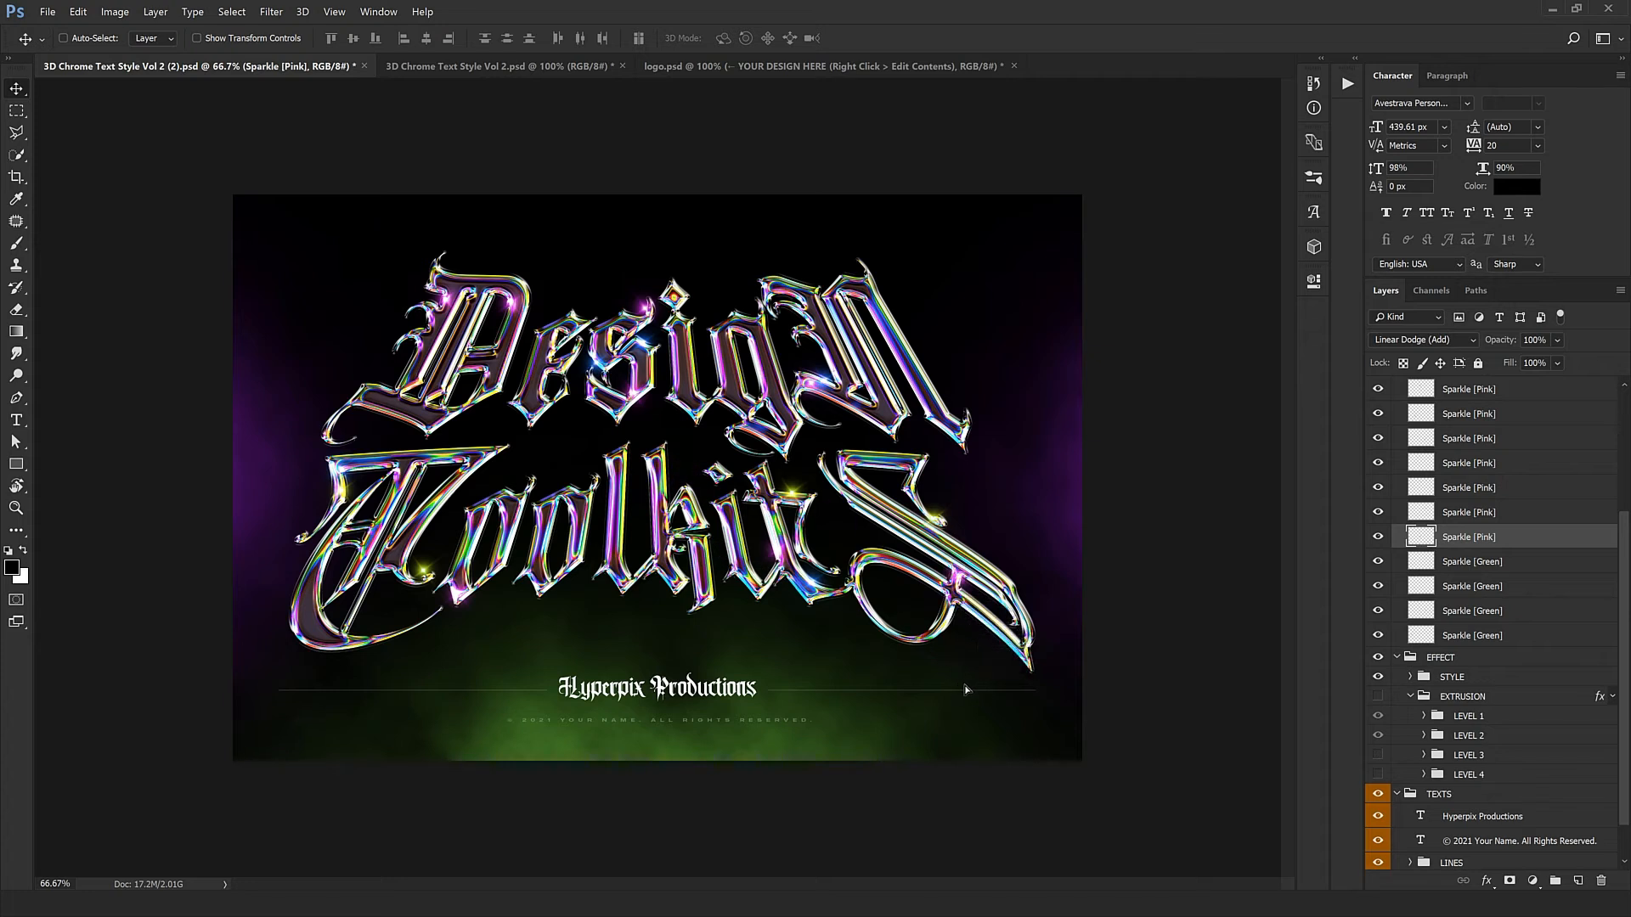
Collapse the SPARKLES group and look through the layers inside the STYLE group.
scroll(1444, 509, up, 4)
click(1397, 411)
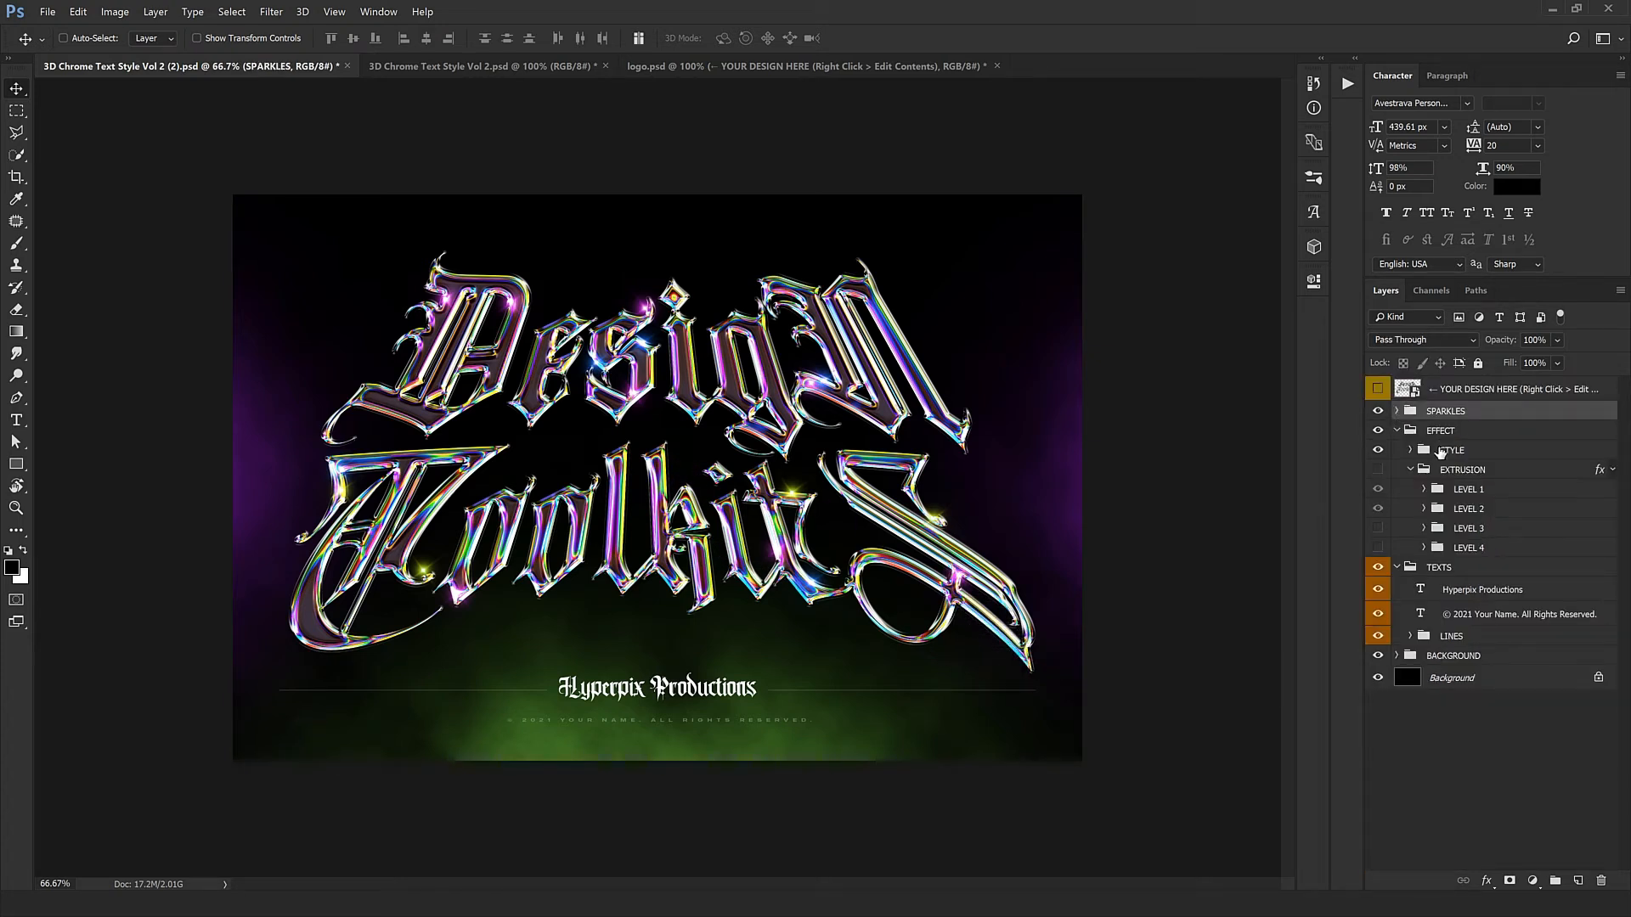
click(1411, 451)
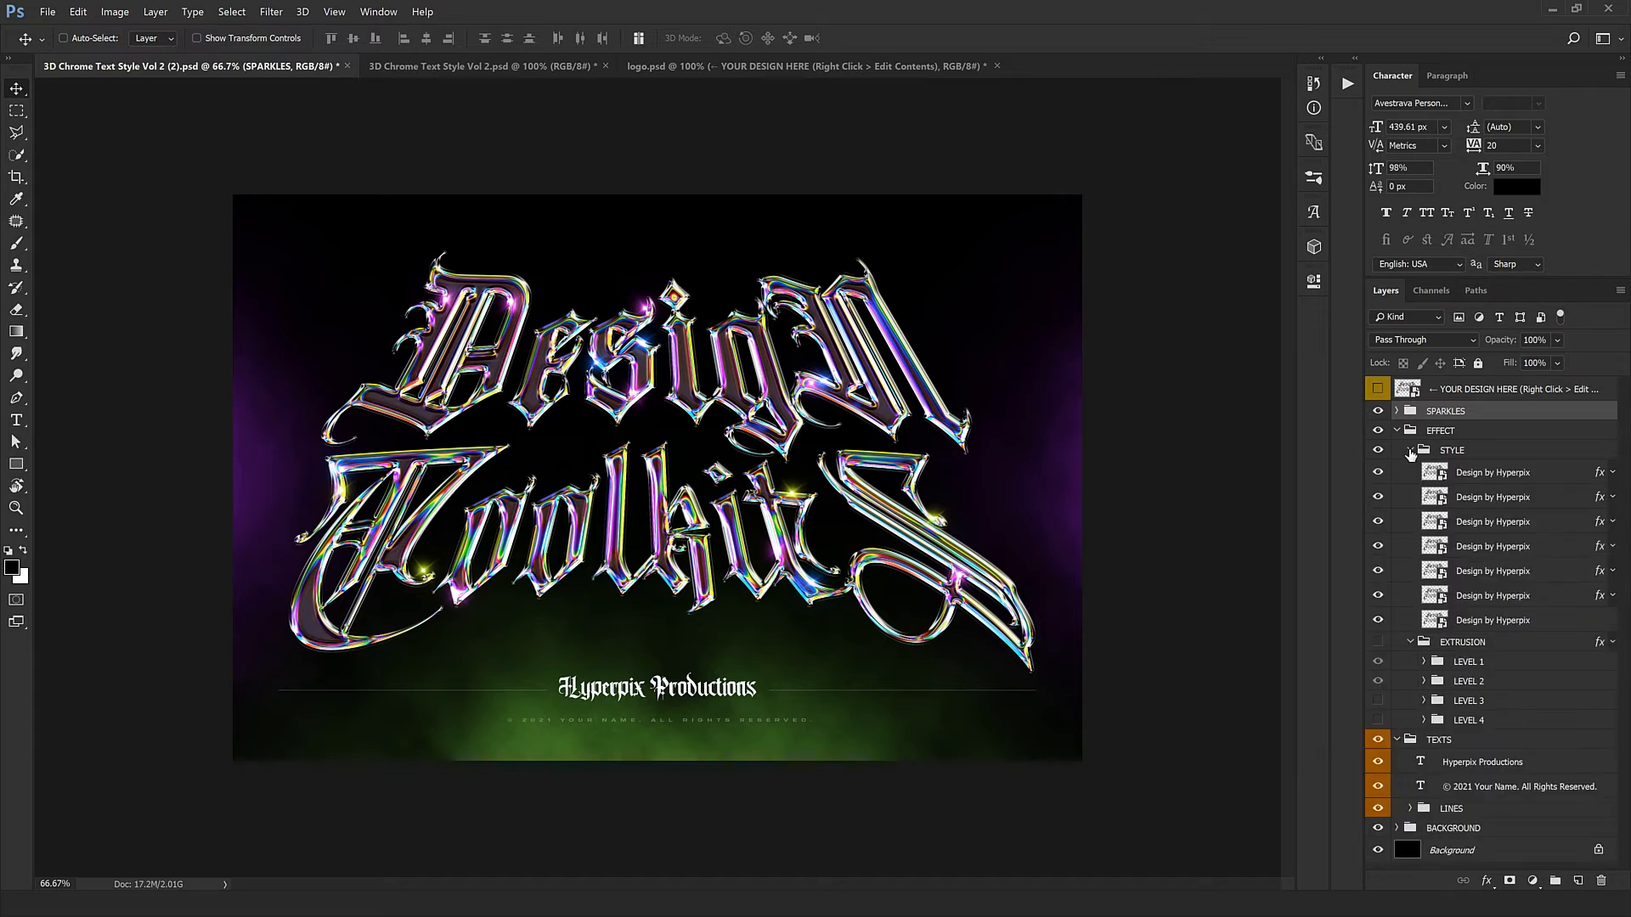
click(1410, 451)
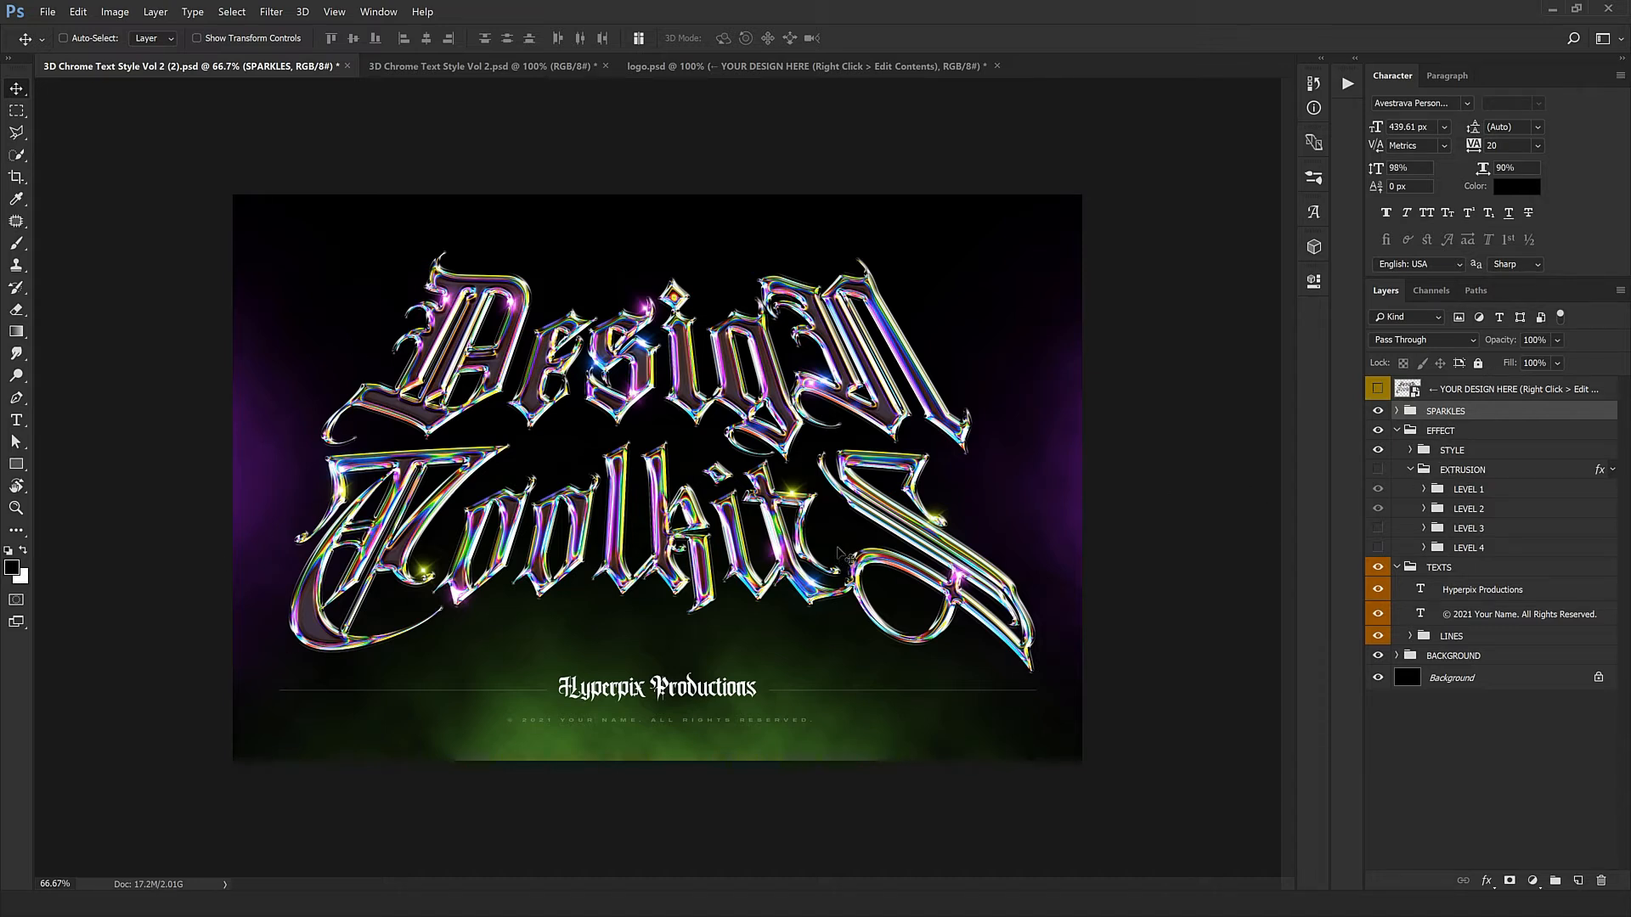
Move the Hyperpix Productions text, the copyright line and the LINES group slightly upward together, toggling the TEXTS group's visibility to compare.
click(1421, 575)
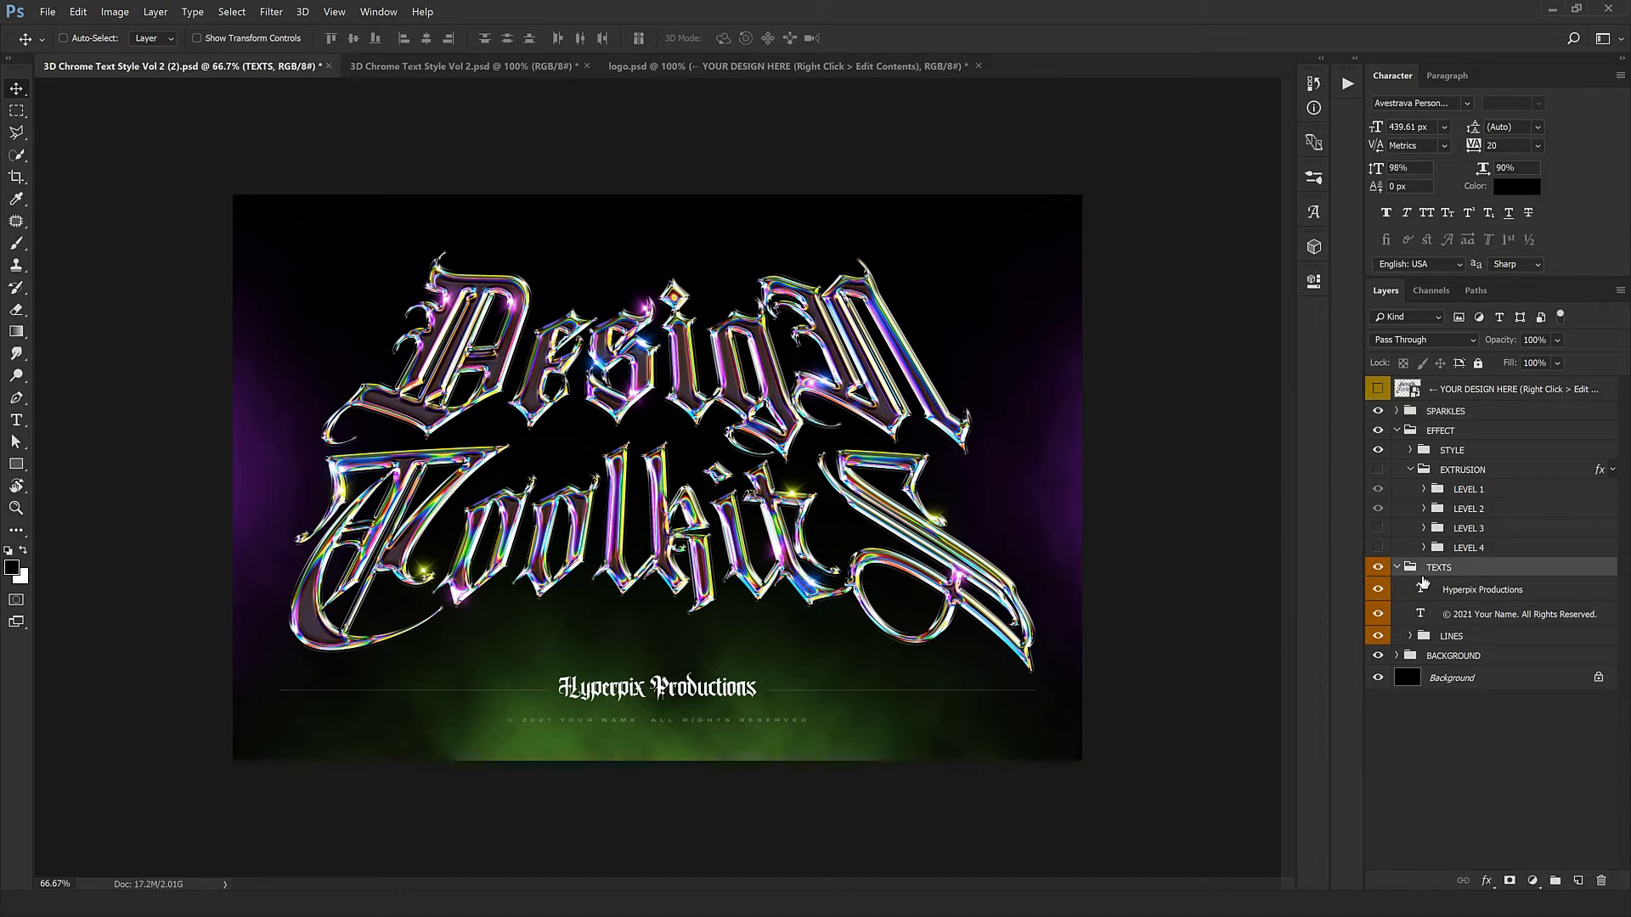
click(1454, 589)
shift+click(1454, 614)
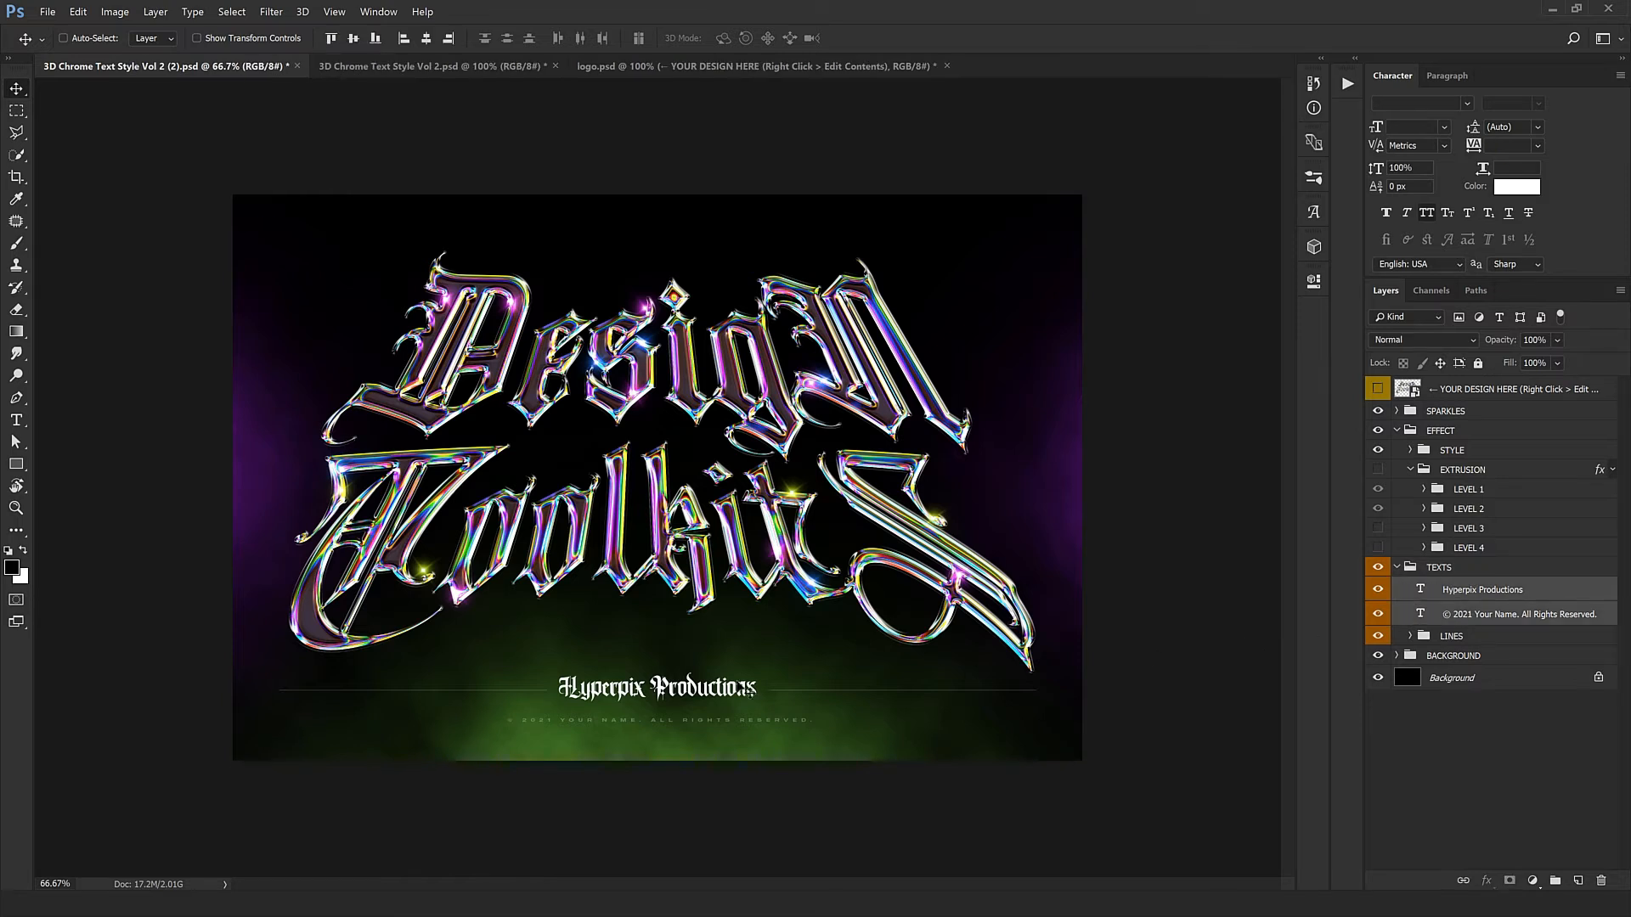
shift+click(1466, 643)
mouse_move(914, 777)
mouse_down()
mouse_move(900, 718)
mouse_move(898, 768)
mouse_up()
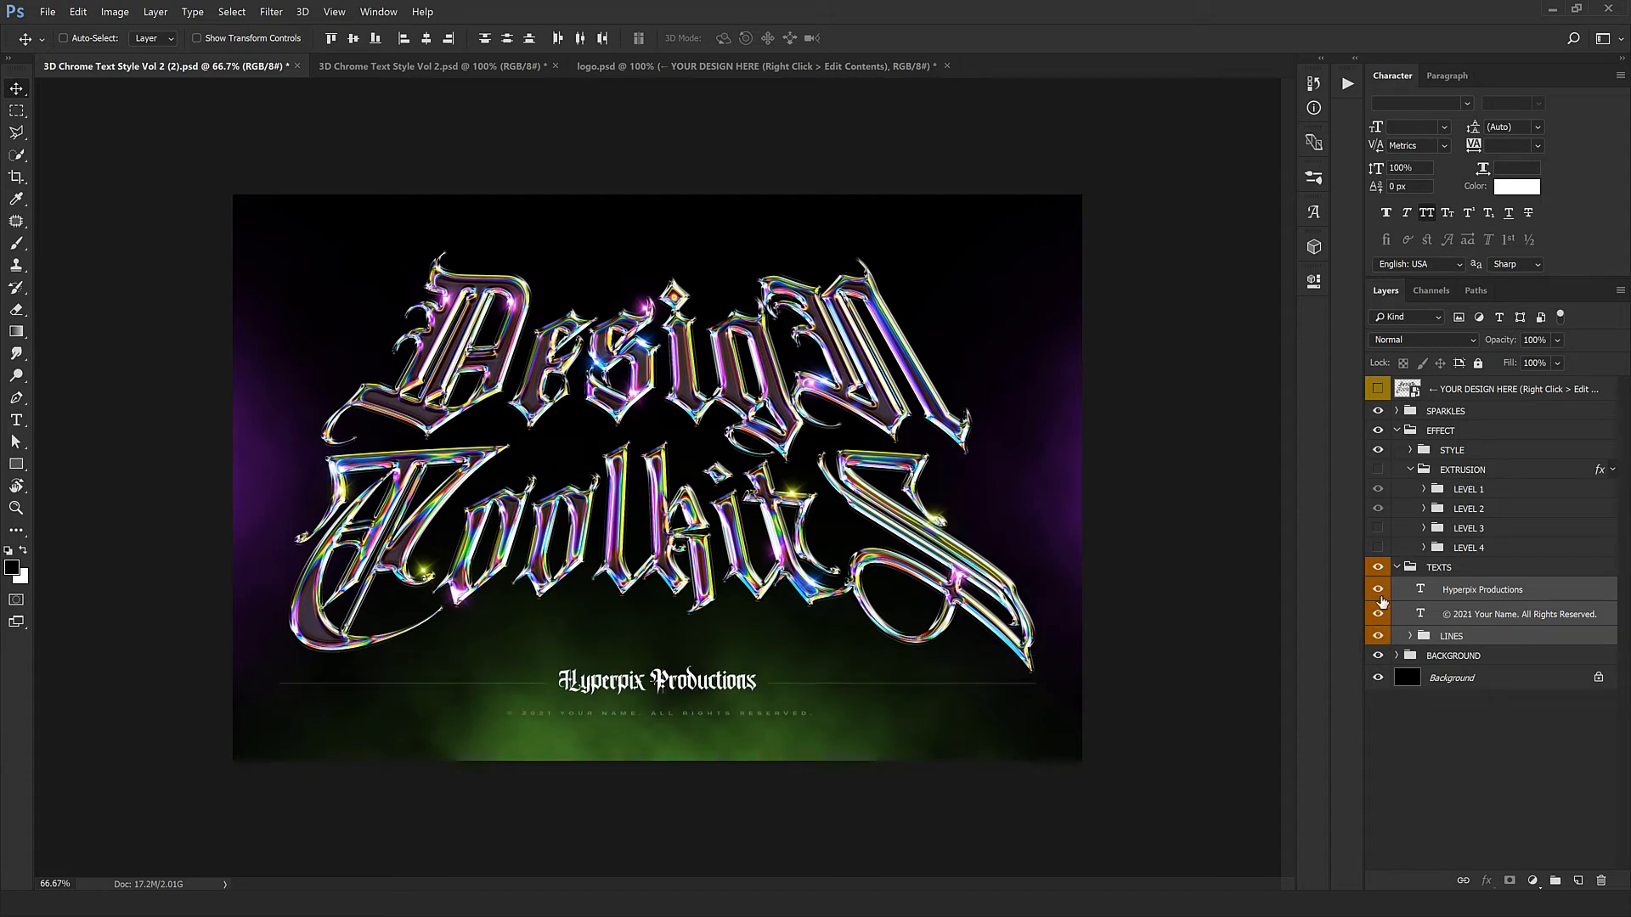
click(1377, 566)
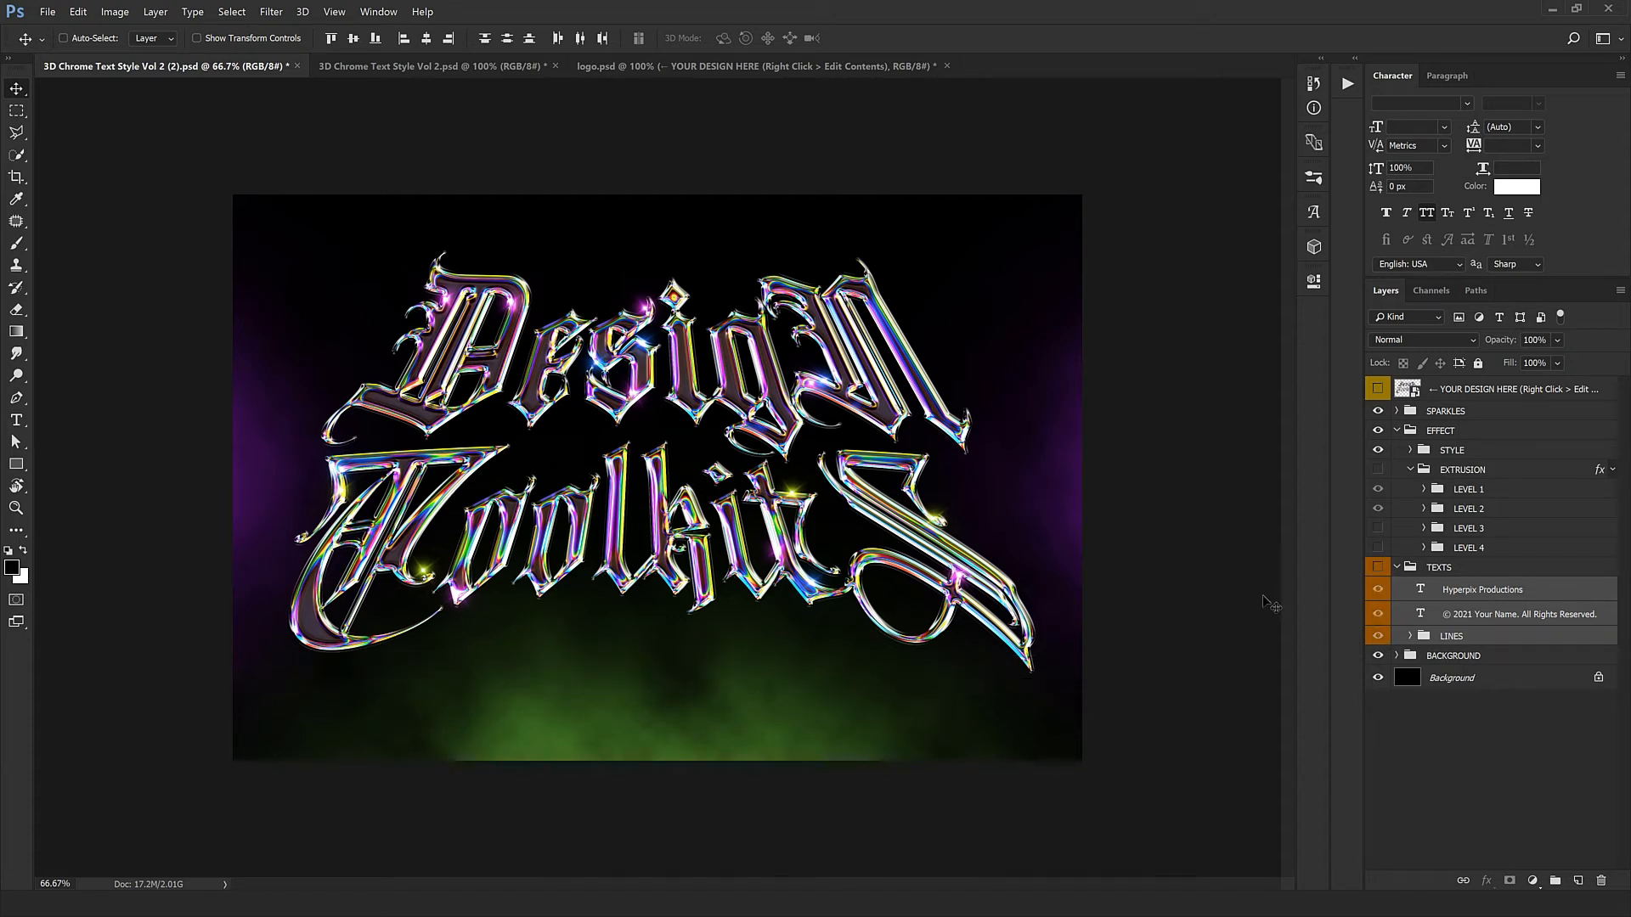
click(1377, 566)
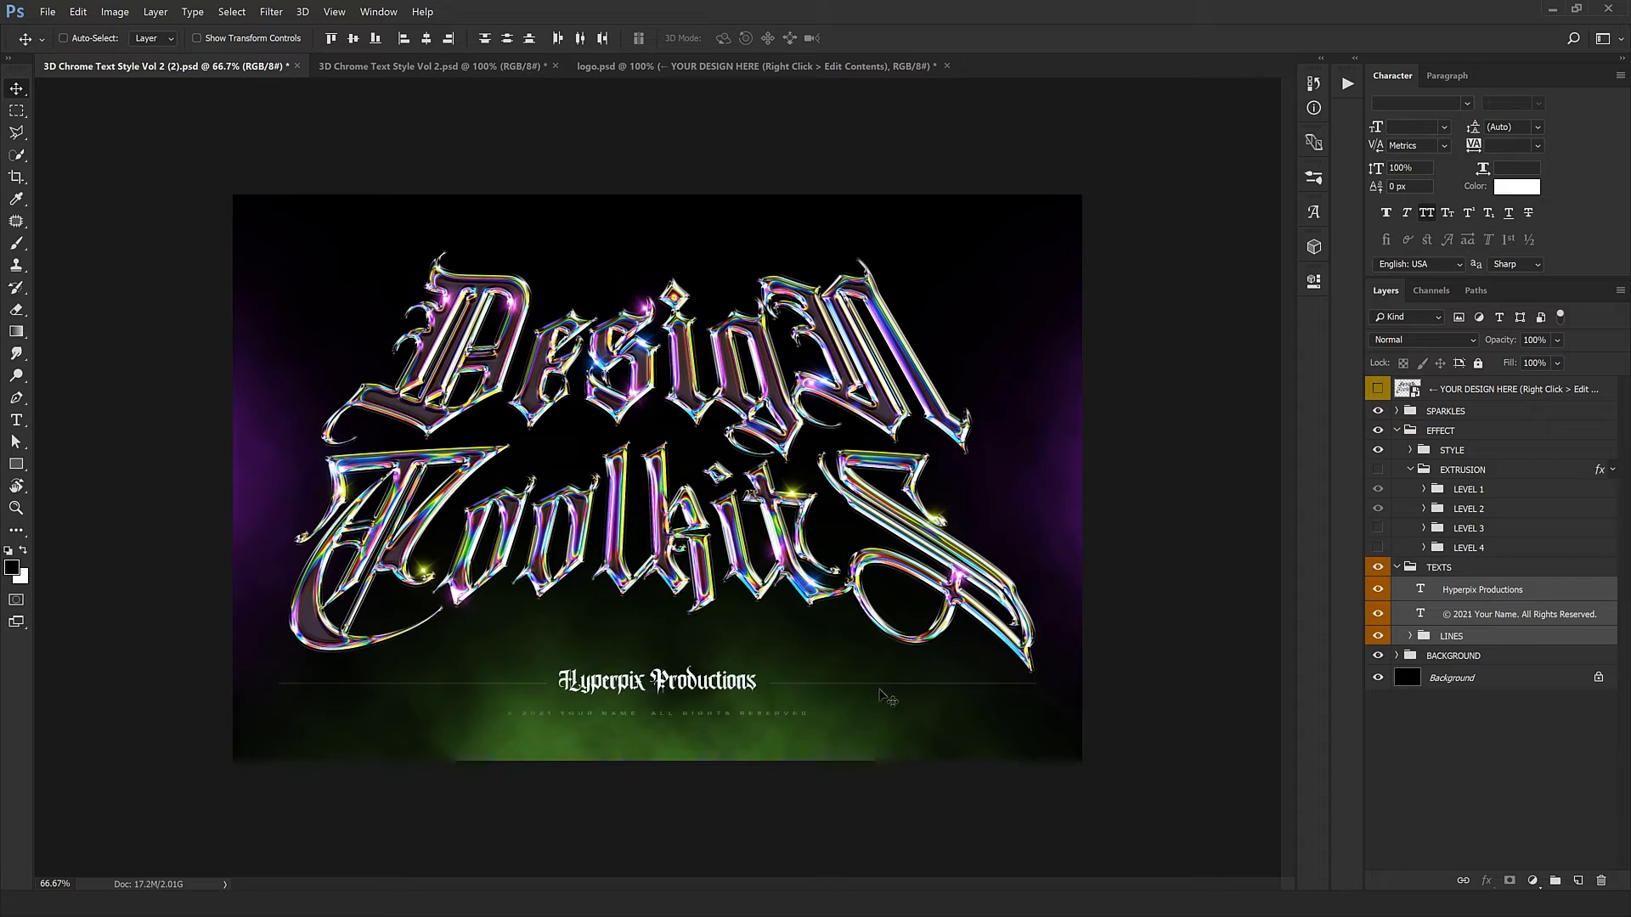
drag(883, 716, 883, 688)
Set the tracking of the "© 2021 Your Name. All Rights Reserved." text to 1400.
click(1486, 613)
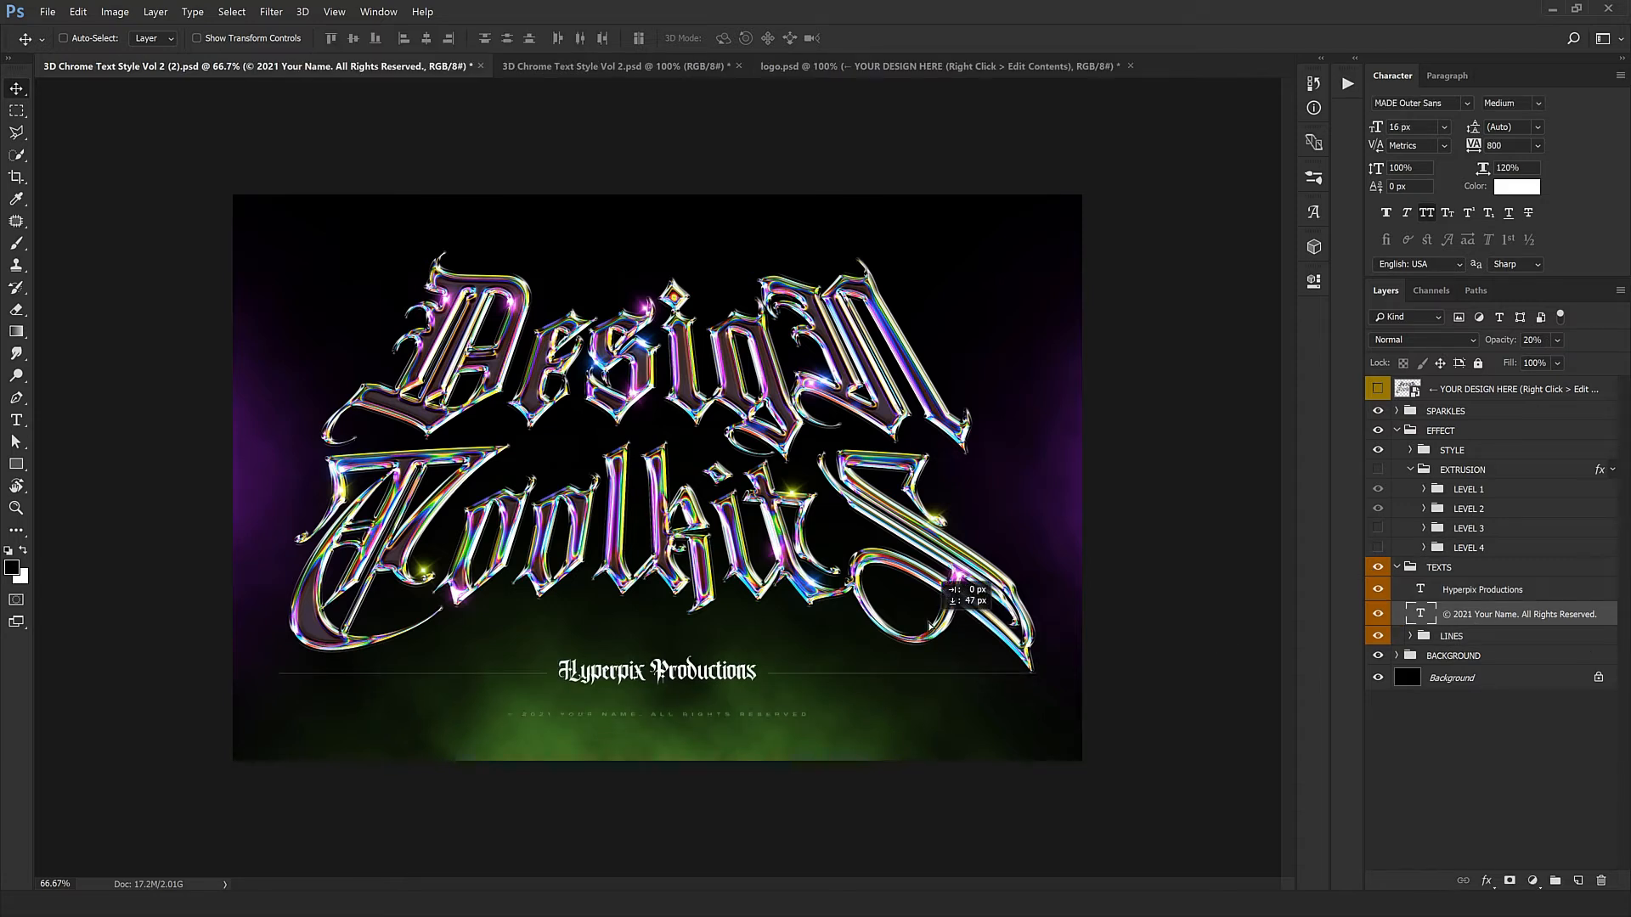
click(1526, 150)
text(1400)
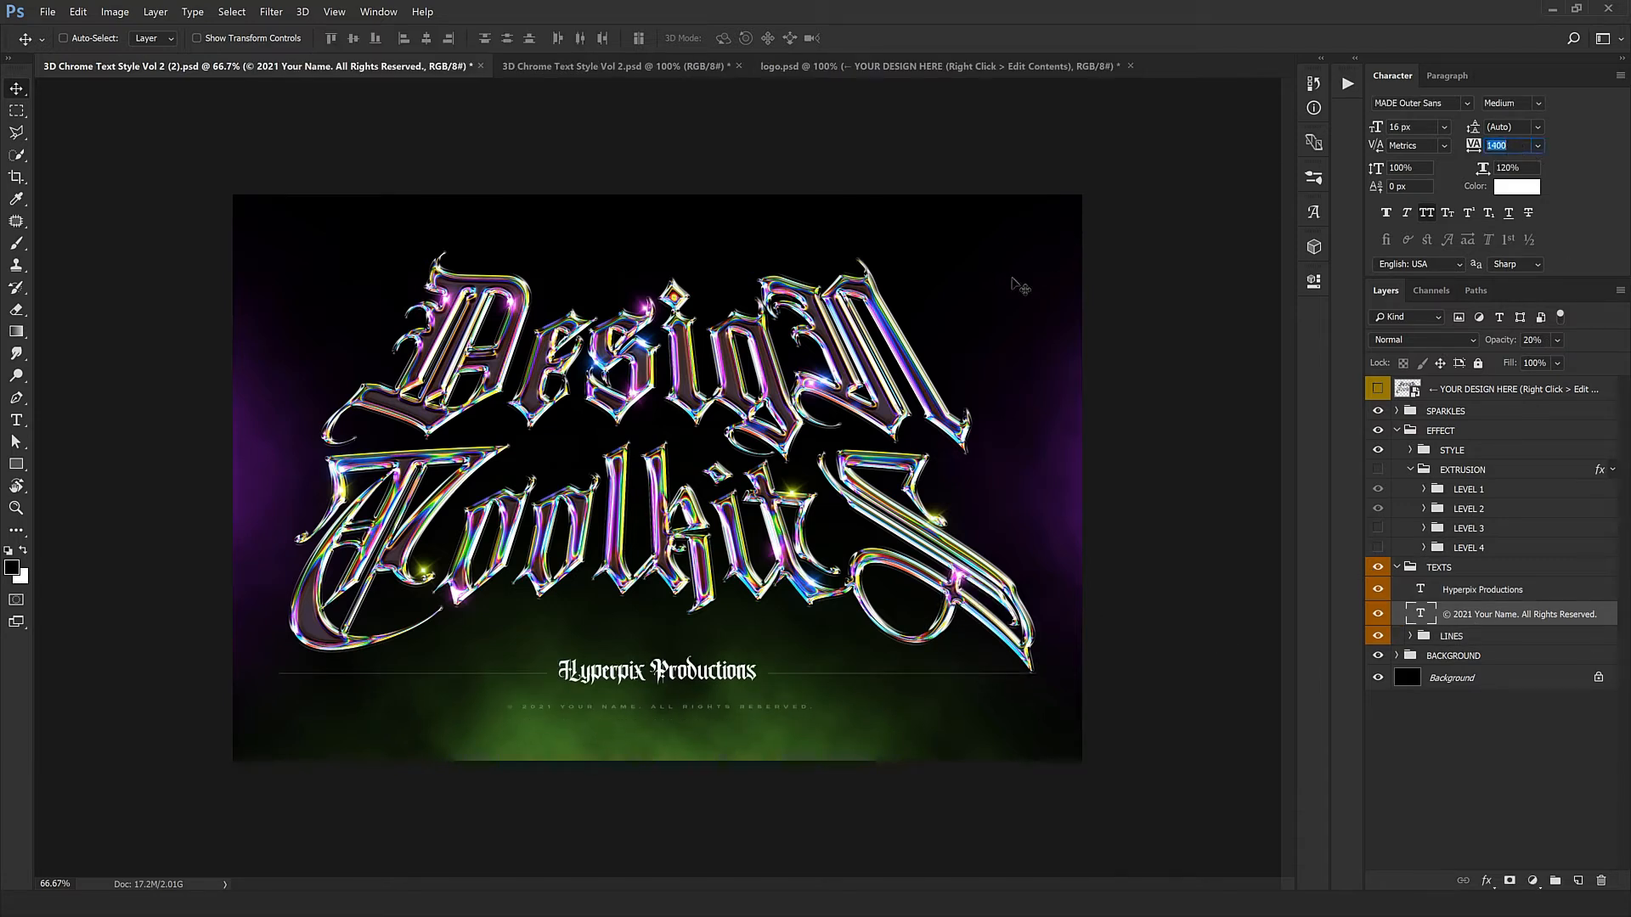
key(Return)
Nudge the whole TEXTS group slightly downward below the chrome lettering.
click(1378, 528)
click(1450, 571)
key(shift+Down)
key(shift+Down)
key(shift+Down)
key(shift+Down)
key(shift+Down)
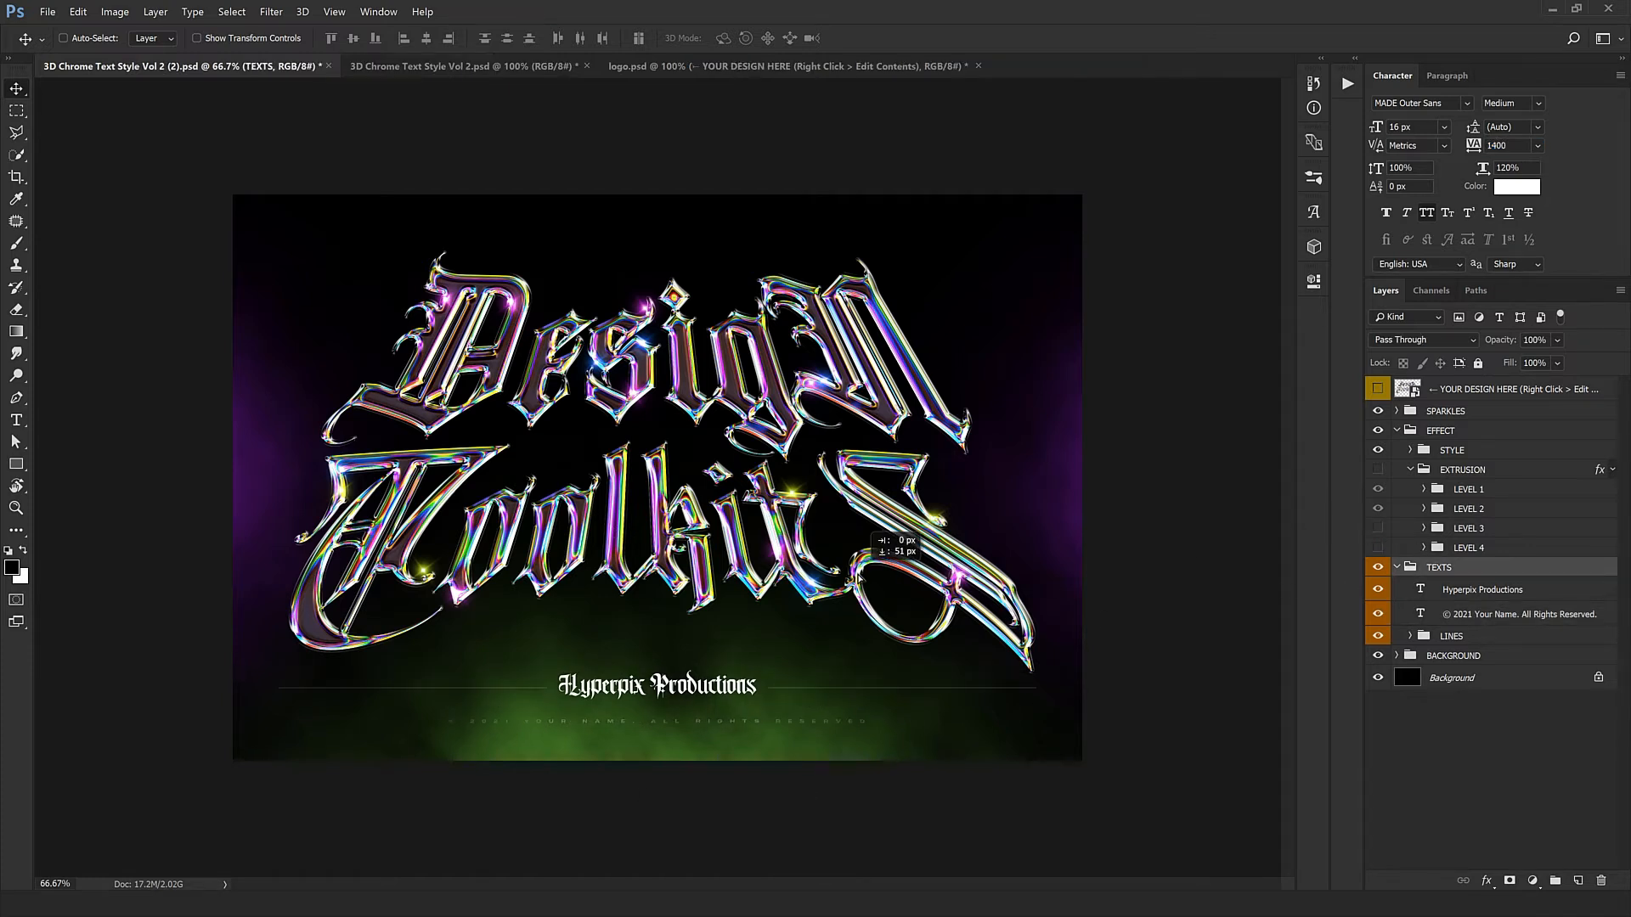
key(shift+Up)
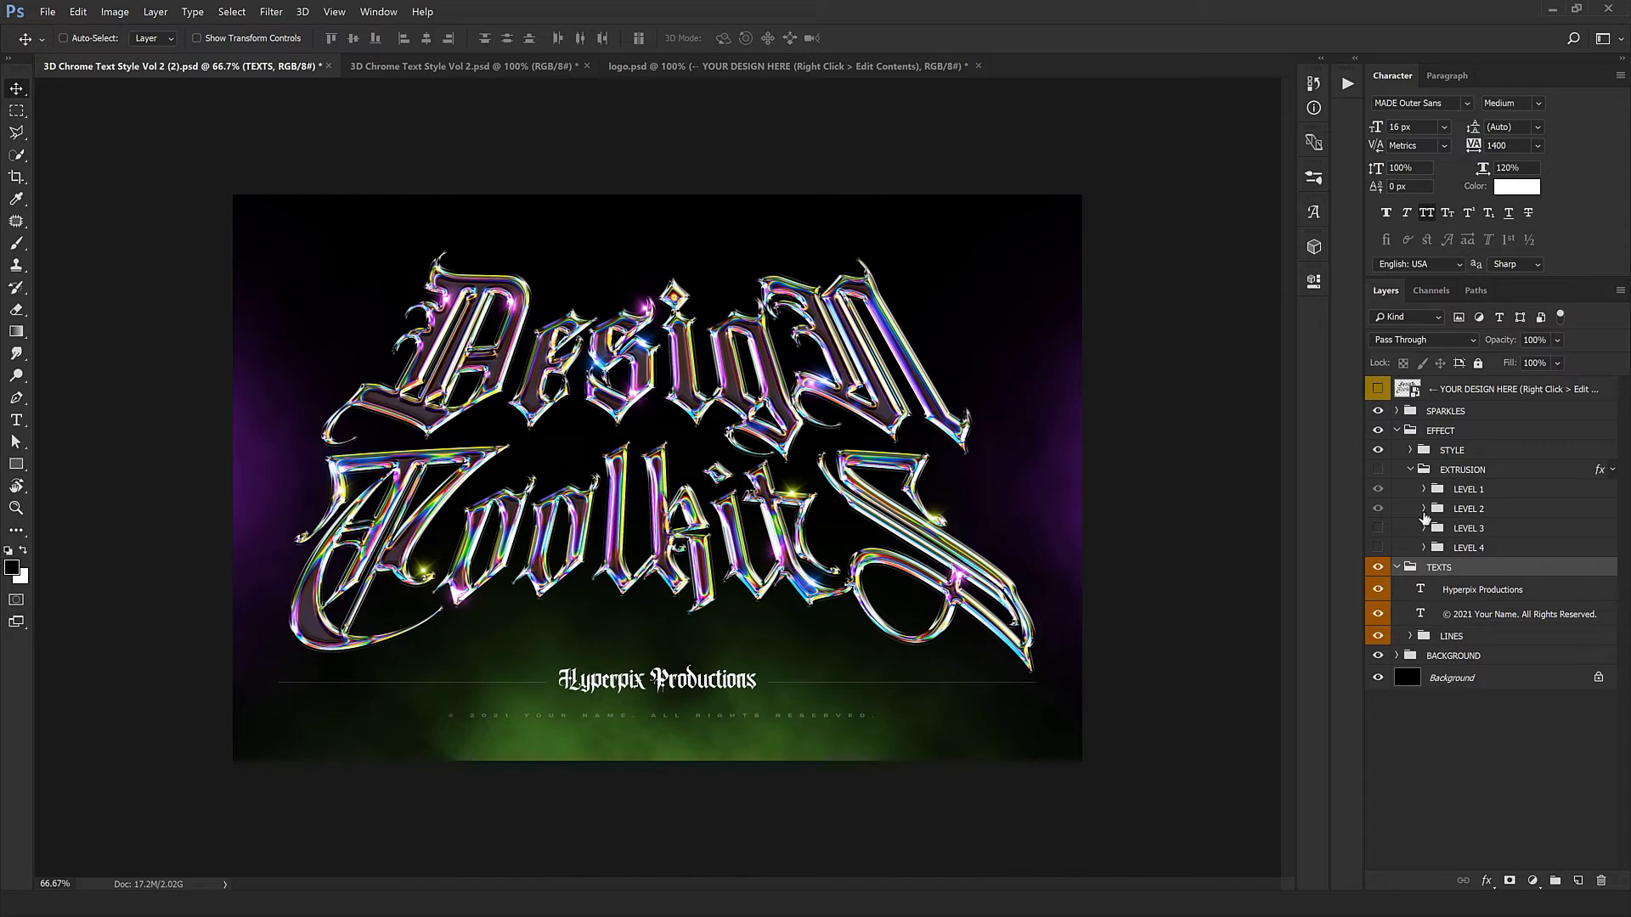
Collapse the TEXTS group, then expand the BACKGROUND group and select its Smoke layer.
click(1398, 568)
click(1397, 587)
click(1454, 609)
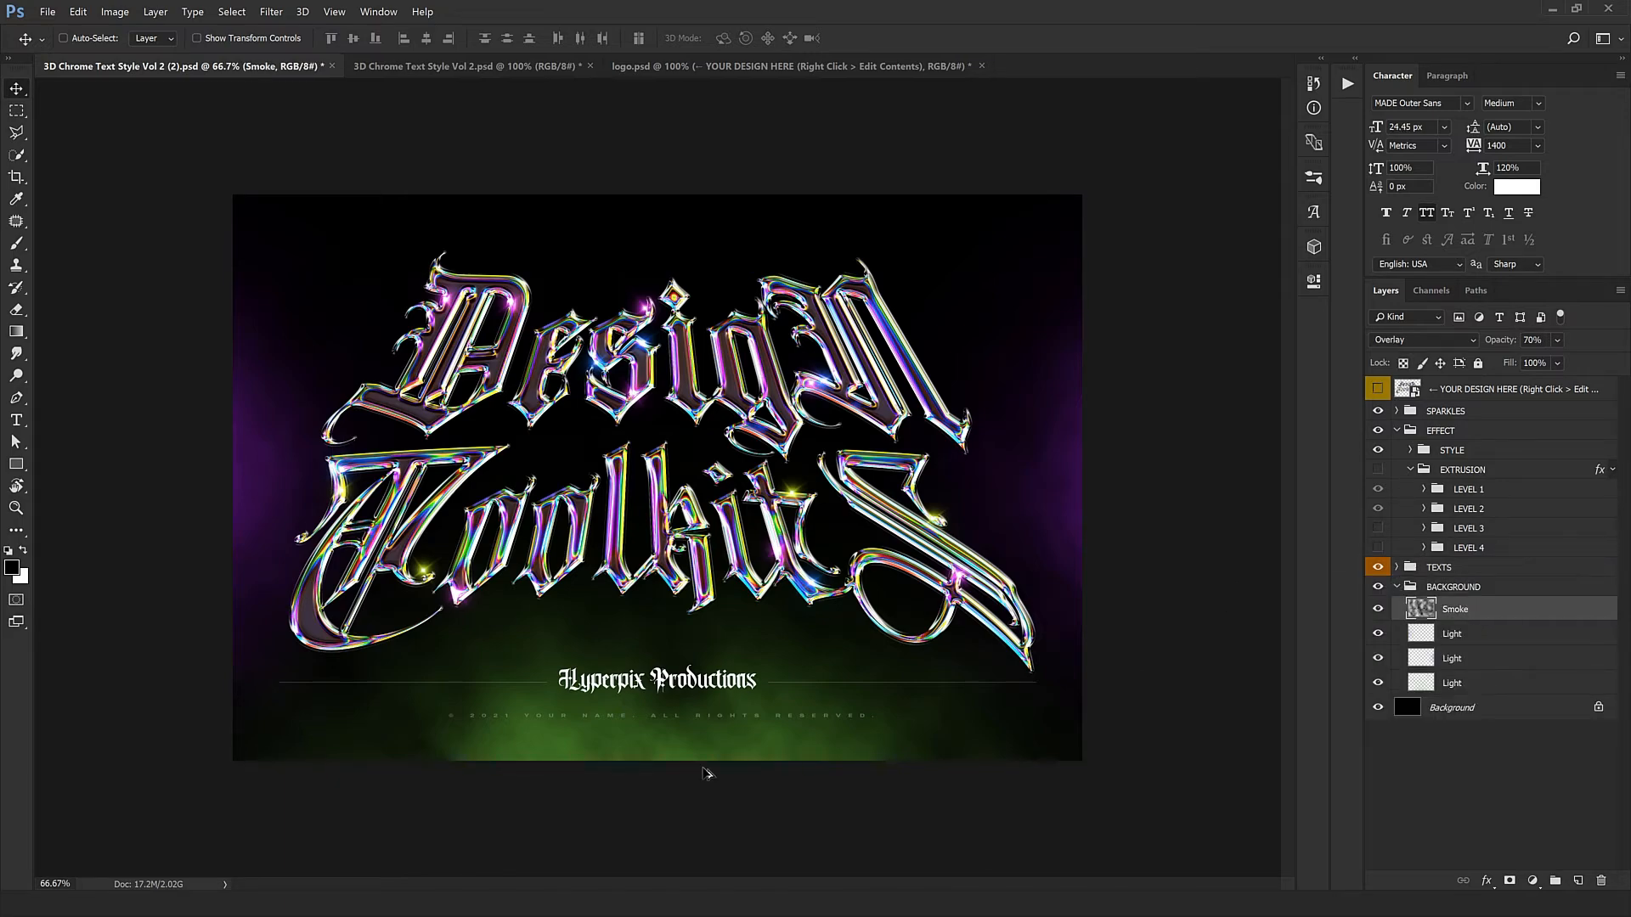
Examine the smoke texture around the footer text up close with the Smoke layer turned off and back on.
key(ctrl+plus)
key(ctrl+plus)
drag(708, 773, 720, 200)
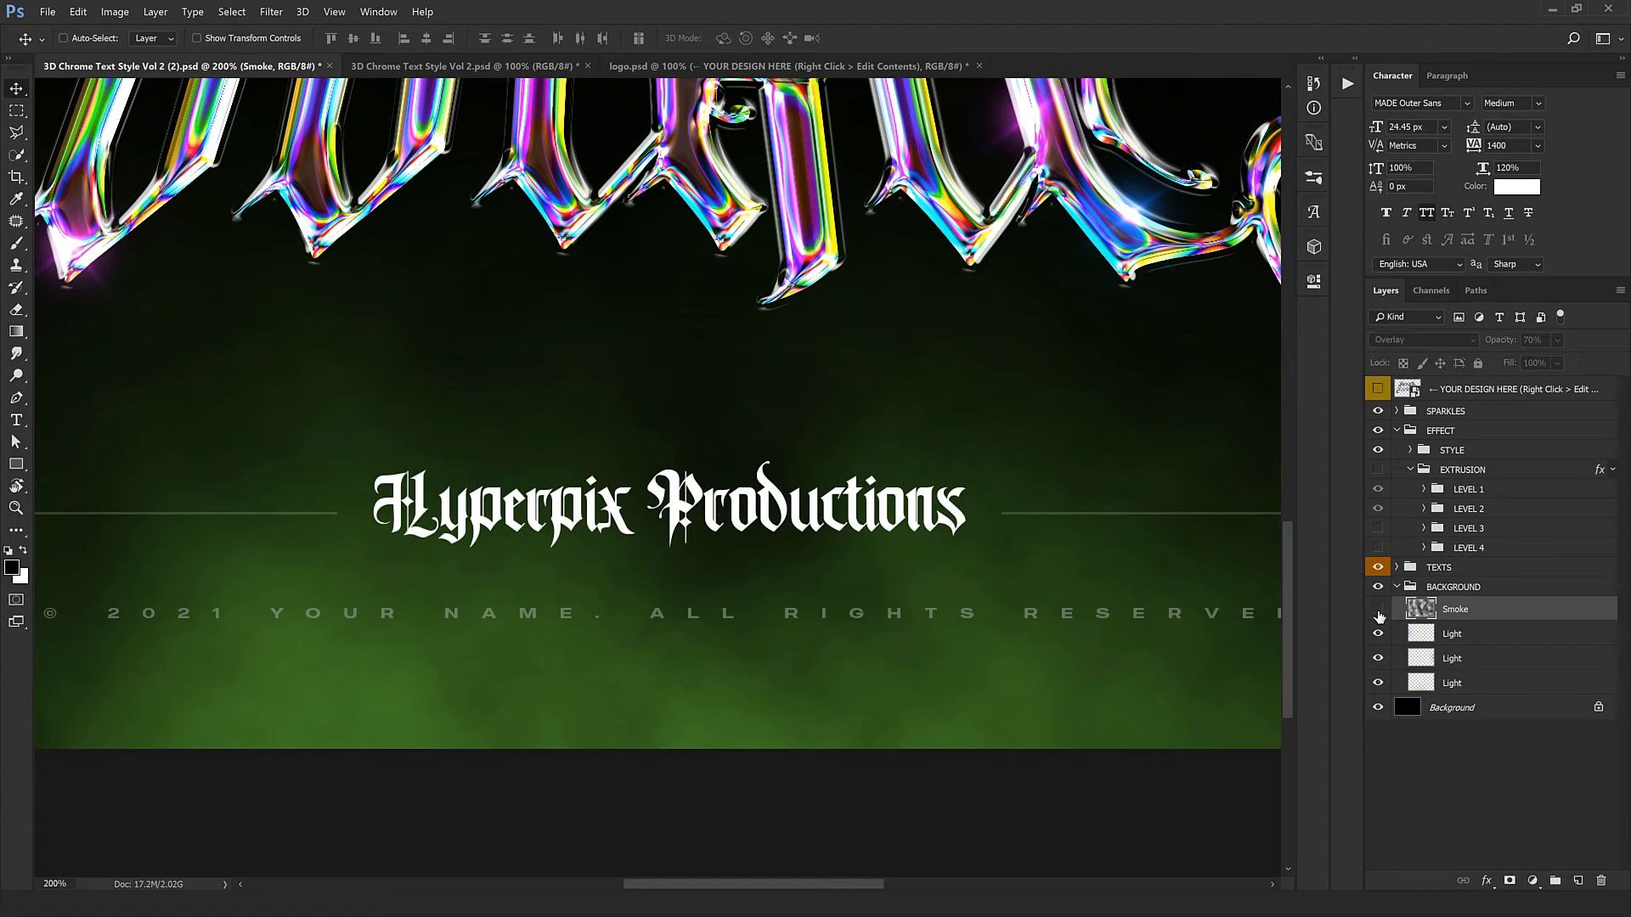
click(1377, 610)
click(1377, 610)
key(ctrl+minus)
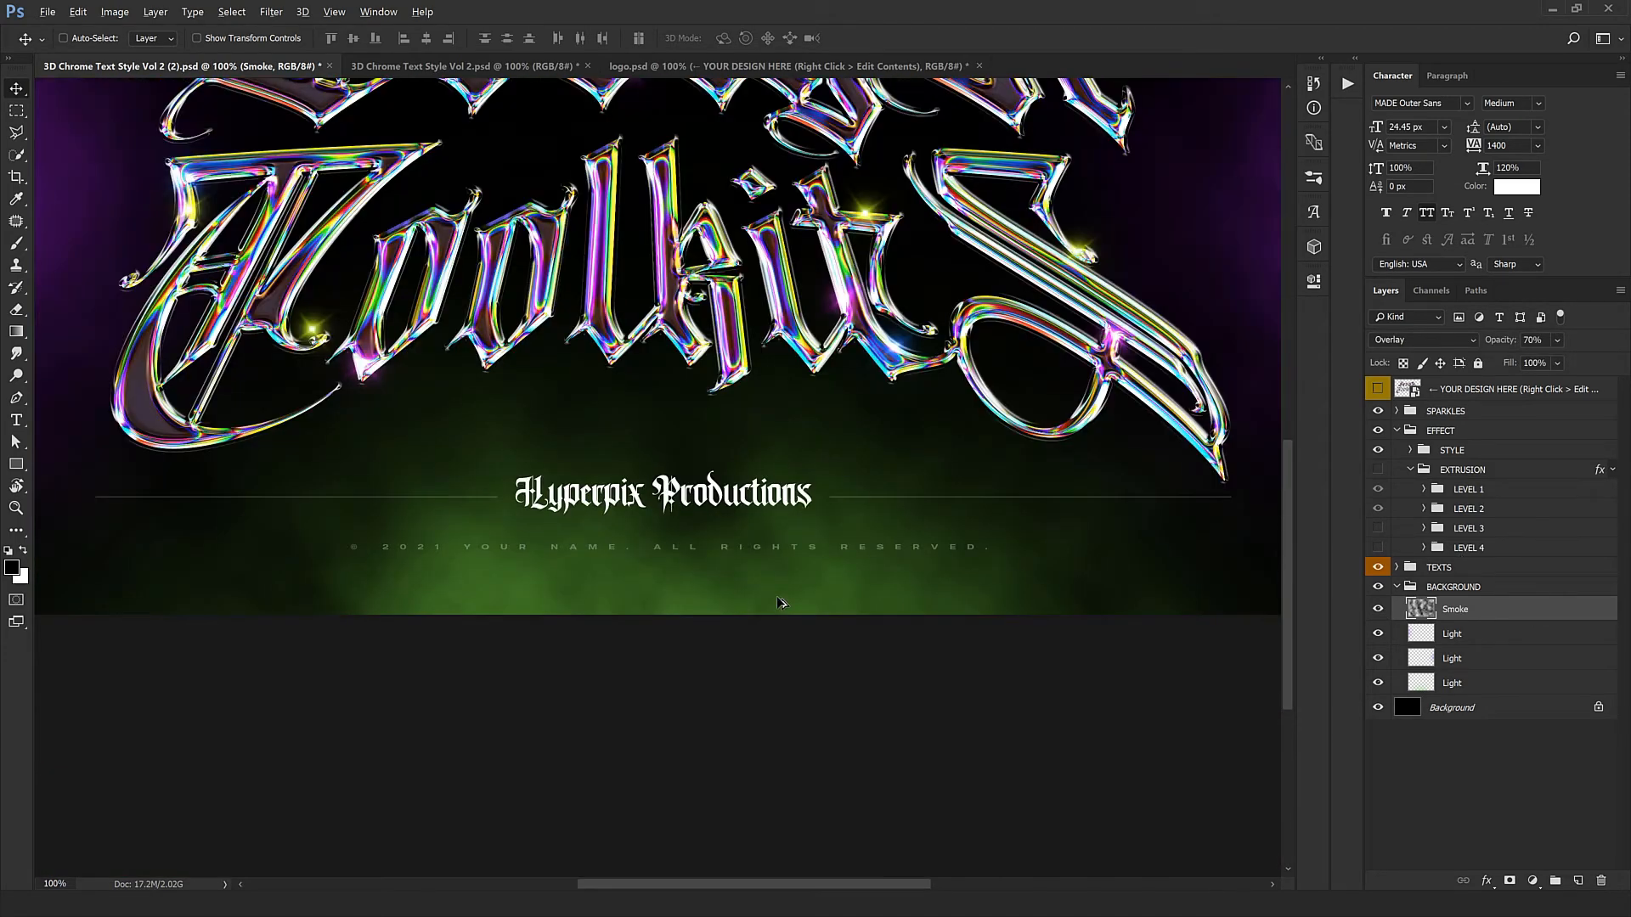
Try to move the lowest Light layer, the green glow, in the BACKGROUND group.
click(1451, 634)
scroll(892, 646, up, 2)
key(ctrl+minus)
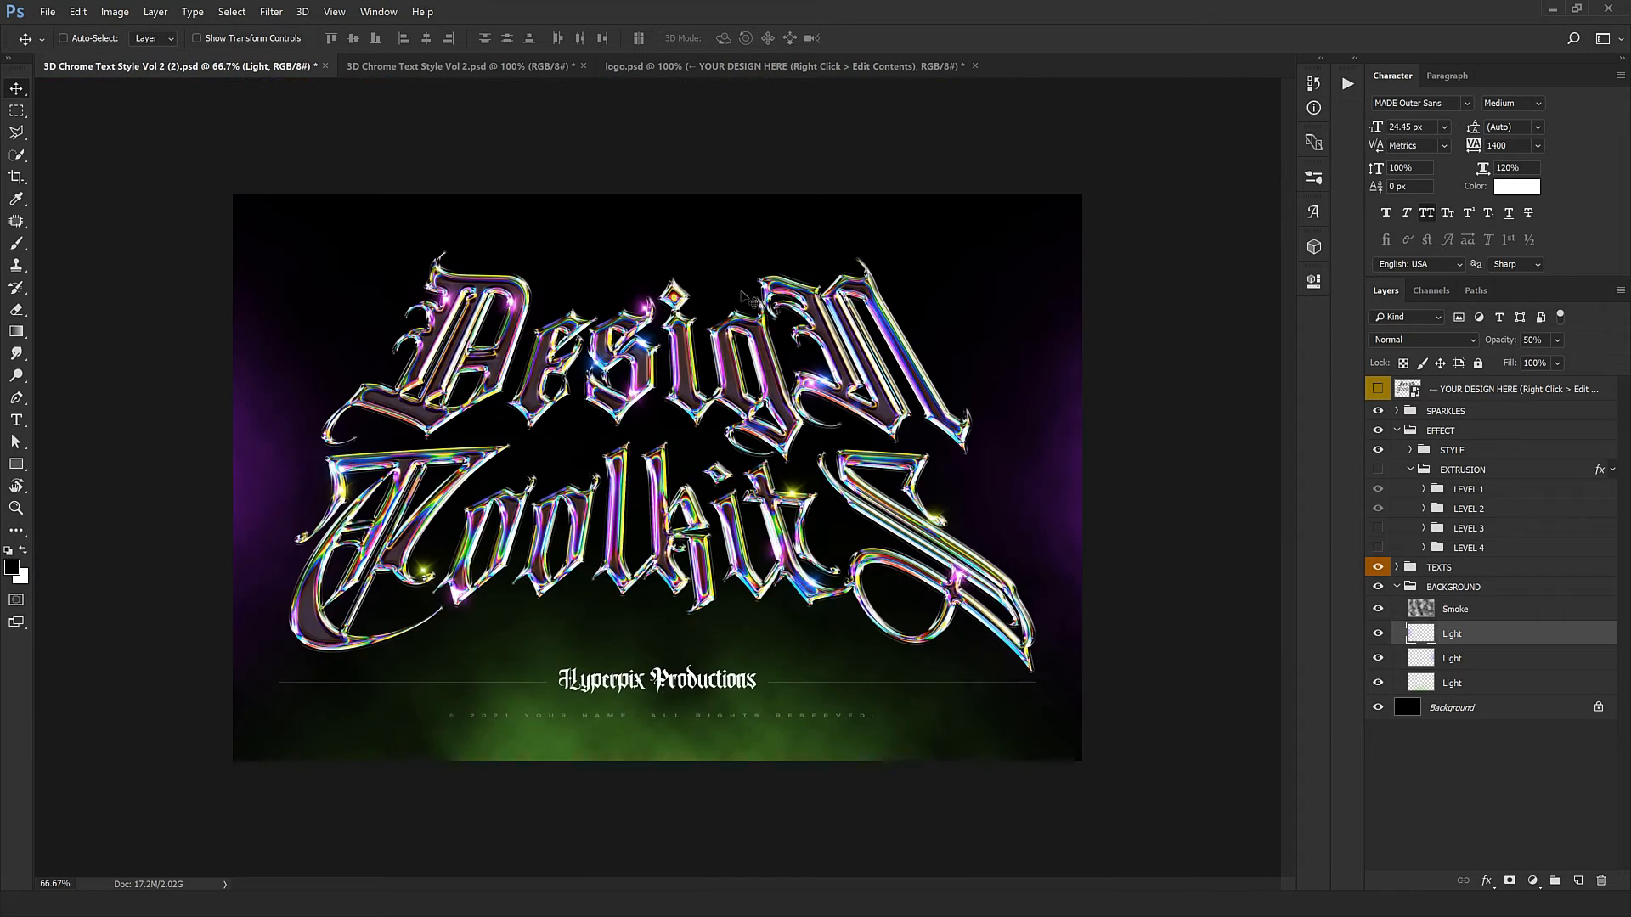
click(1492, 683)
drag(481, 494, 618, 776)
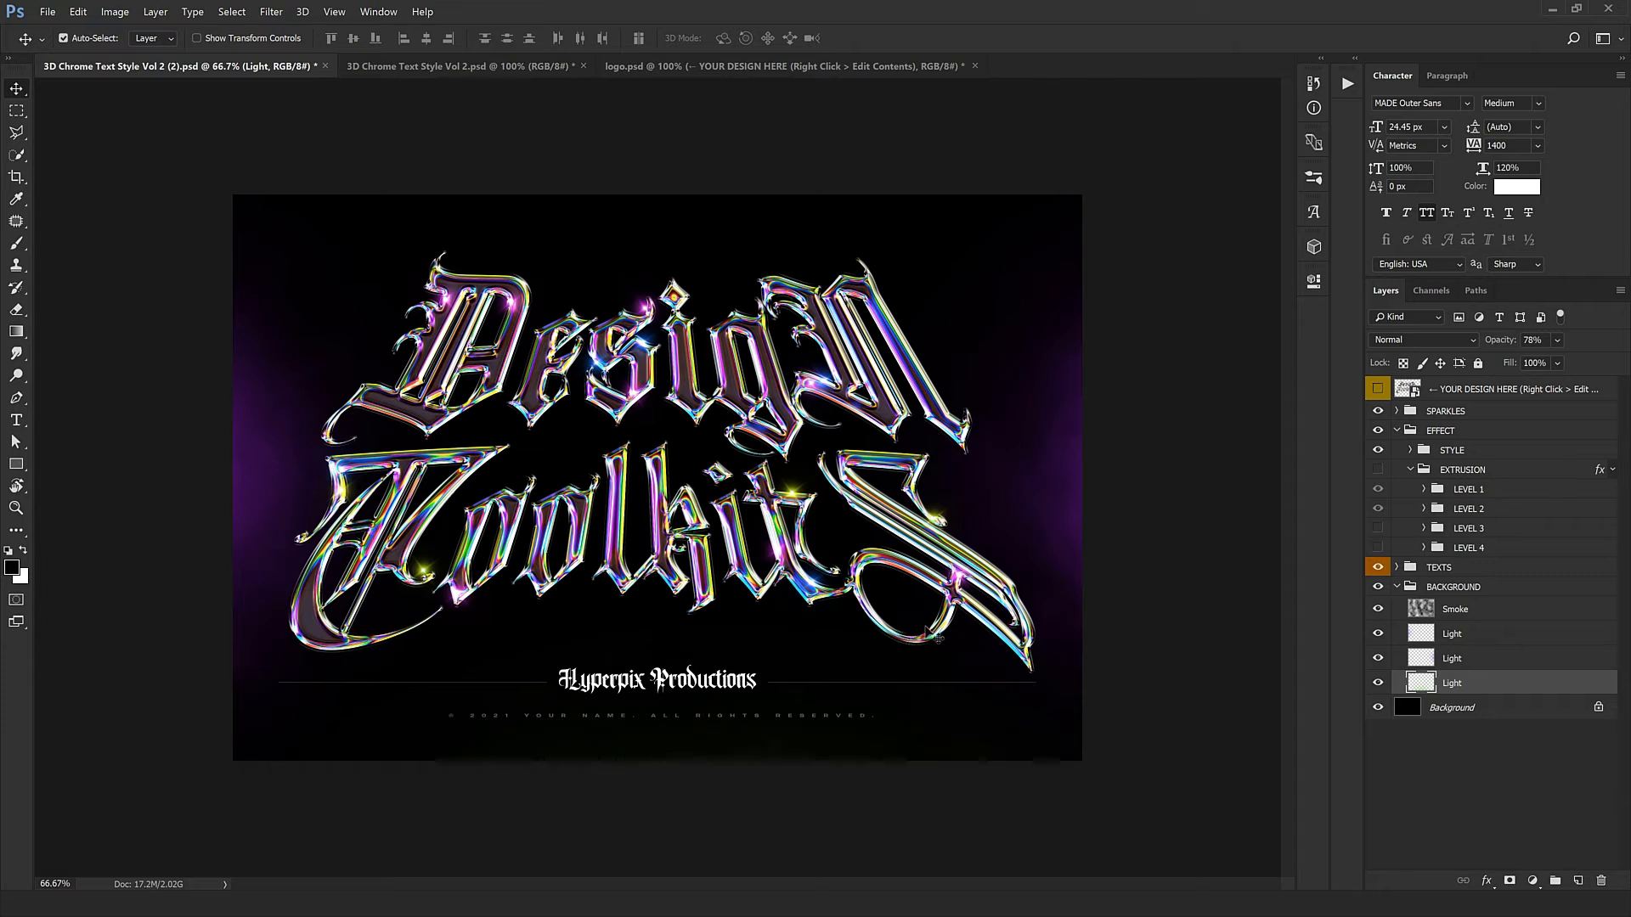
Try a Color Overlay on the lowest Light layer in purple #9e49e6 and yellow #d5e649, then cancel the layer style.
click(1484, 619)
click(1500, 685)
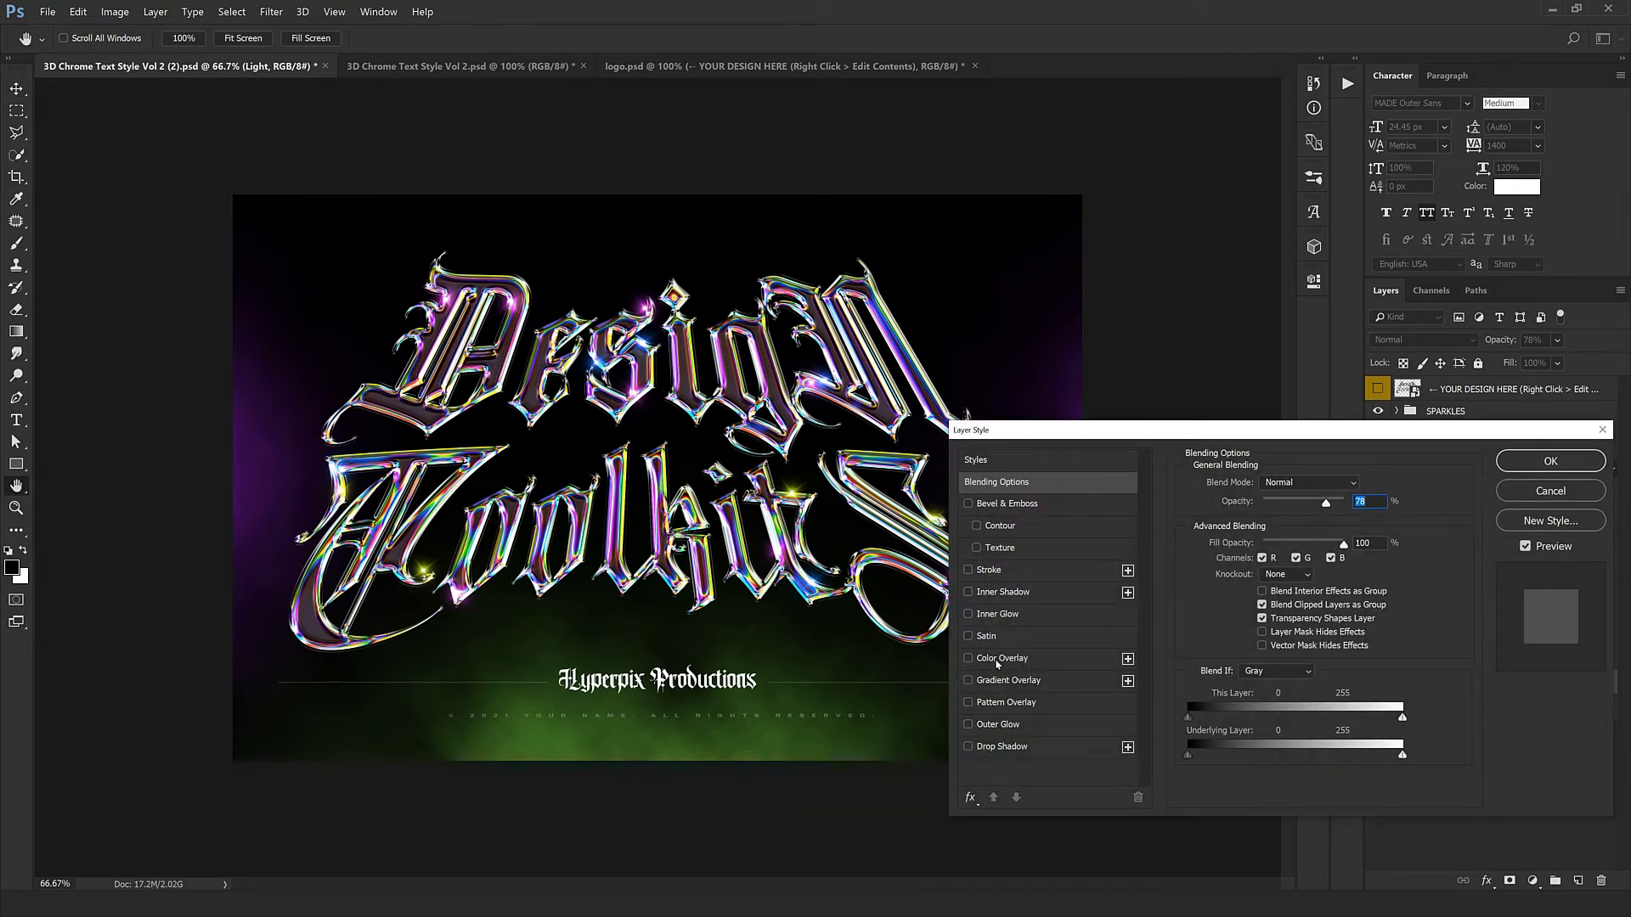
click(1004, 659)
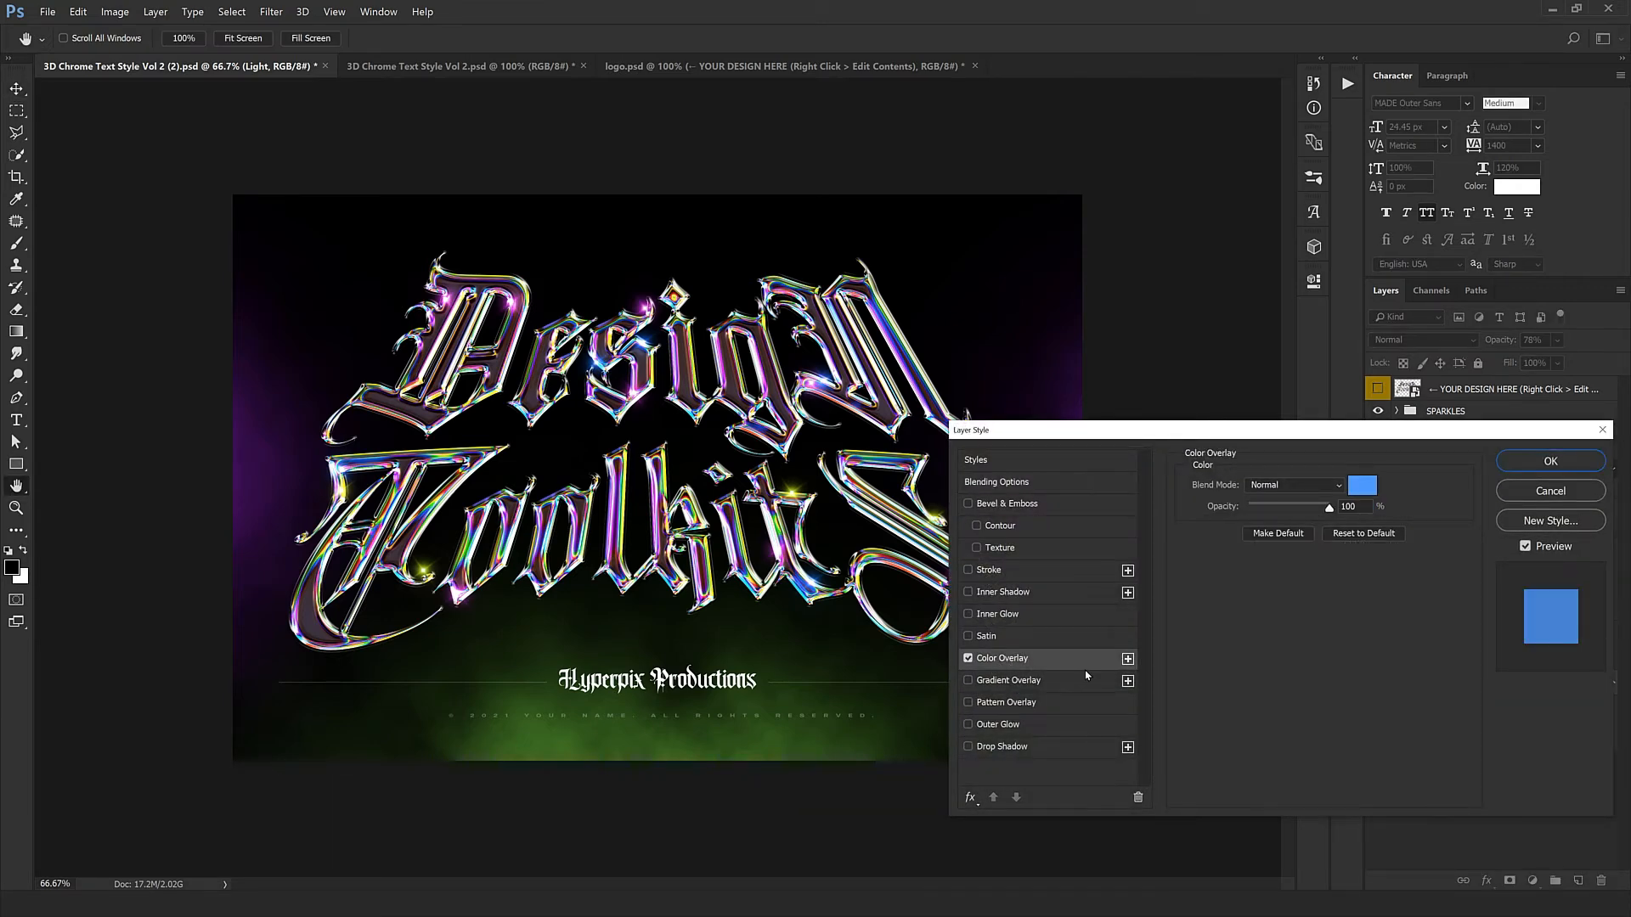
click(1367, 491)
drag(1354, 625, 1354, 603)
click(1266, 572)
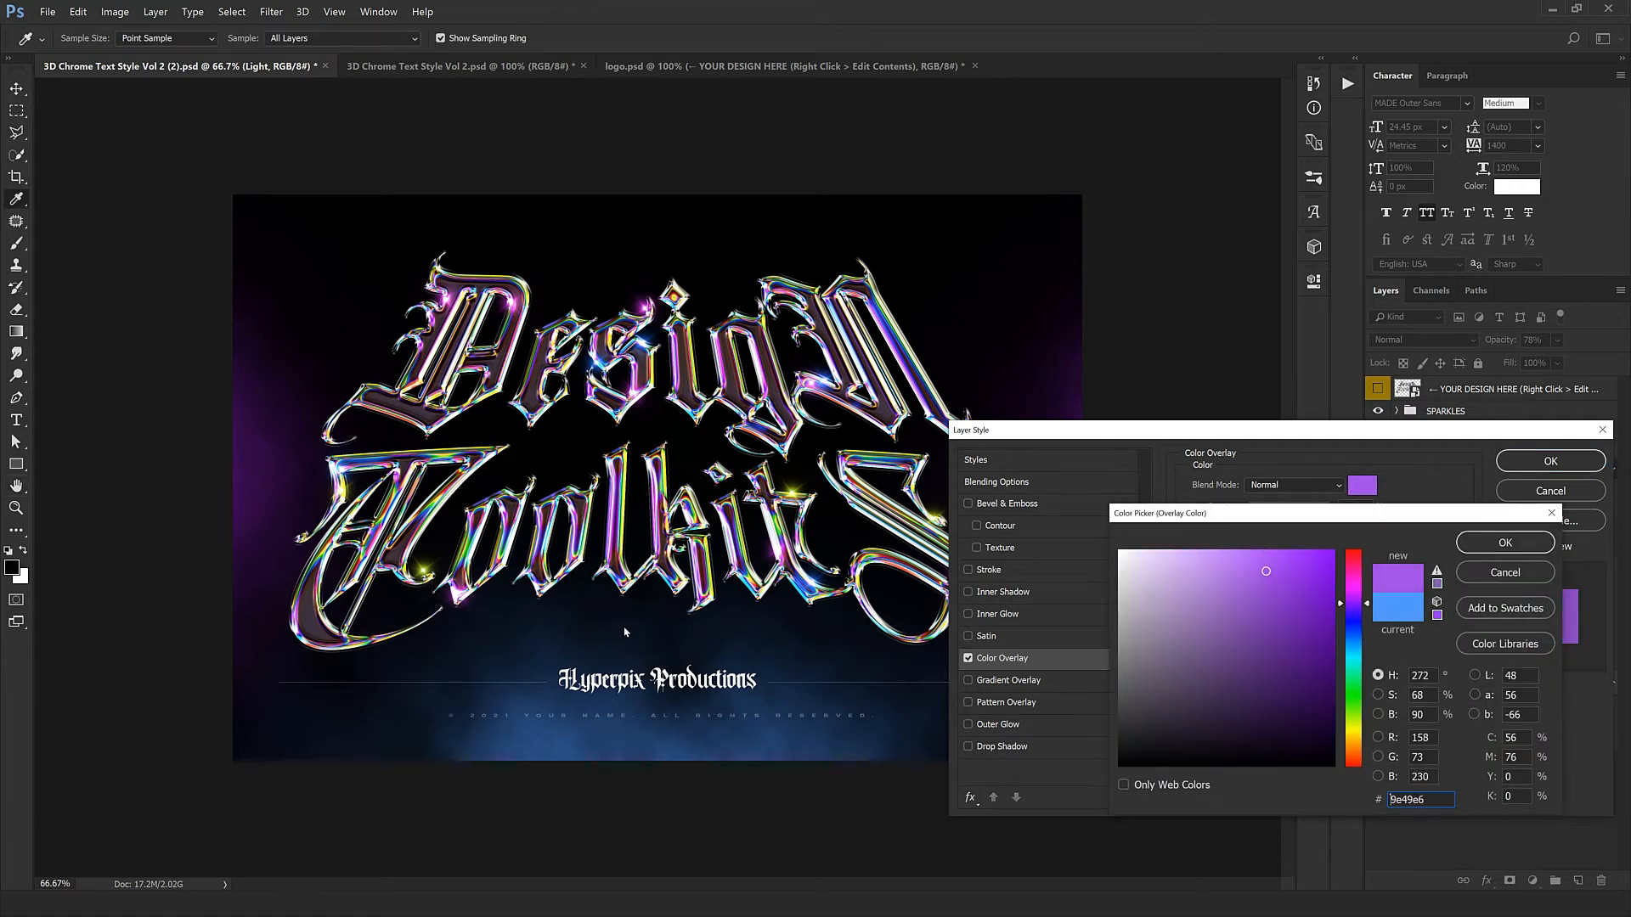
drag(1362, 658, 1359, 725)
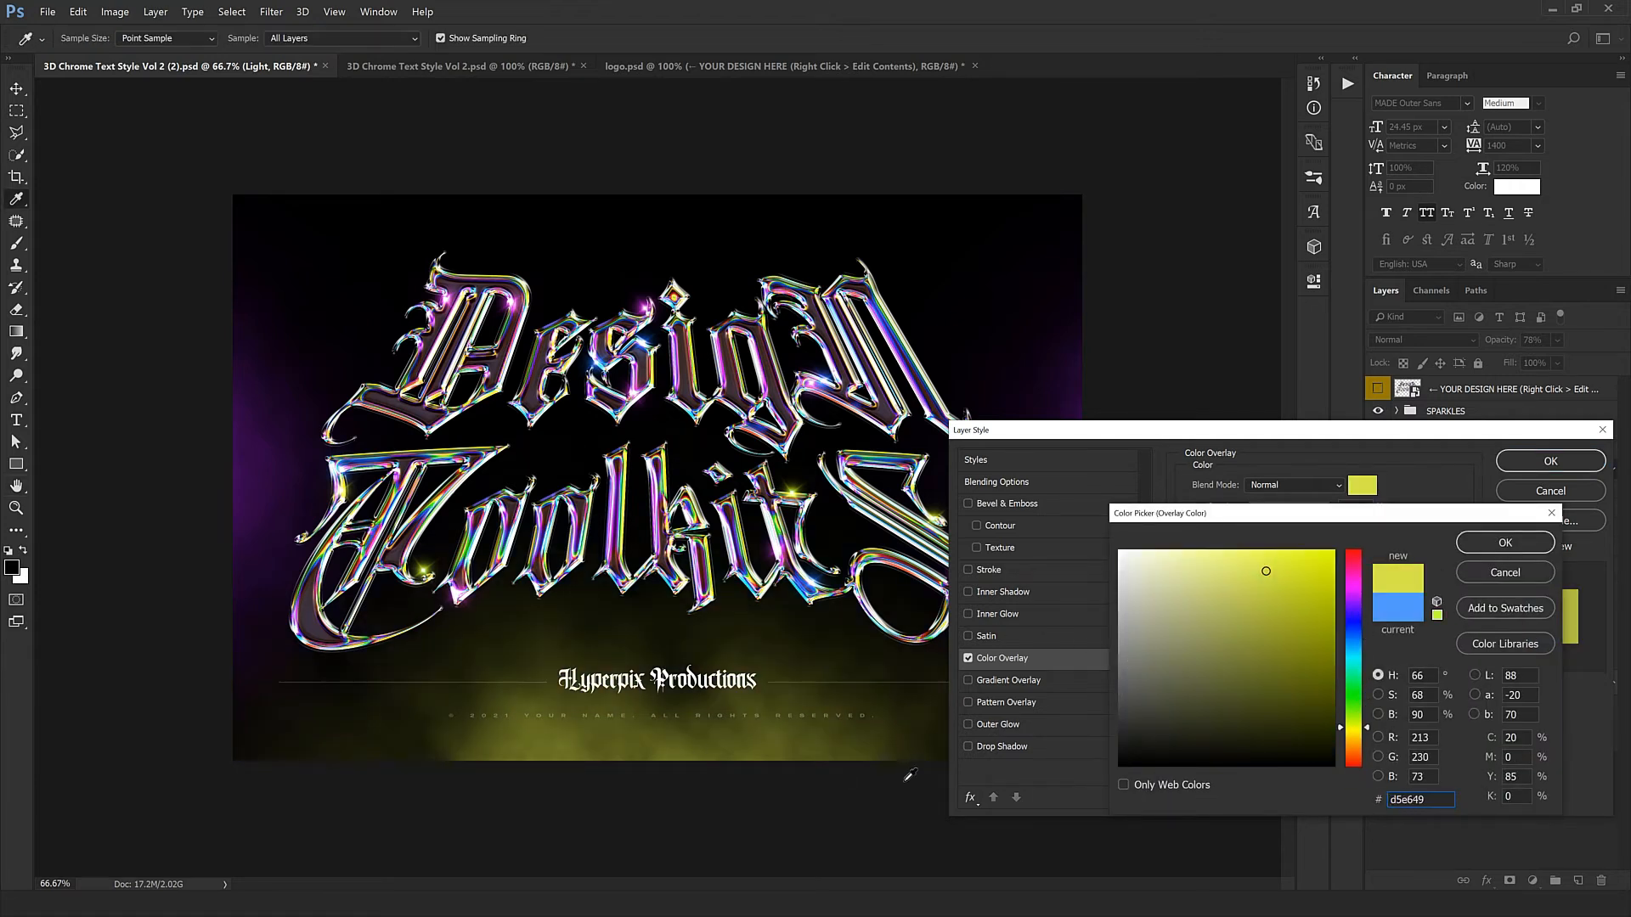
click(1505, 573)
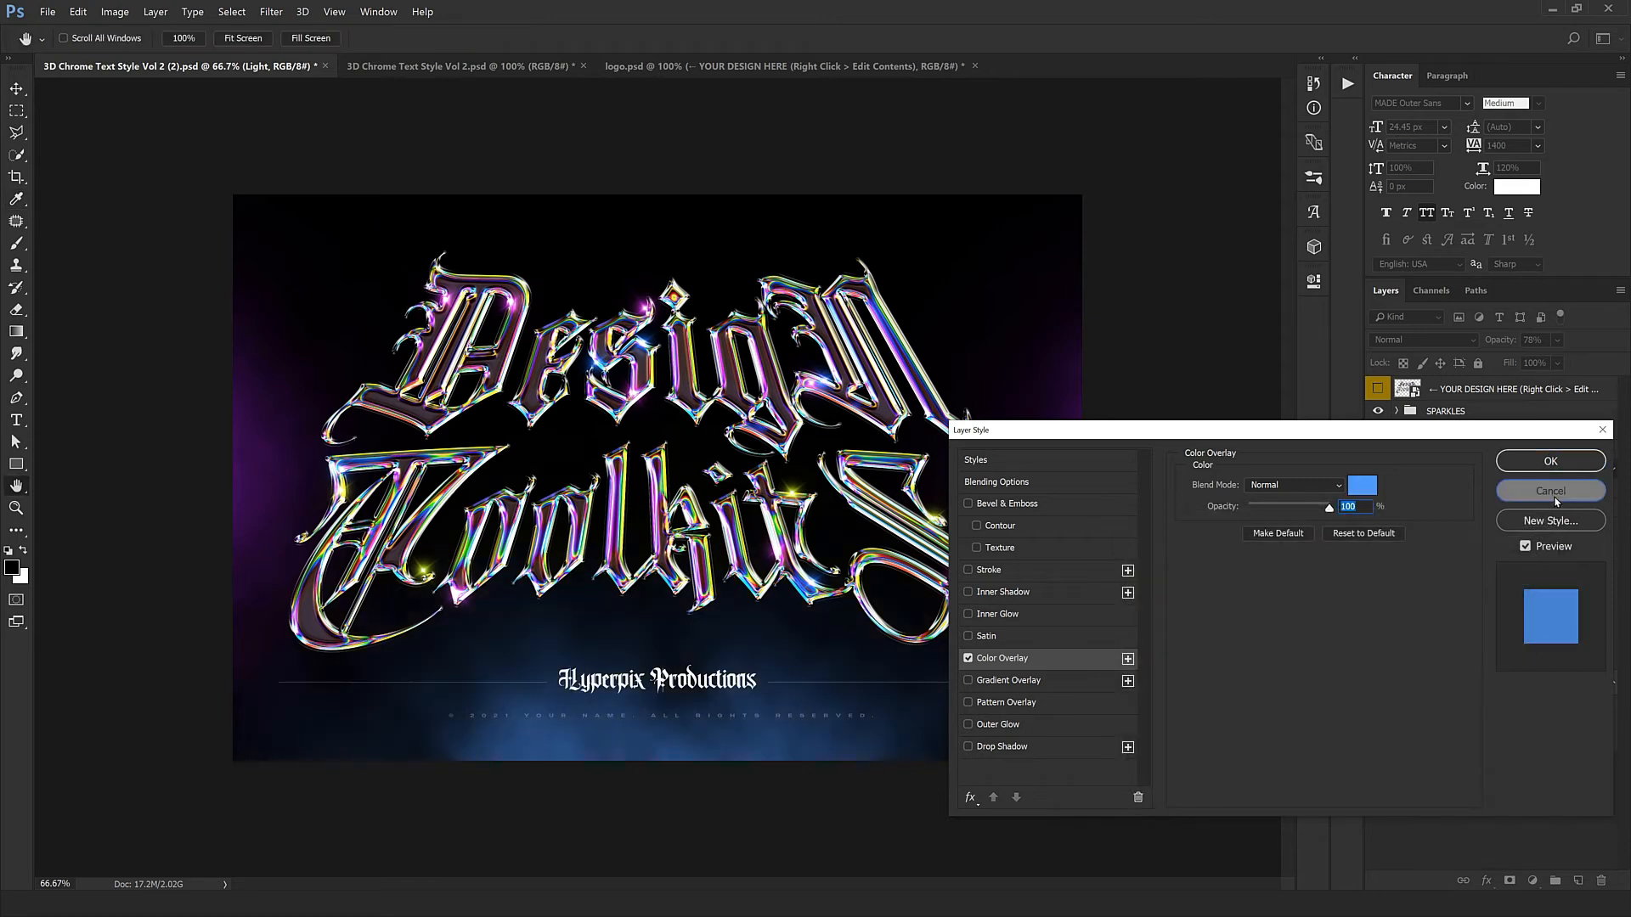
click(1550, 495)
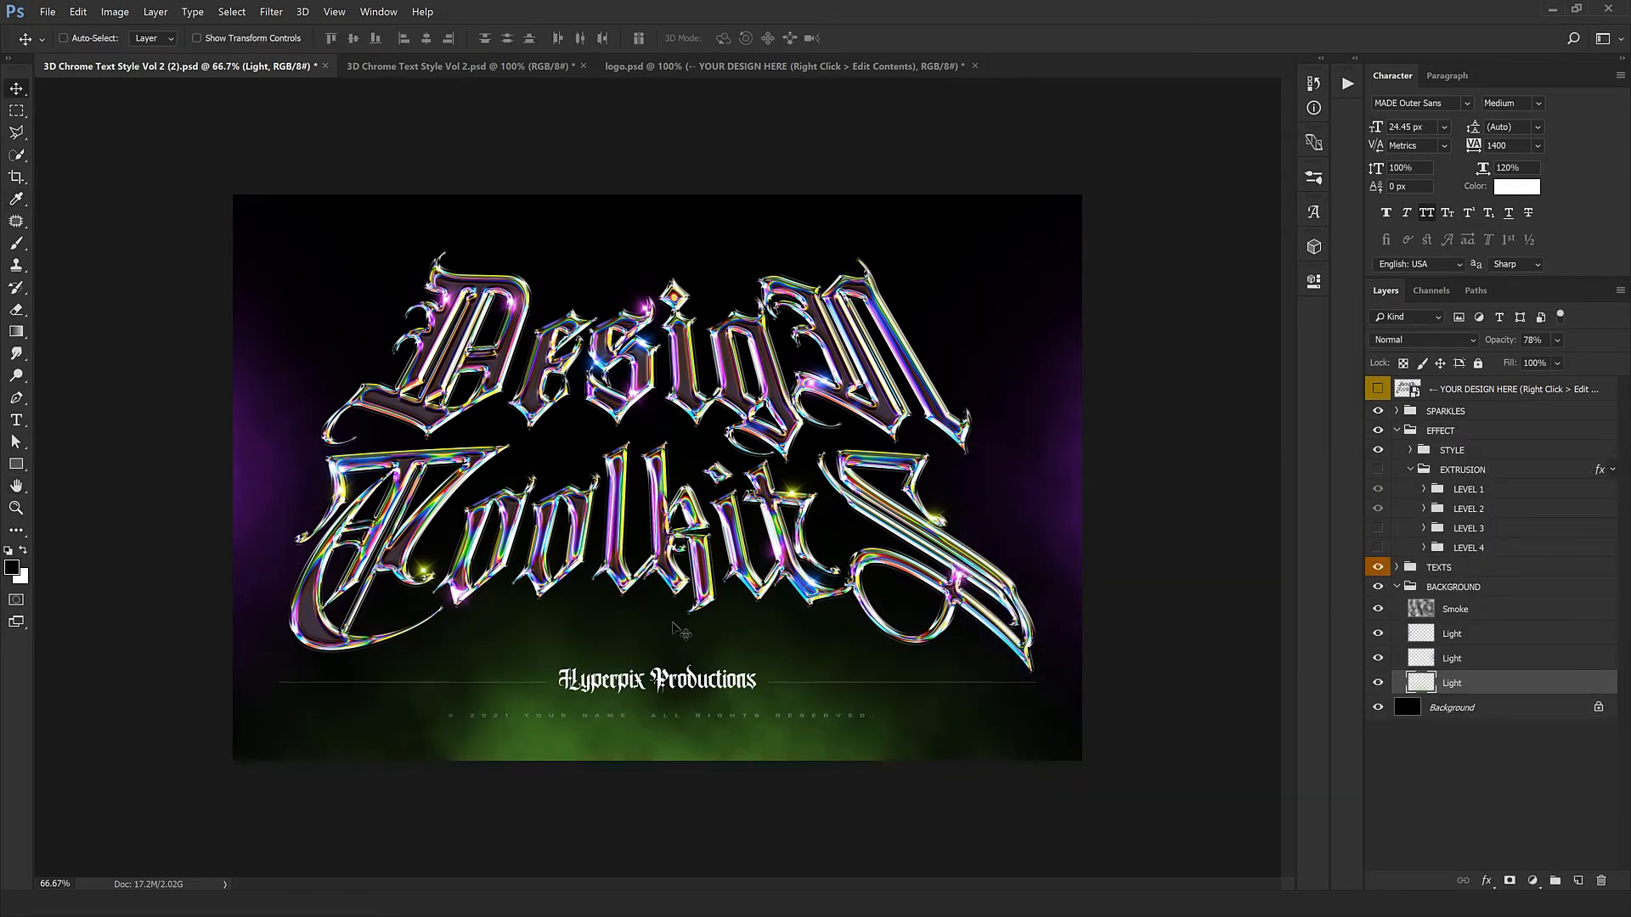
Collapse the BACKGROUND group and hide both it and the black Background layer.
key(ctrl+plus)
drag(651, 602, 640, 512)
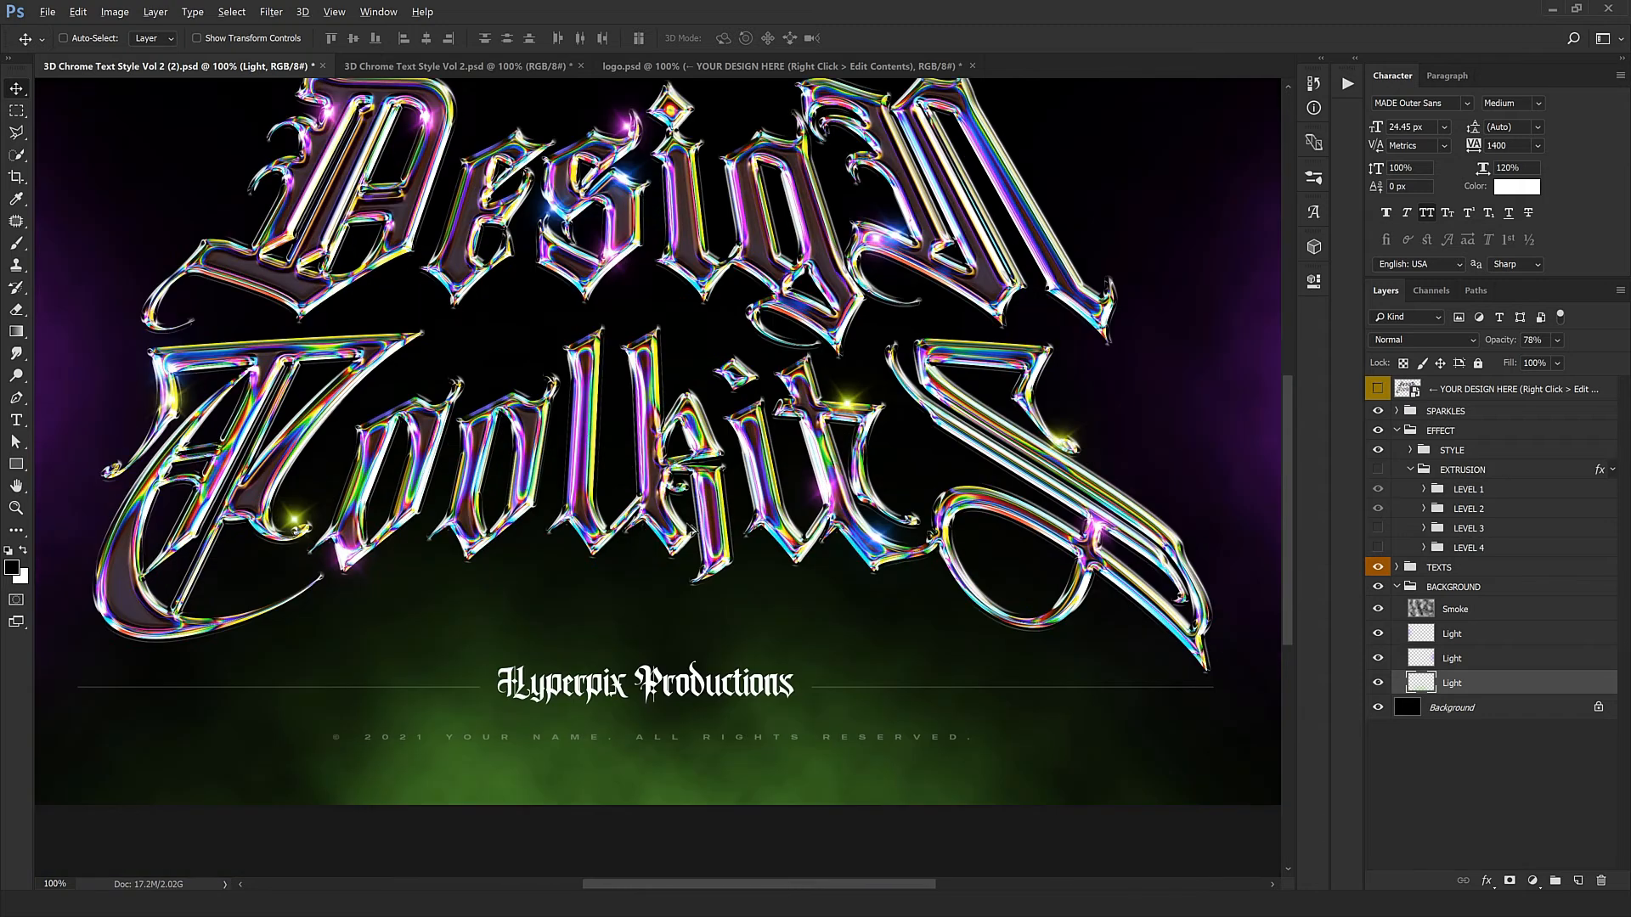
key(ctrl+minus)
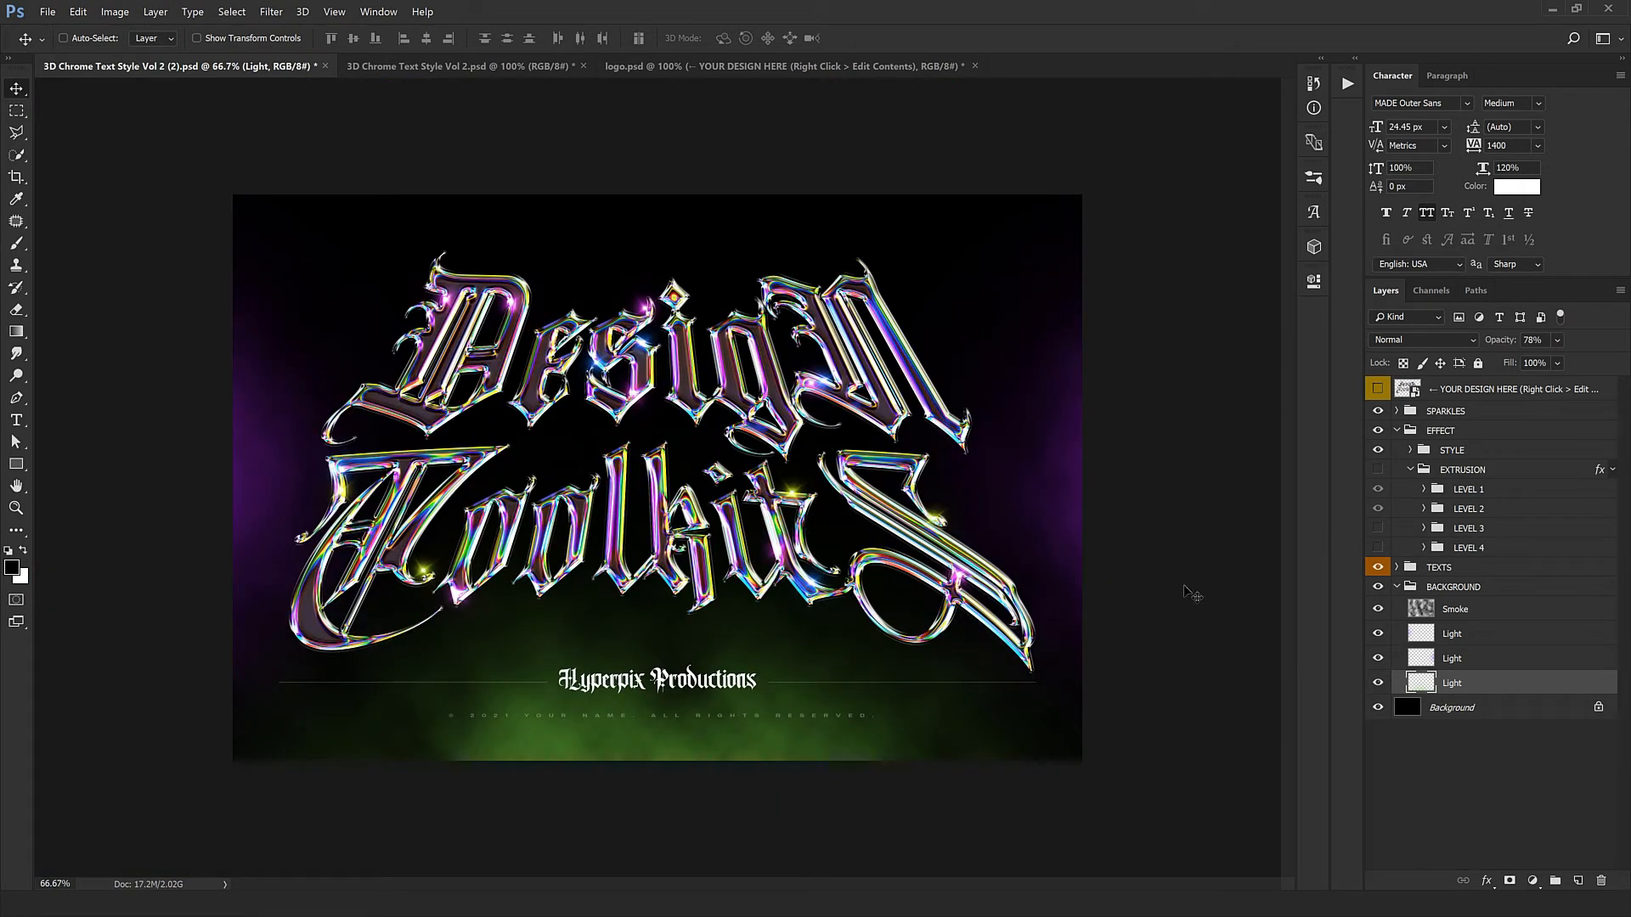
click(1393, 587)
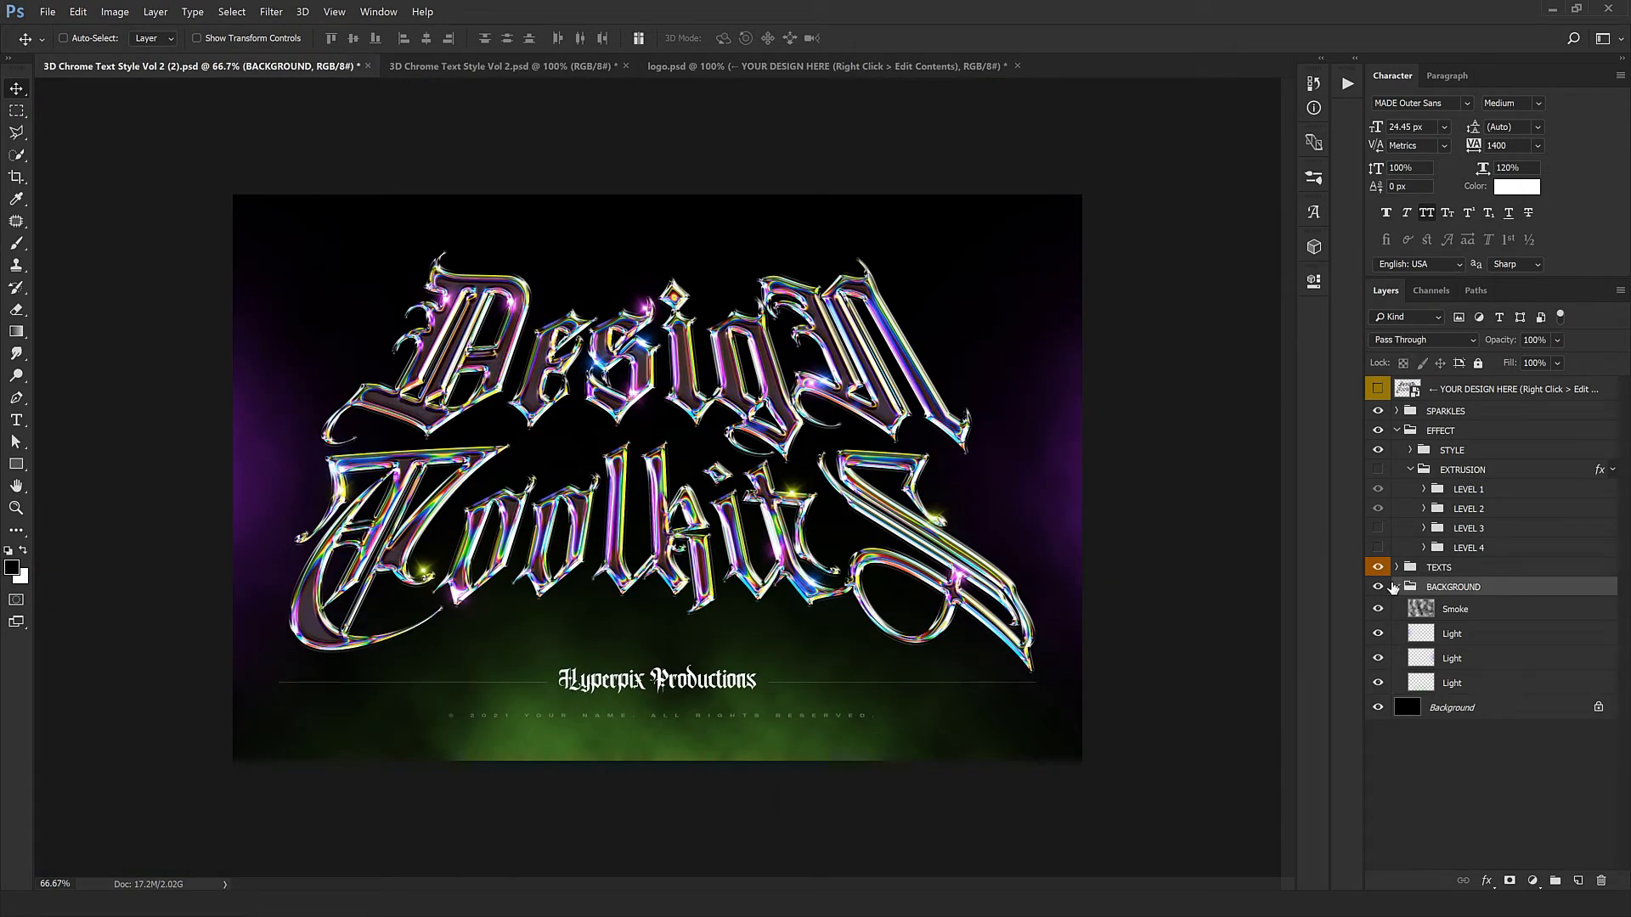
click(1397, 588)
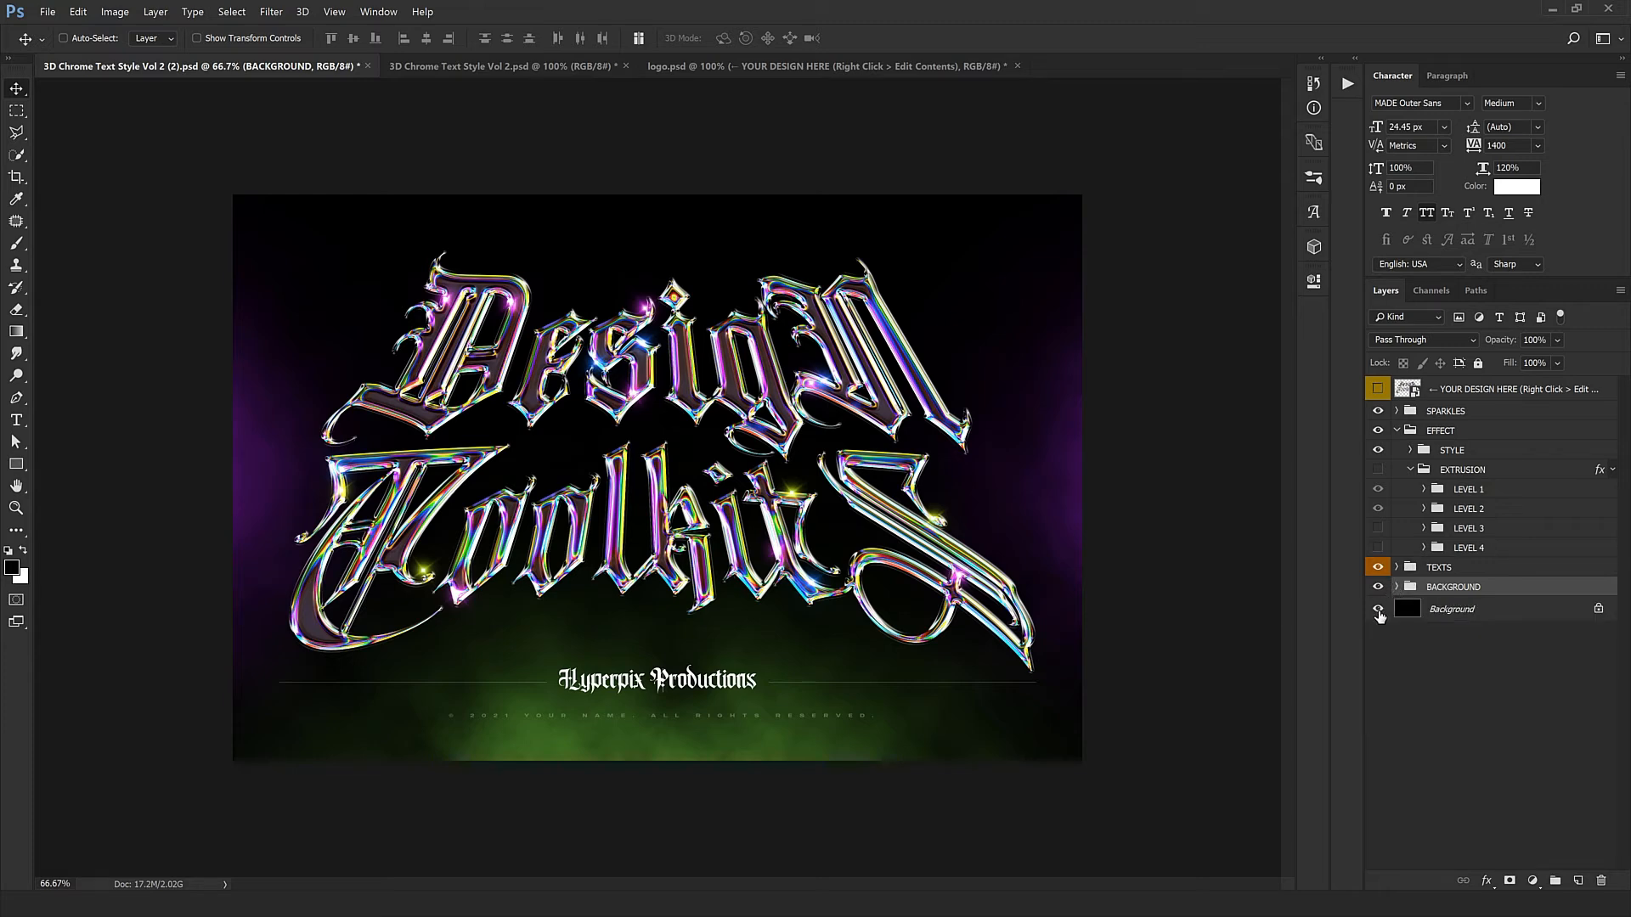
click(1378, 590)
click(1378, 608)
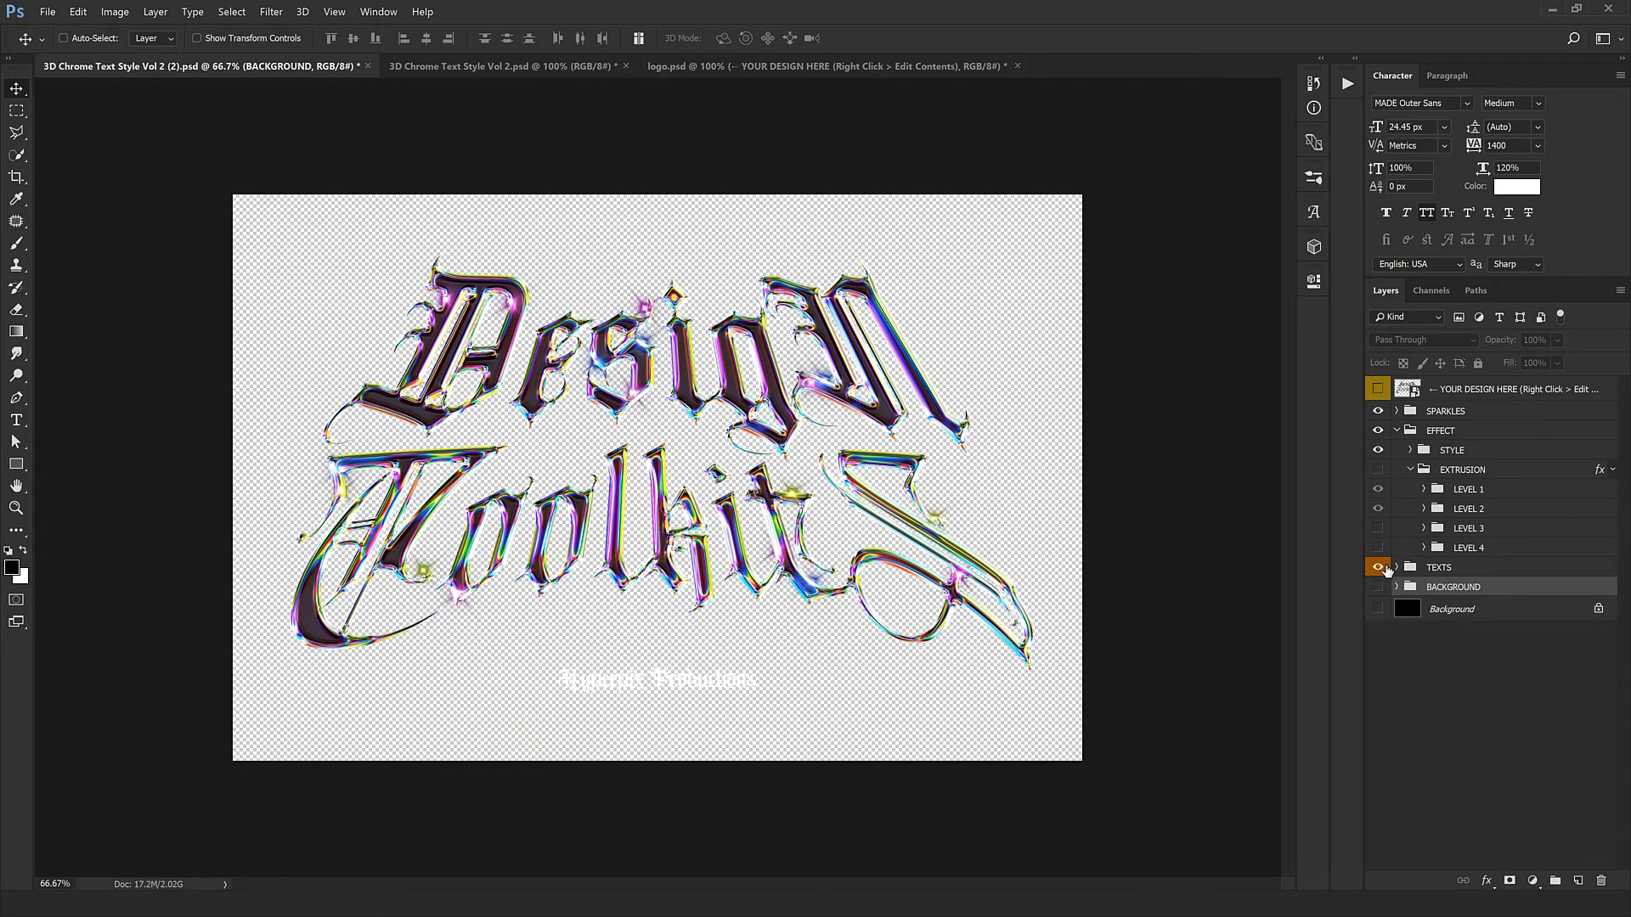
Hide the SPARKLES group and examine the flat chrome lettering on transparency up close.
click(1377, 411)
key(ctrl+plus)
key(ctrl+plus)
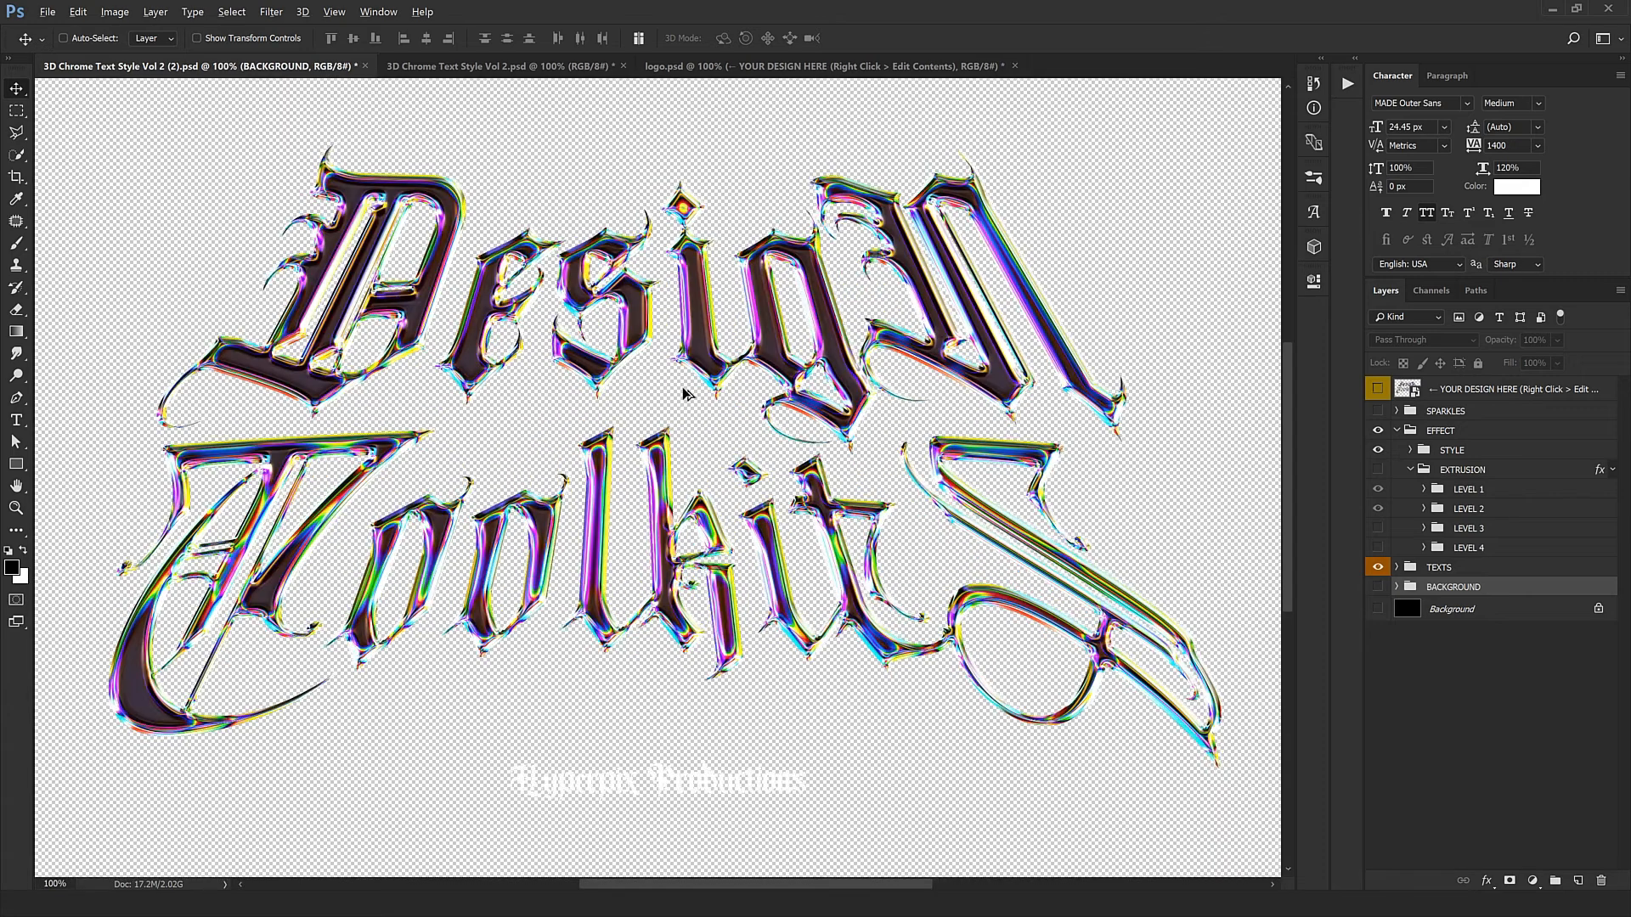
drag(677, 327, 707, 659)
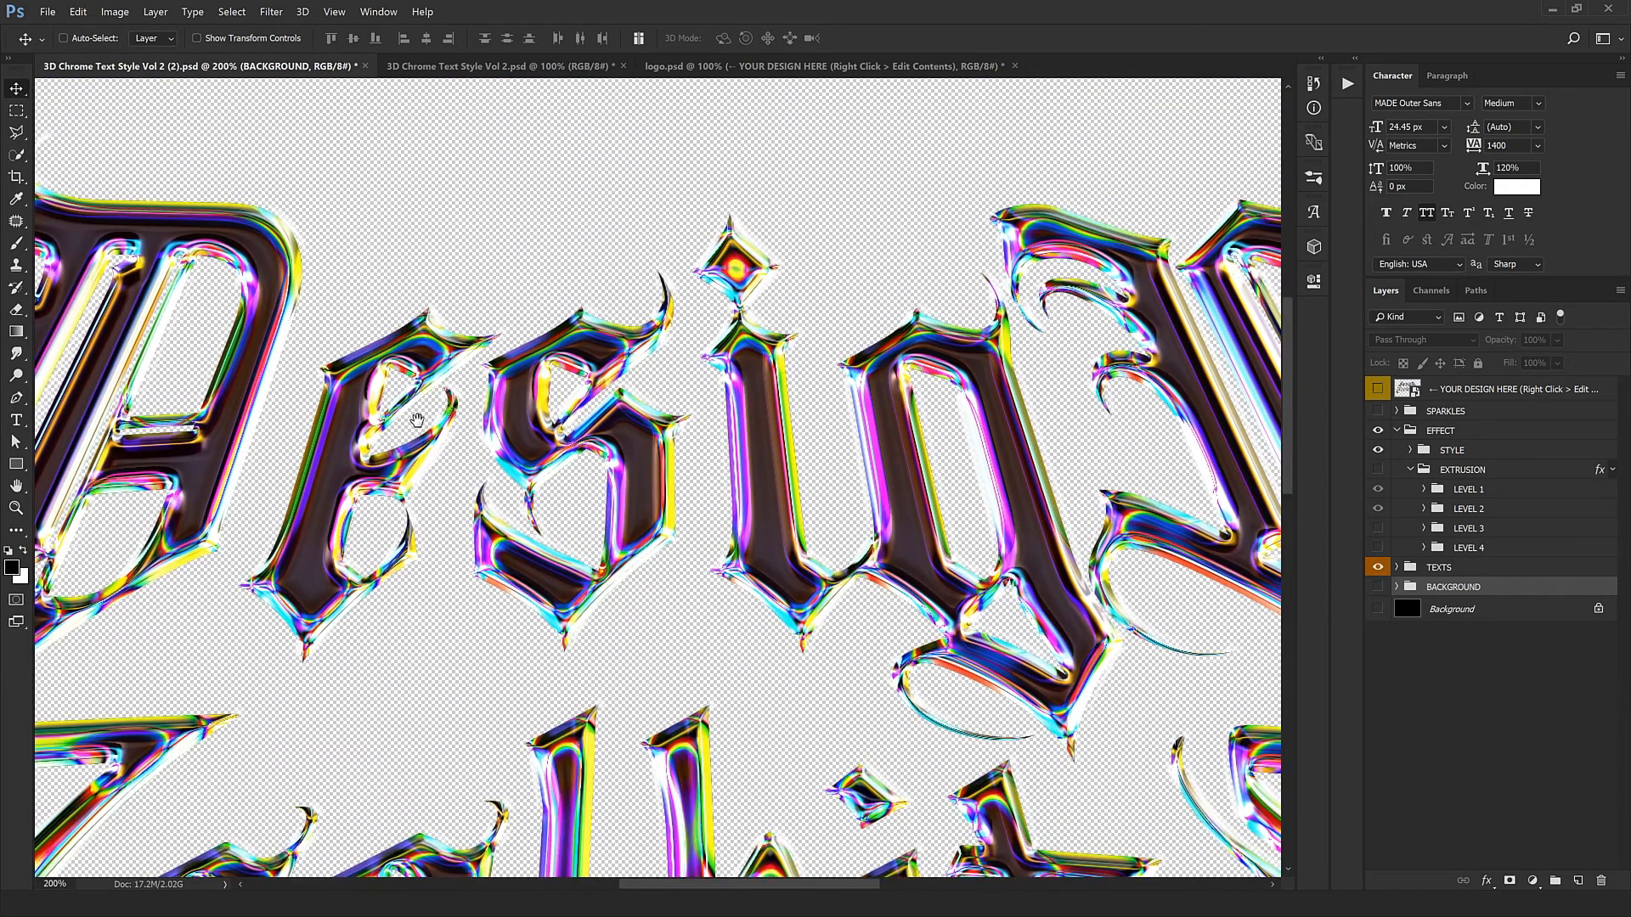
drag(416, 420, 697, 348)
drag(539, 677, 538, 473)
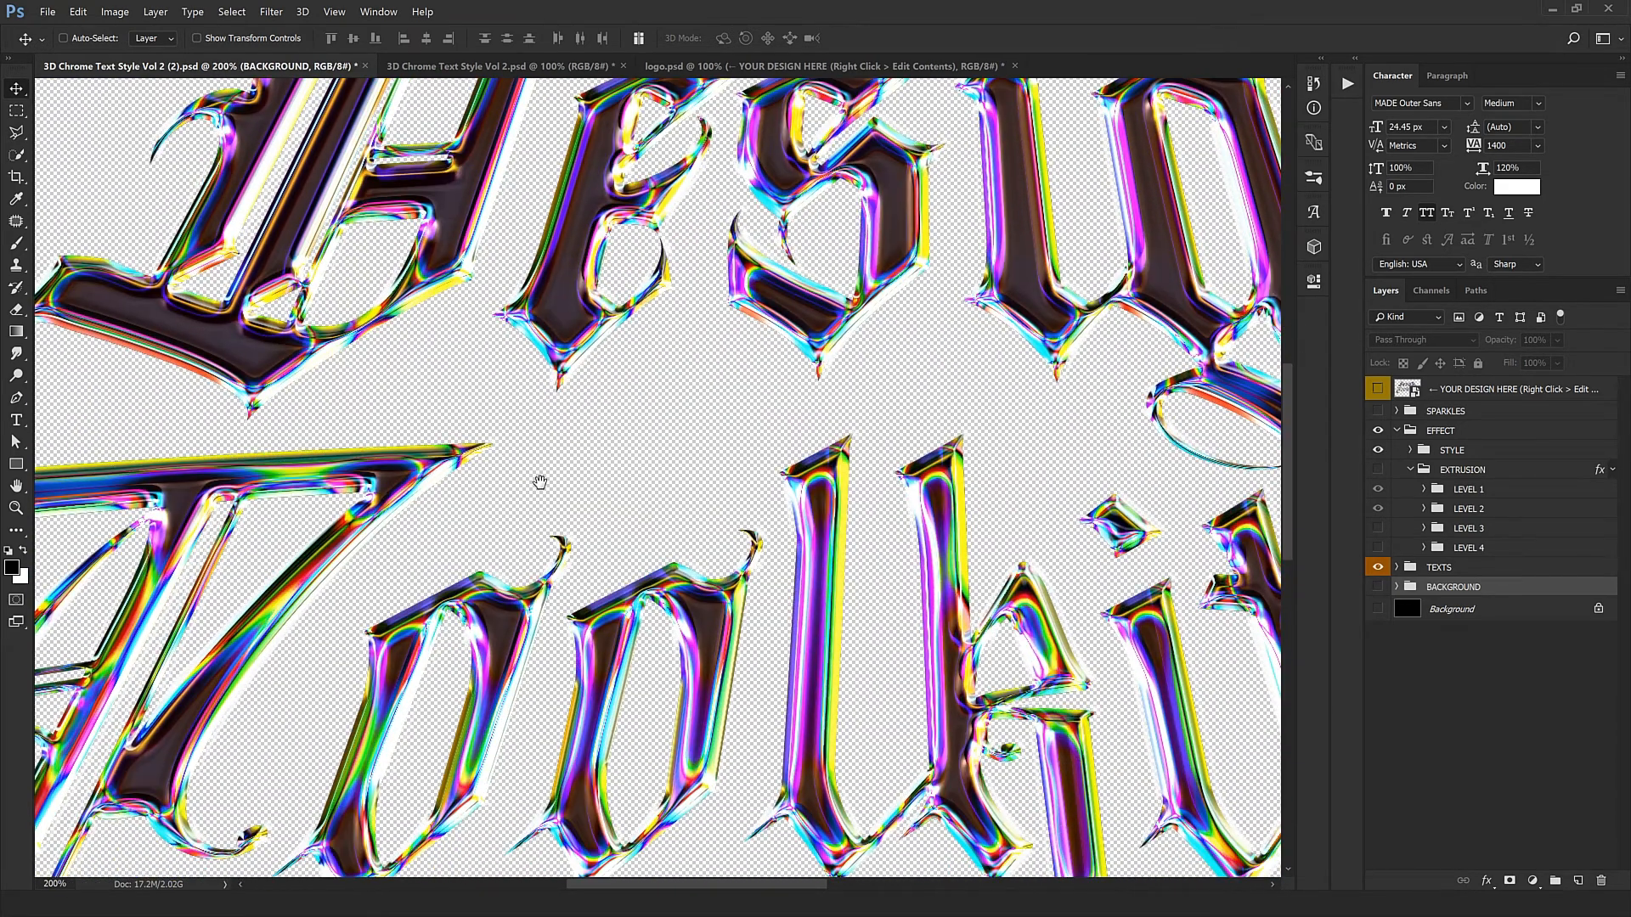
Show the EXTRUSION group with LEVEL 3 and LEVEL 4 turned on, and inspect the extruded lettering up close.
click(1401, 474)
click(1378, 469)
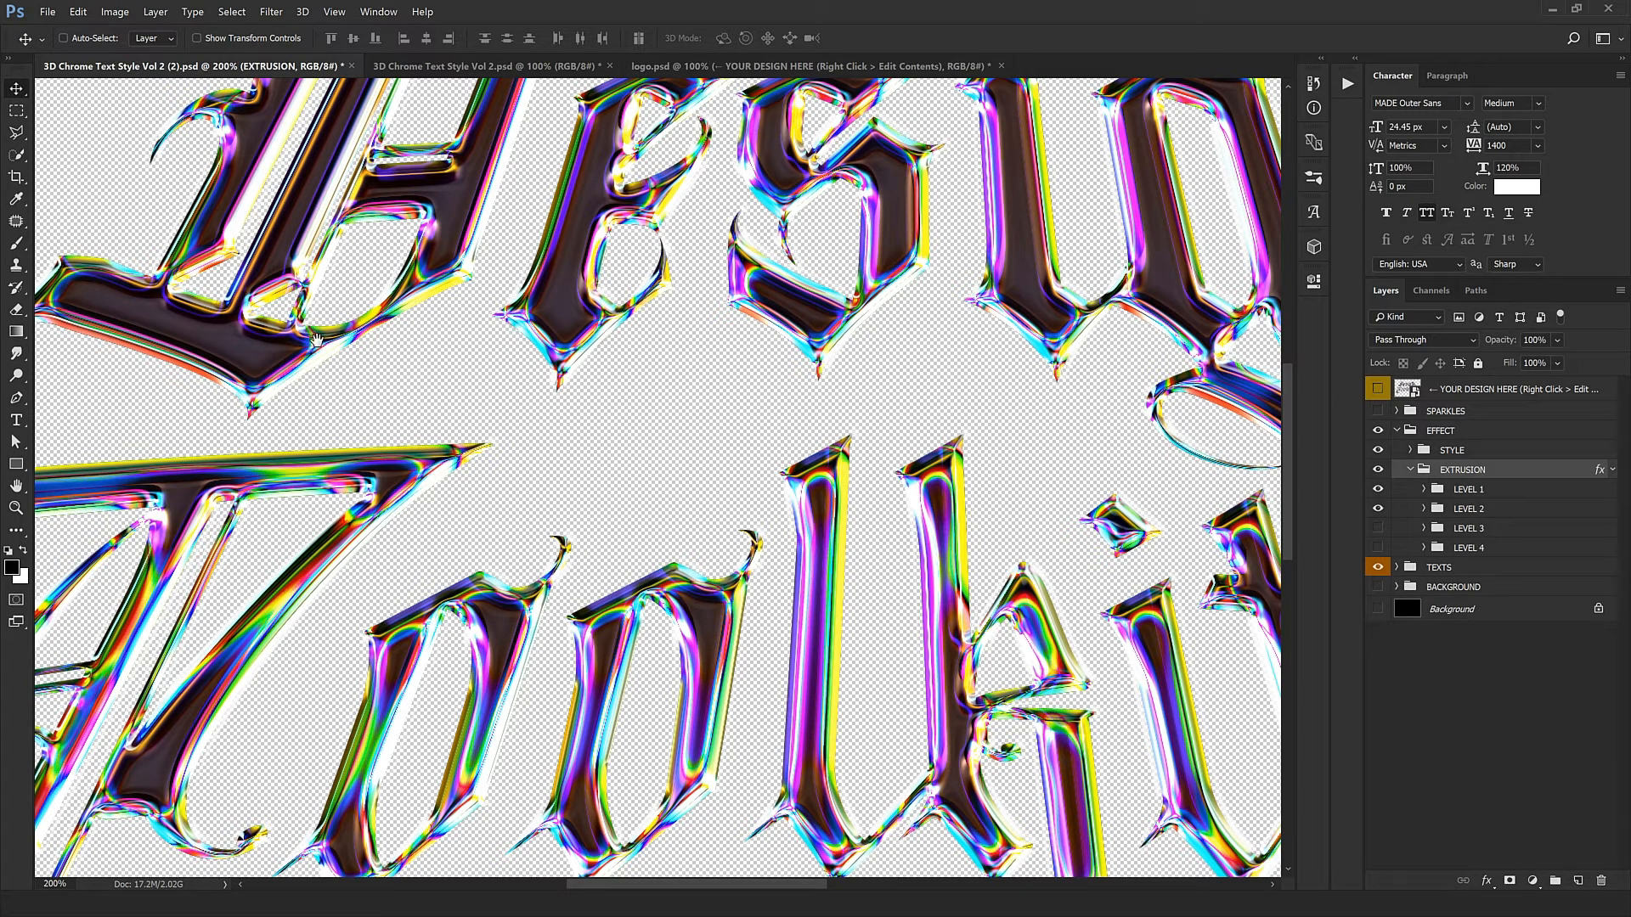
drag(327, 338, 703, 373)
drag(561, 641, 293, 371)
drag(1100, 425, 819, 214)
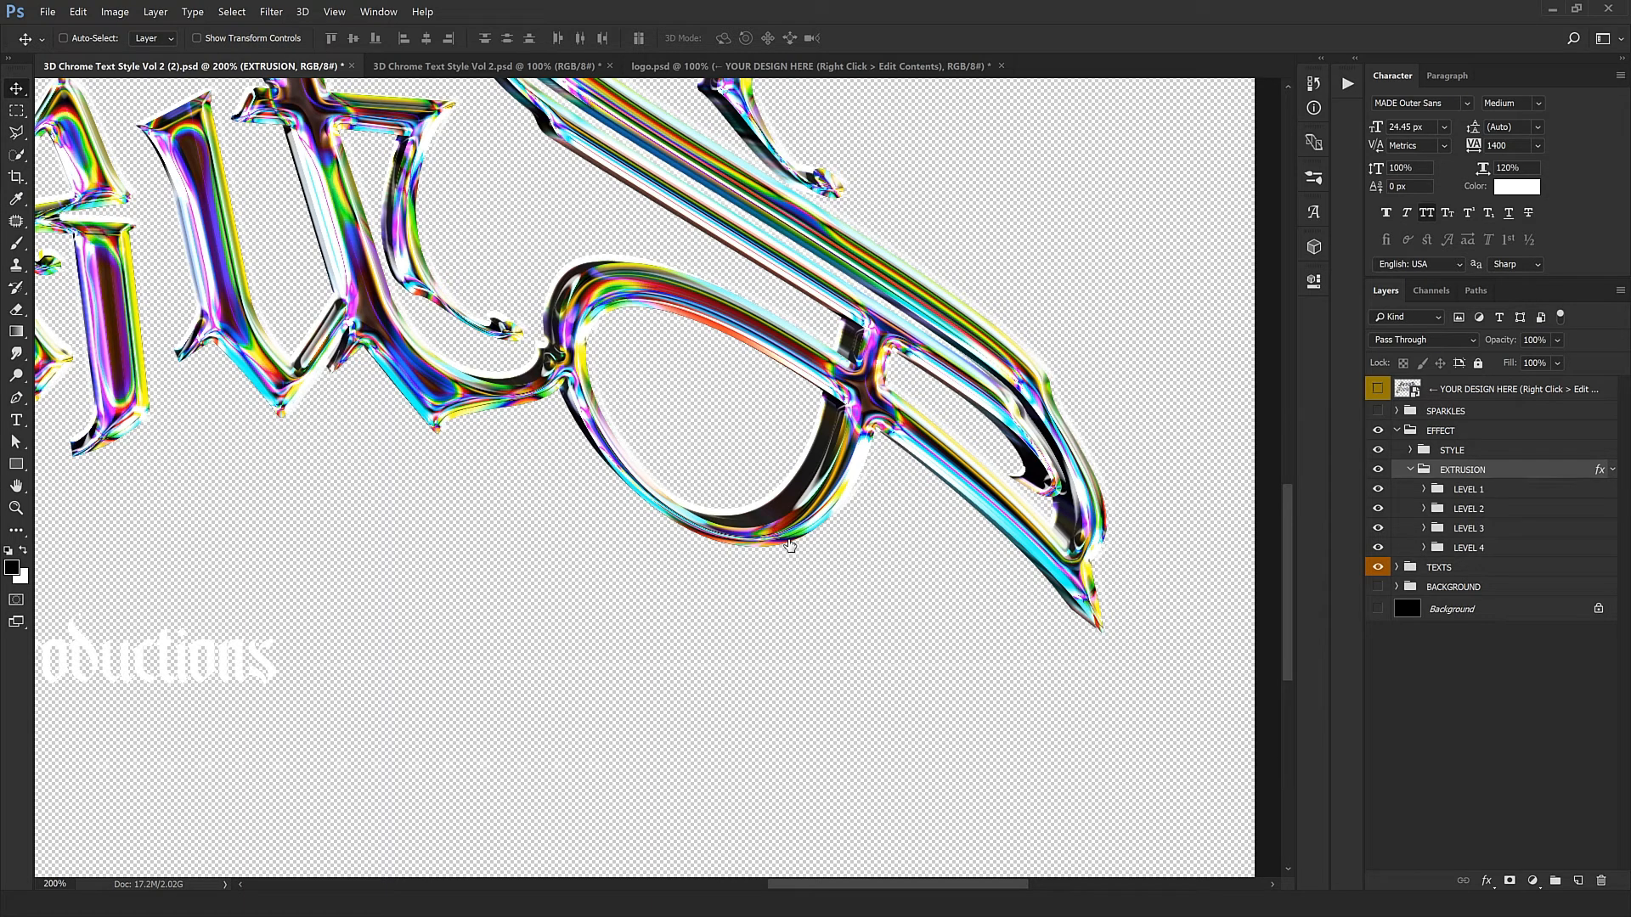
drag(738, 507, 928, 781)
Turn the black Background layer and the BACKGROUND and SPARKLES groups back on.
key(ctrl+0)
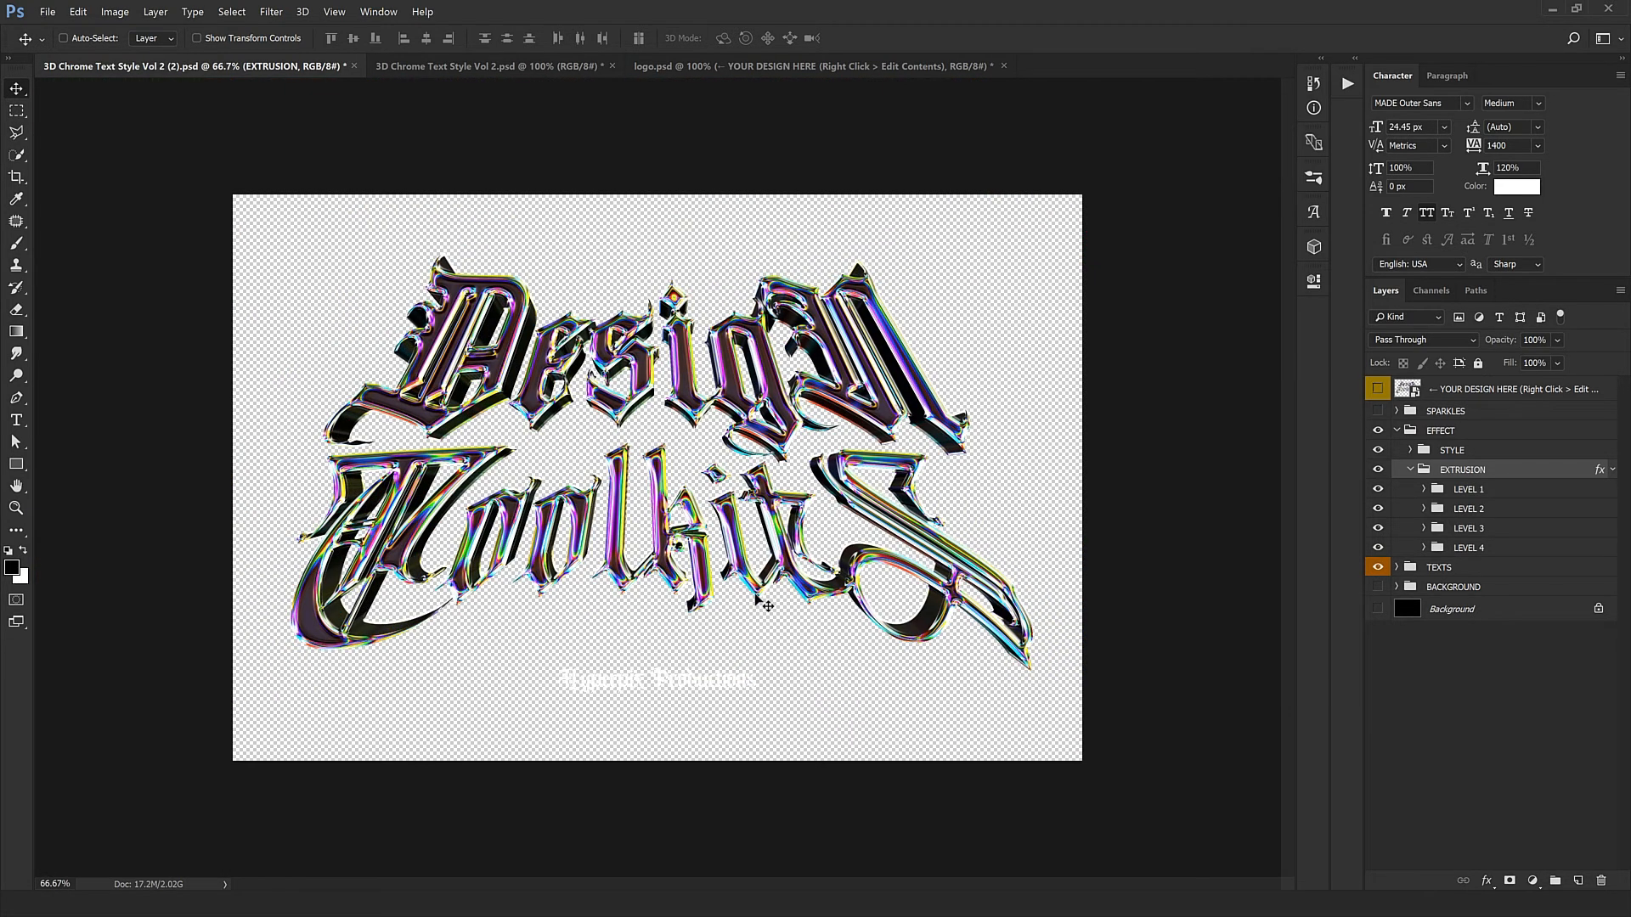
key(ctrl+1)
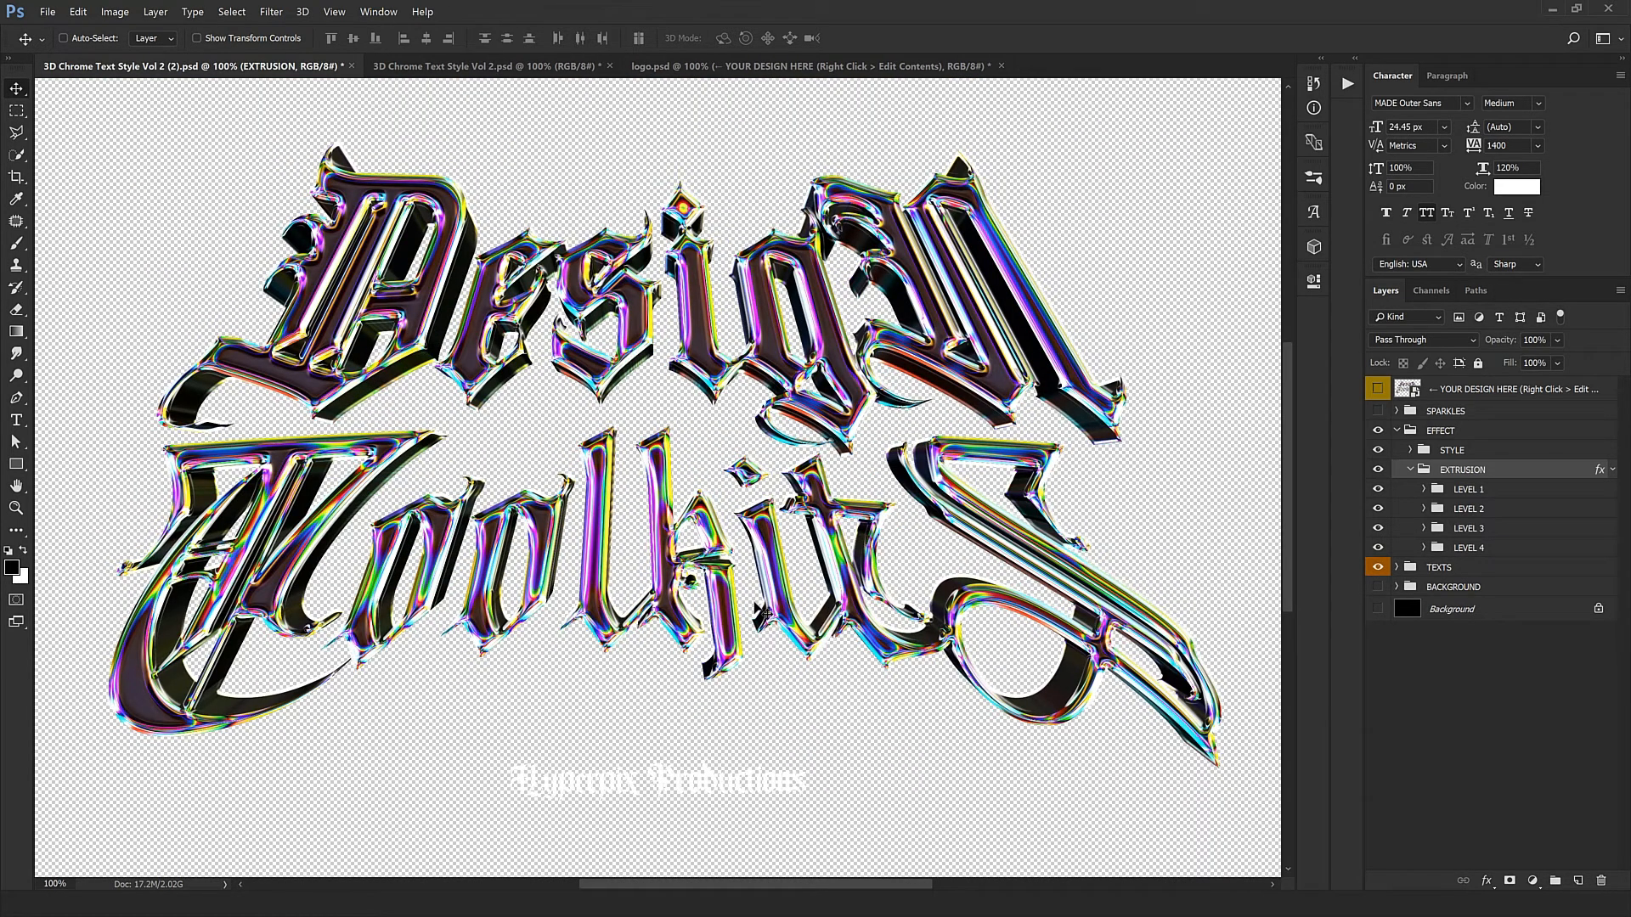
drag(1377, 611, 1378, 388)
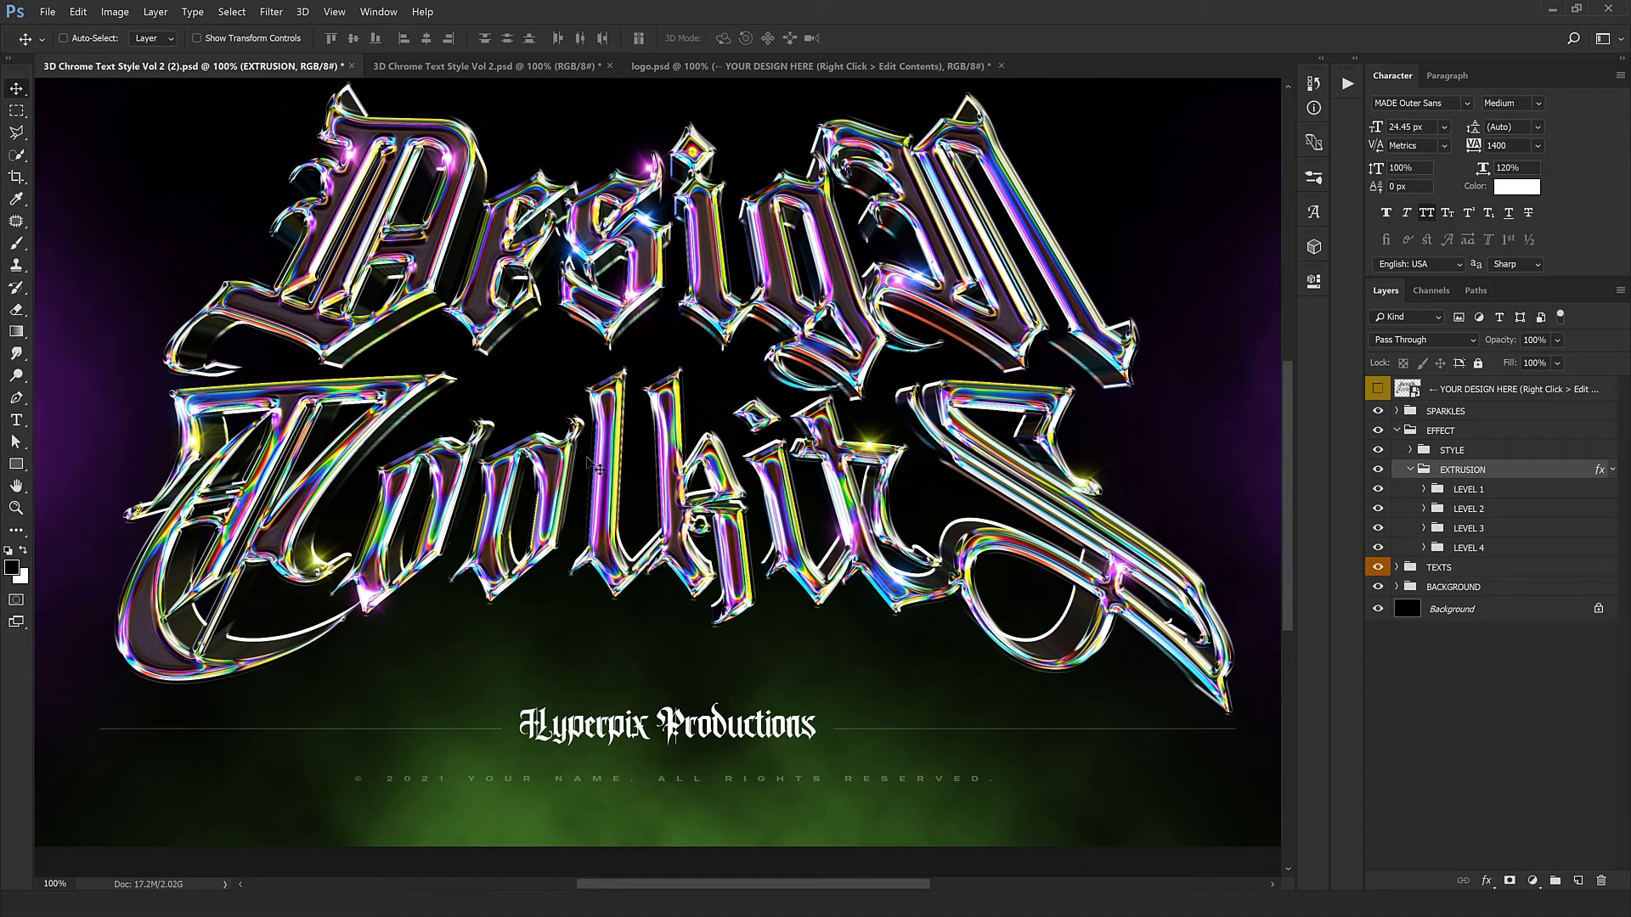
key(ctrl+minus)
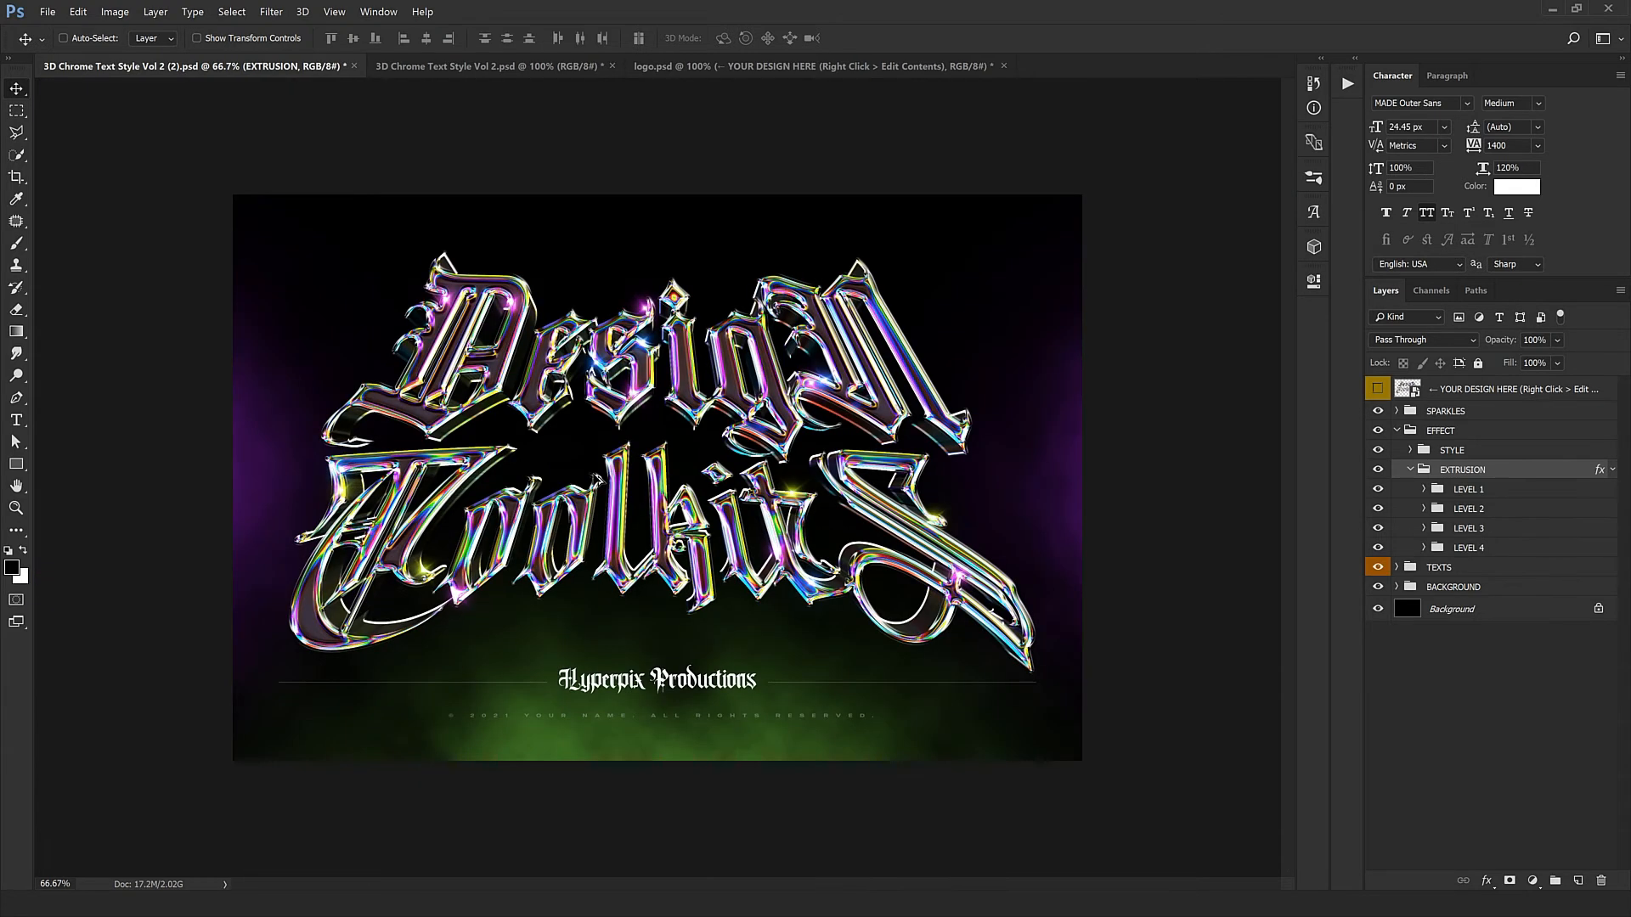
Open the contents of the YOUR DESIGN HERE smart object and of the design smart object nested inside it.
click(1406, 389)
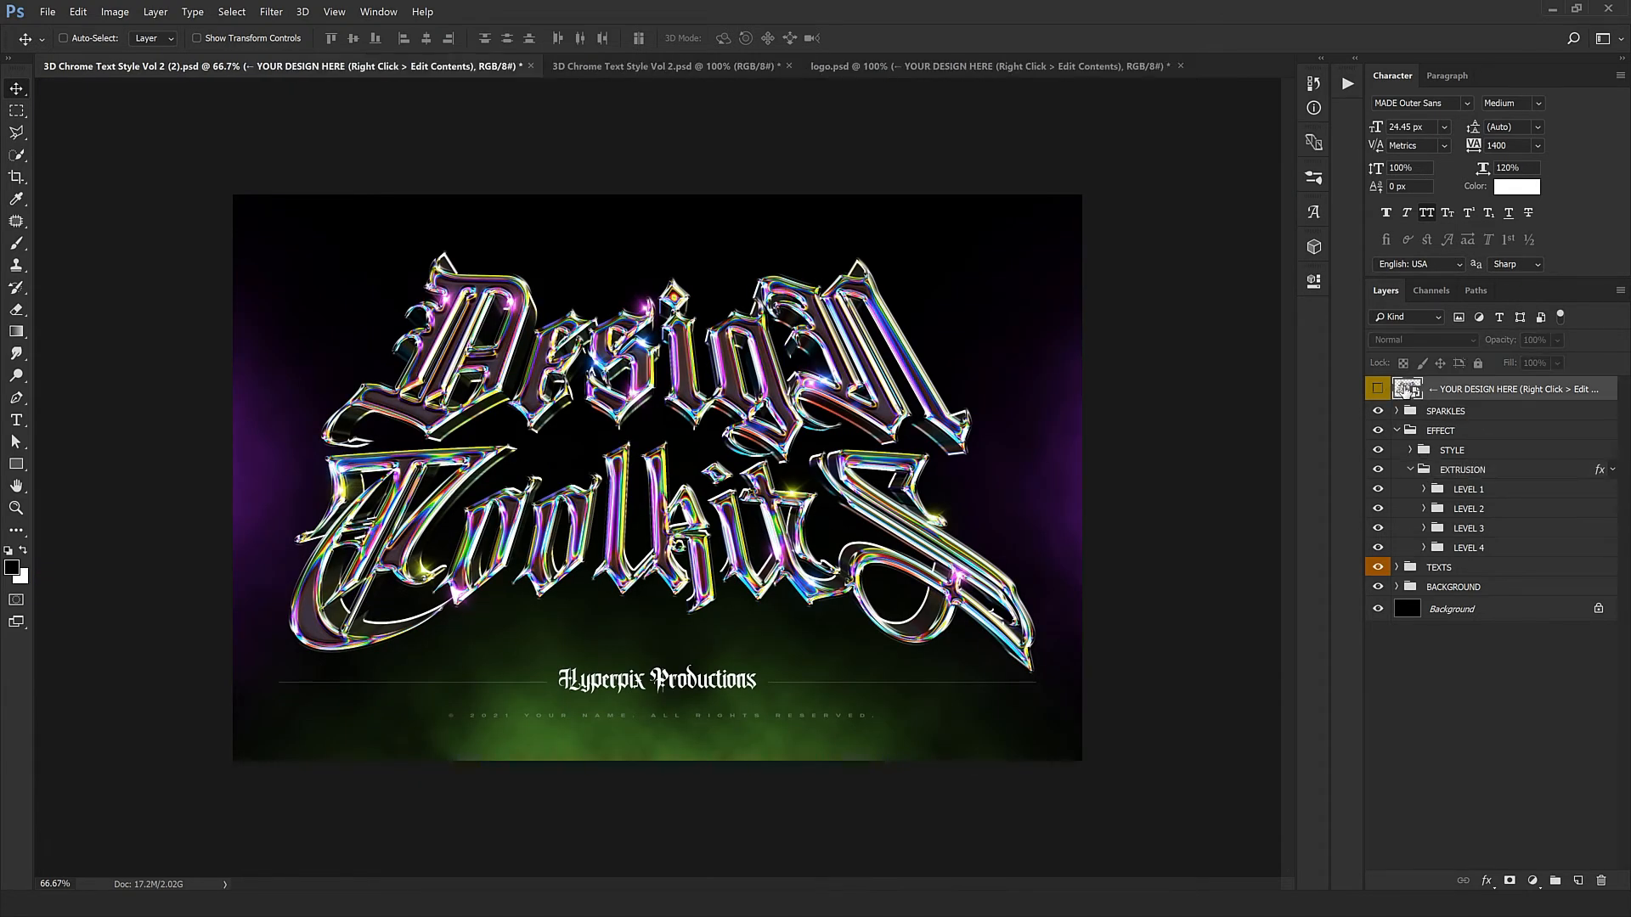
double_click(1406, 389)
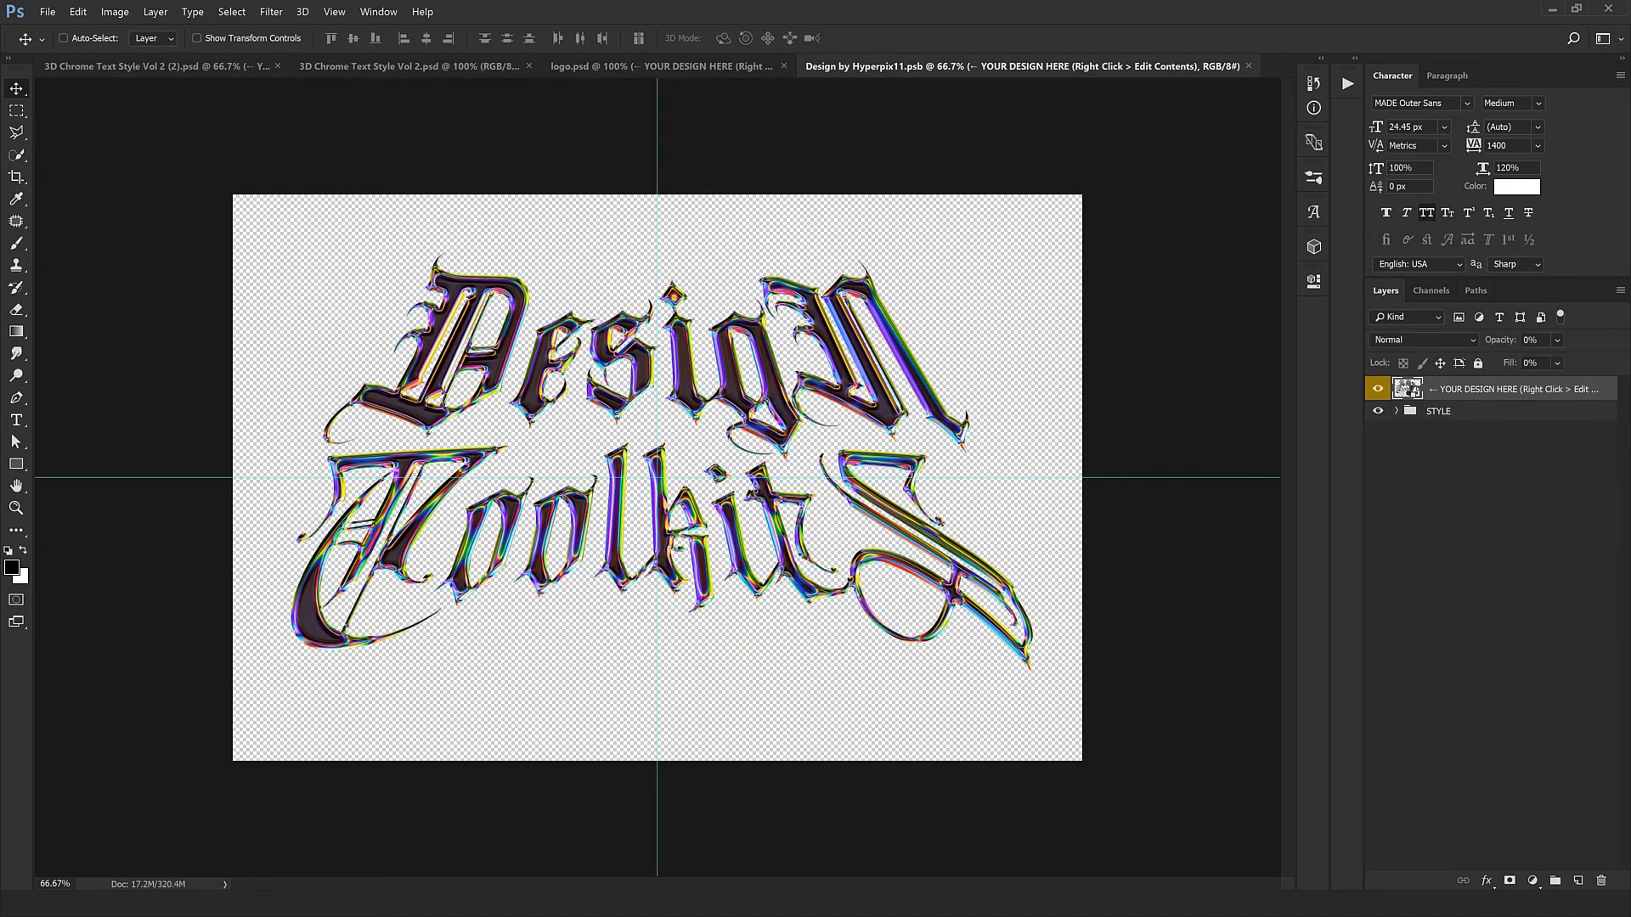
double_click(1406, 391)
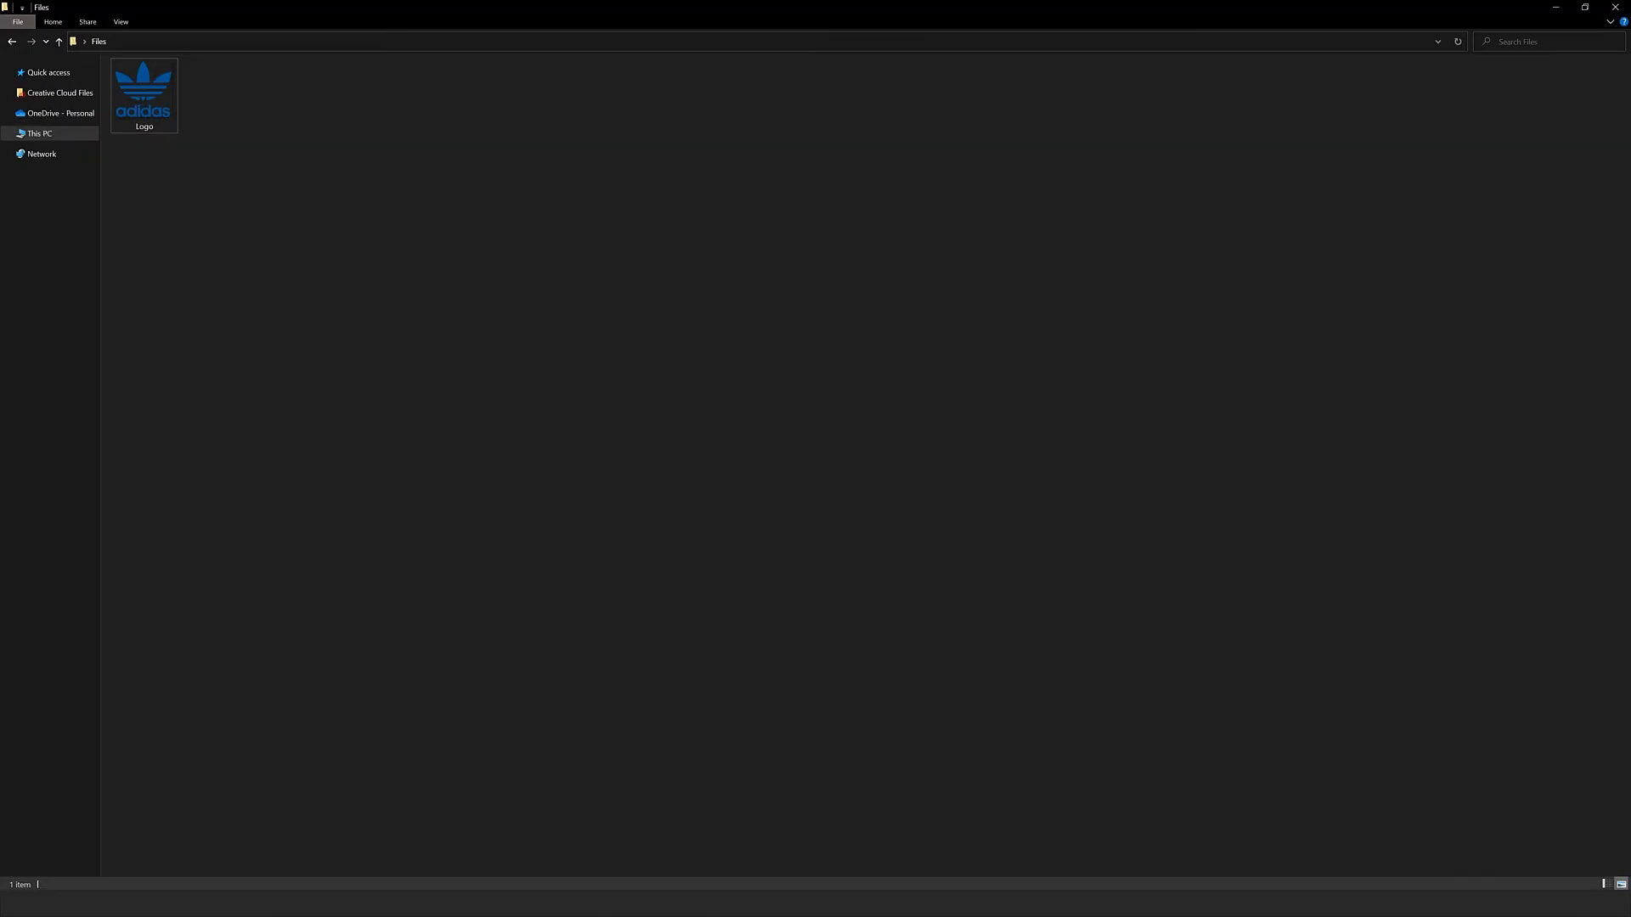
Bring the Logo image from the Files folder into the design contents, and position it over the lettering, centred on the vertical guide.
drag(150, 110, 809, 328)
key(ctrl+t)
drag(681, 219, 710, 271)
key(Return)
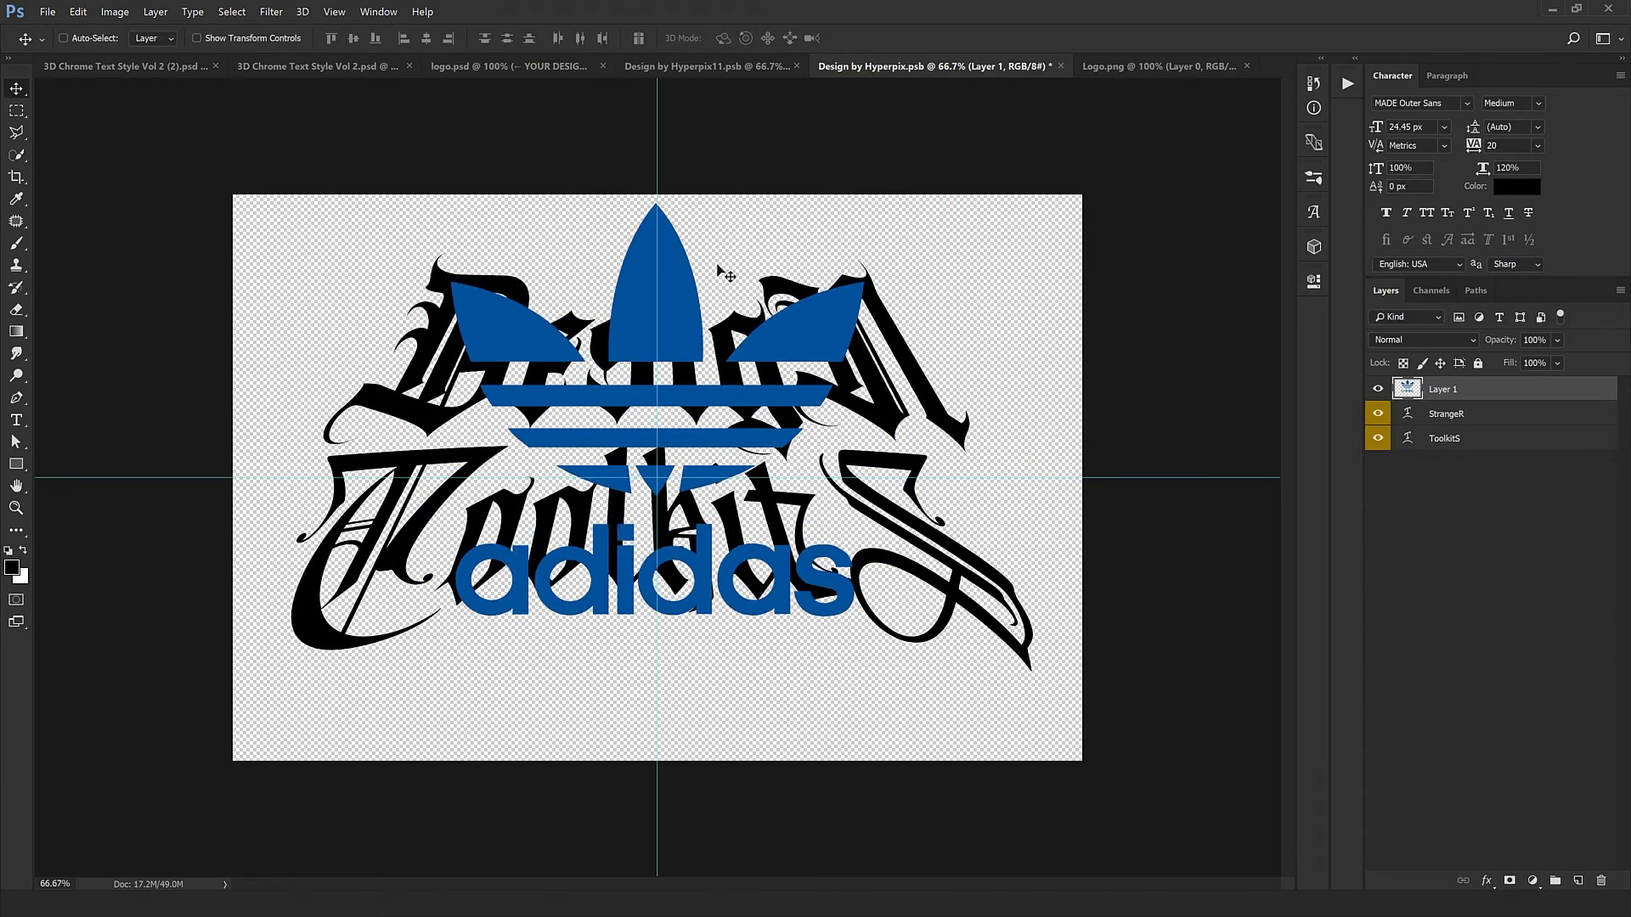
key(Down)
key(Right)
key(Right)
key(Right)
Delete the StrangeR and ToolkitS text layers from the design contents, leaving only the logo layer.
click(1493, 414)
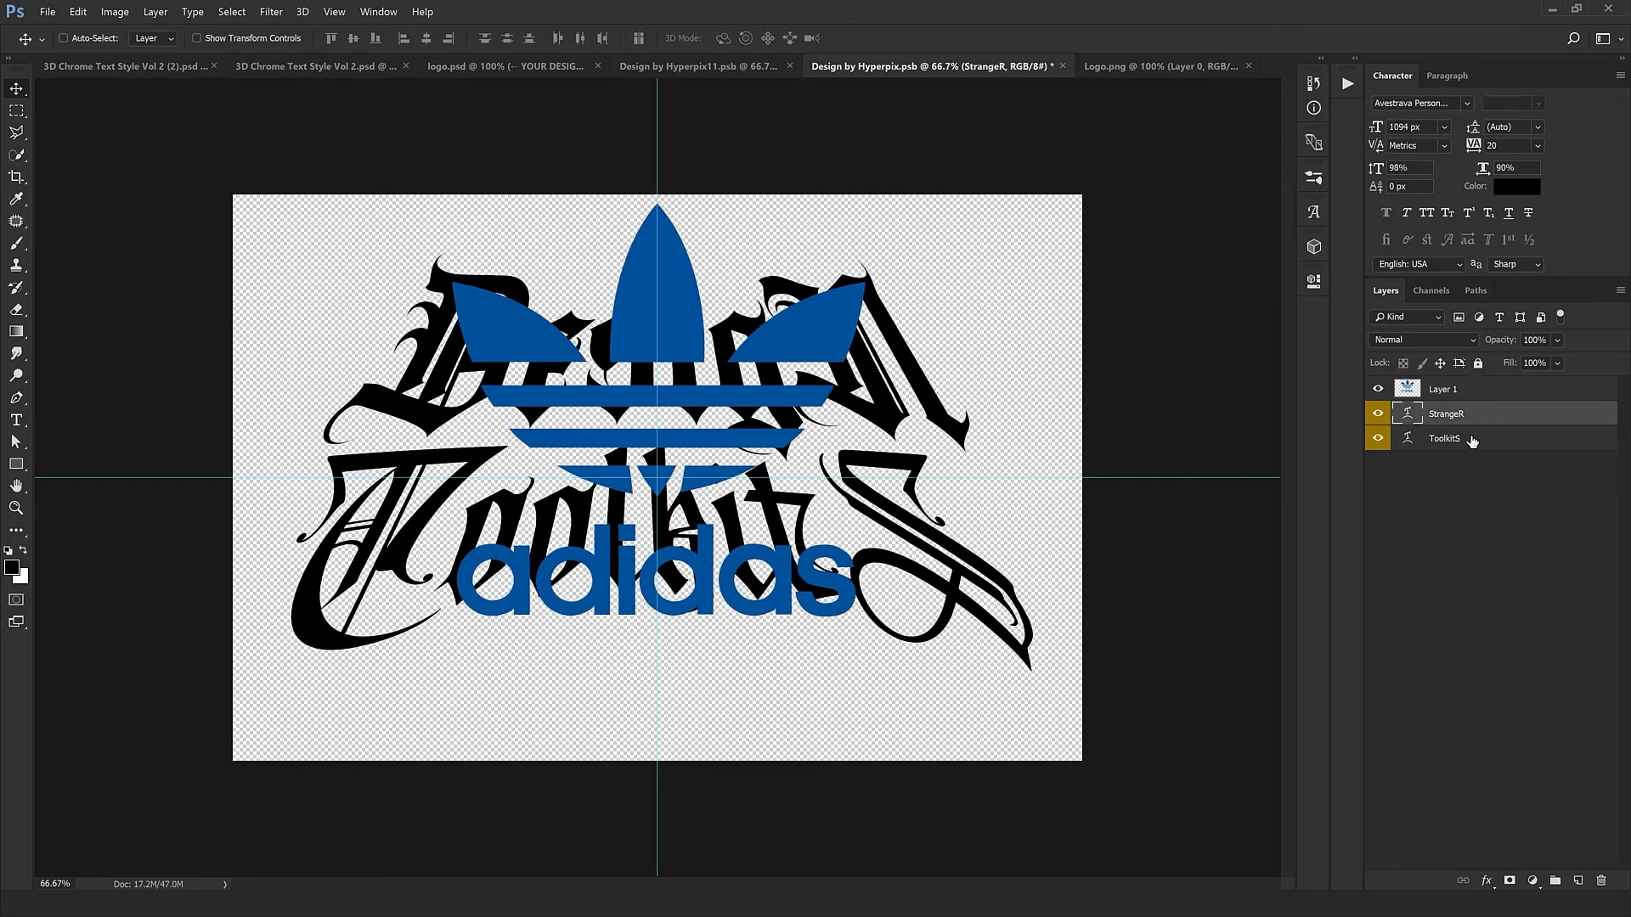
shift+click(1492, 438)
click(1600, 880)
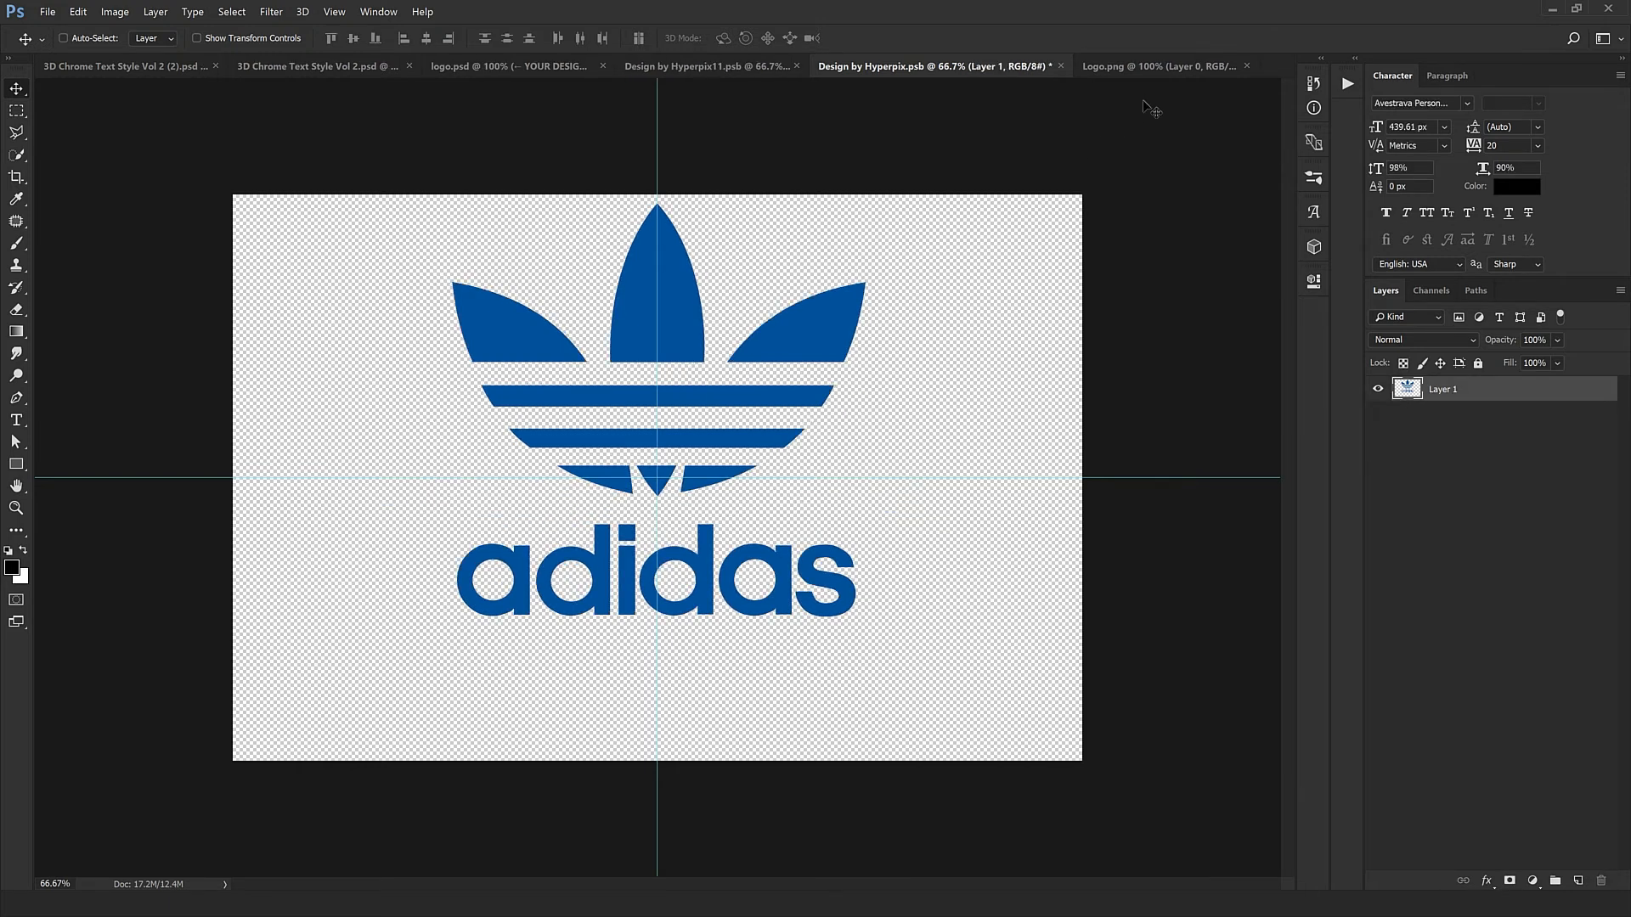
Close Logo.png, and save and close both smart object documents to update the main chrome template.
click(1246, 66)
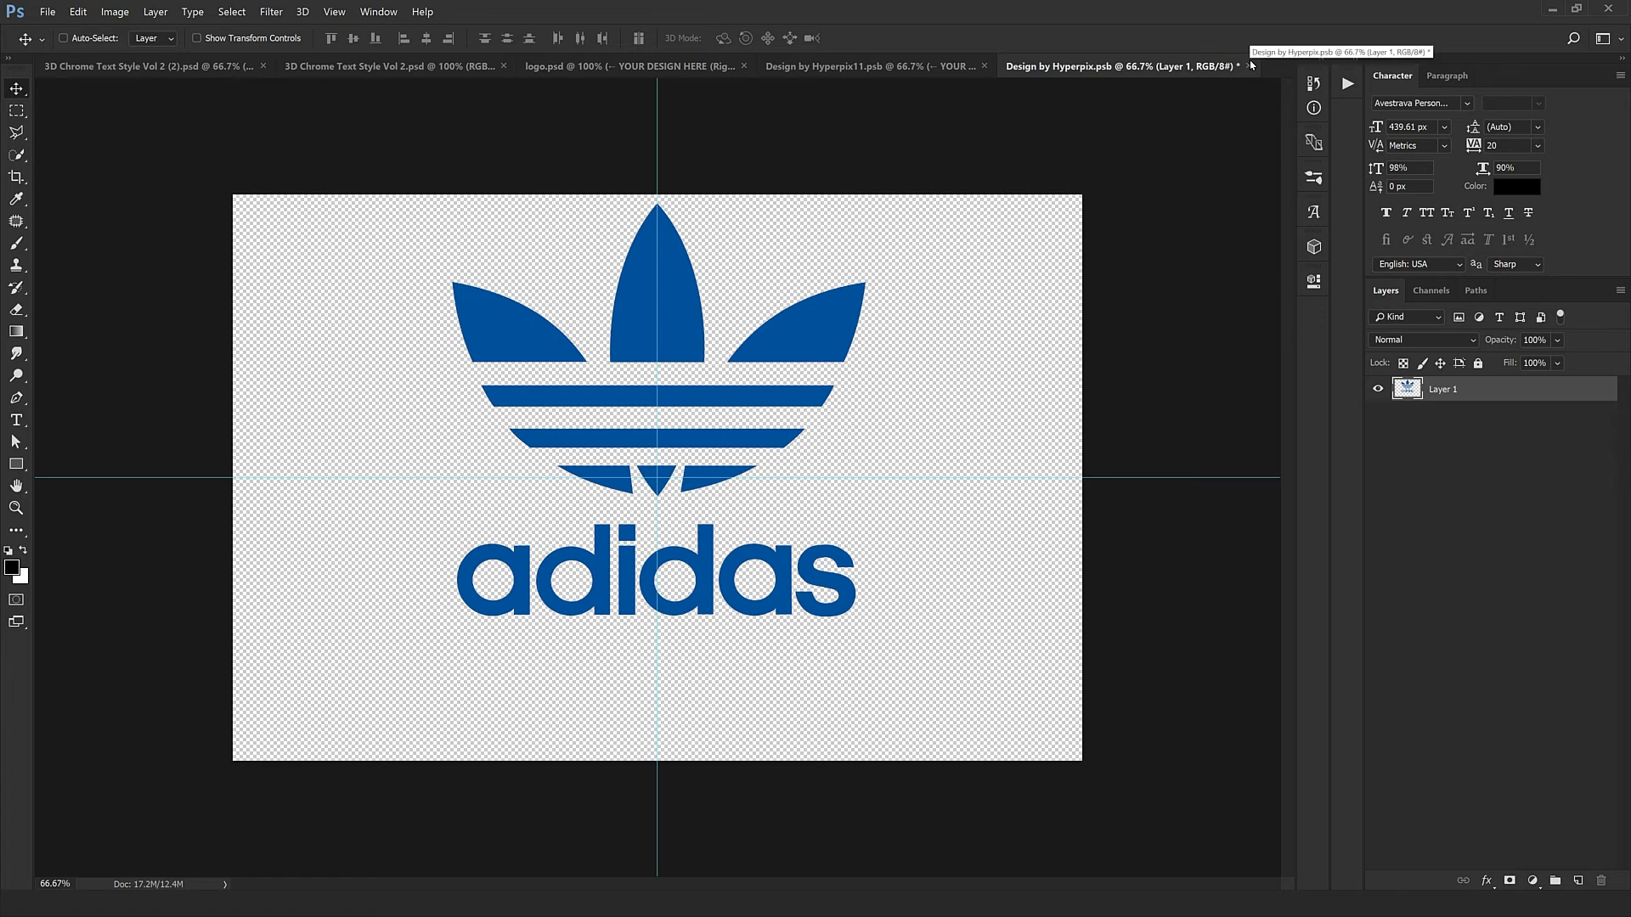
click(1247, 66)
click(752, 341)
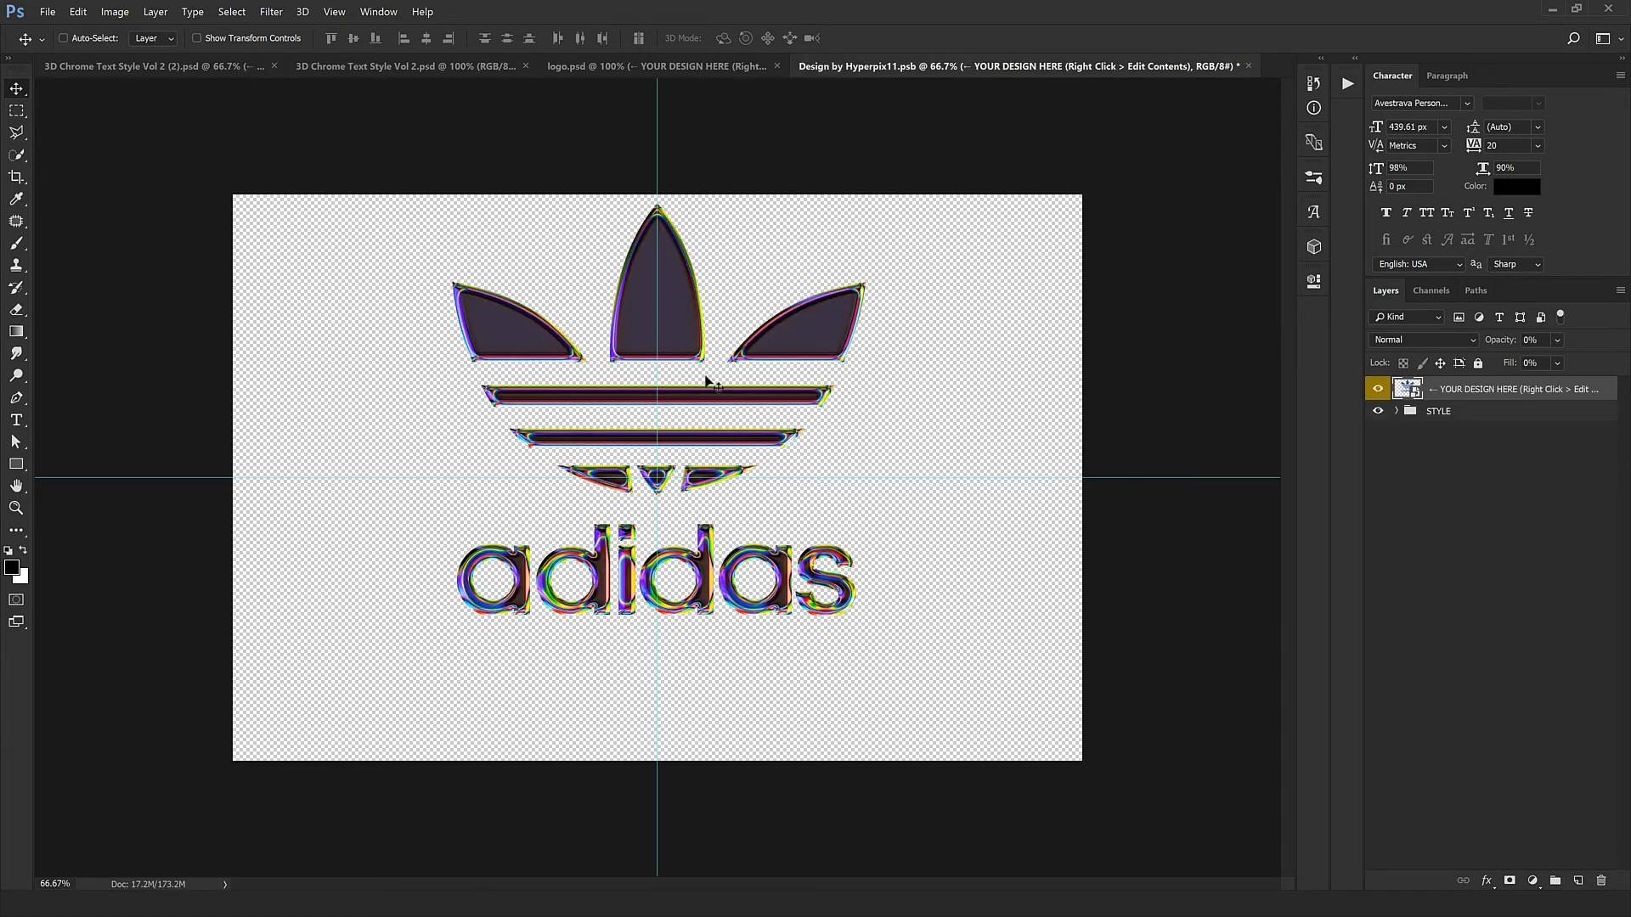
click(1252, 67)
click(769, 341)
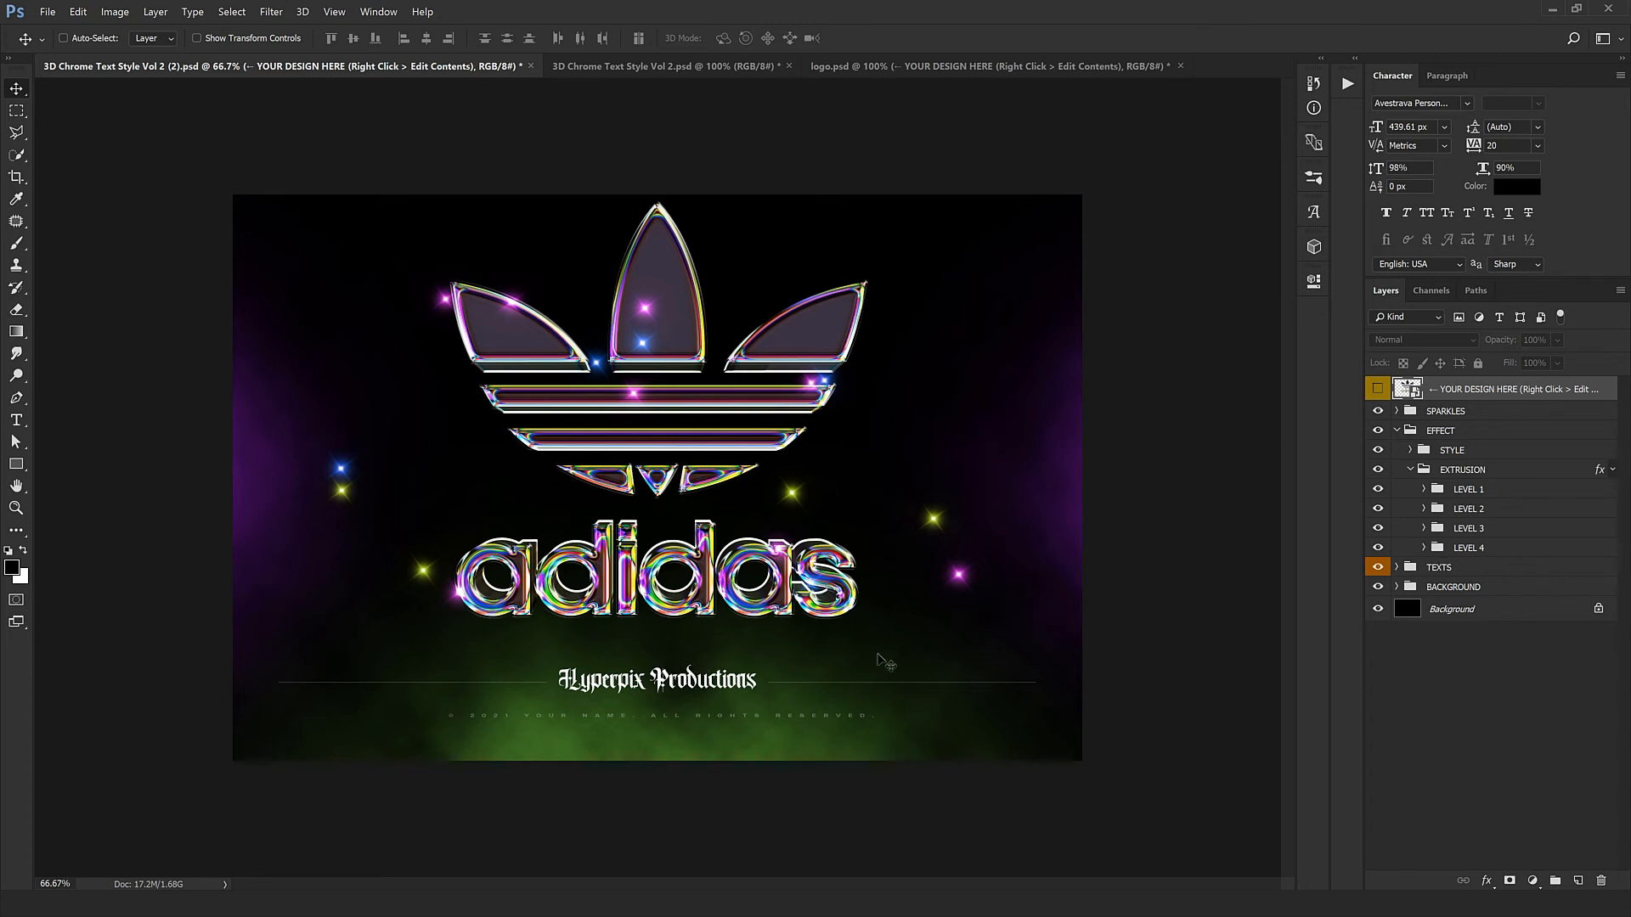
Switch to the logo.psd document and examine the finished chrome adidas logo with its placed sparkles.
click(866, 67)
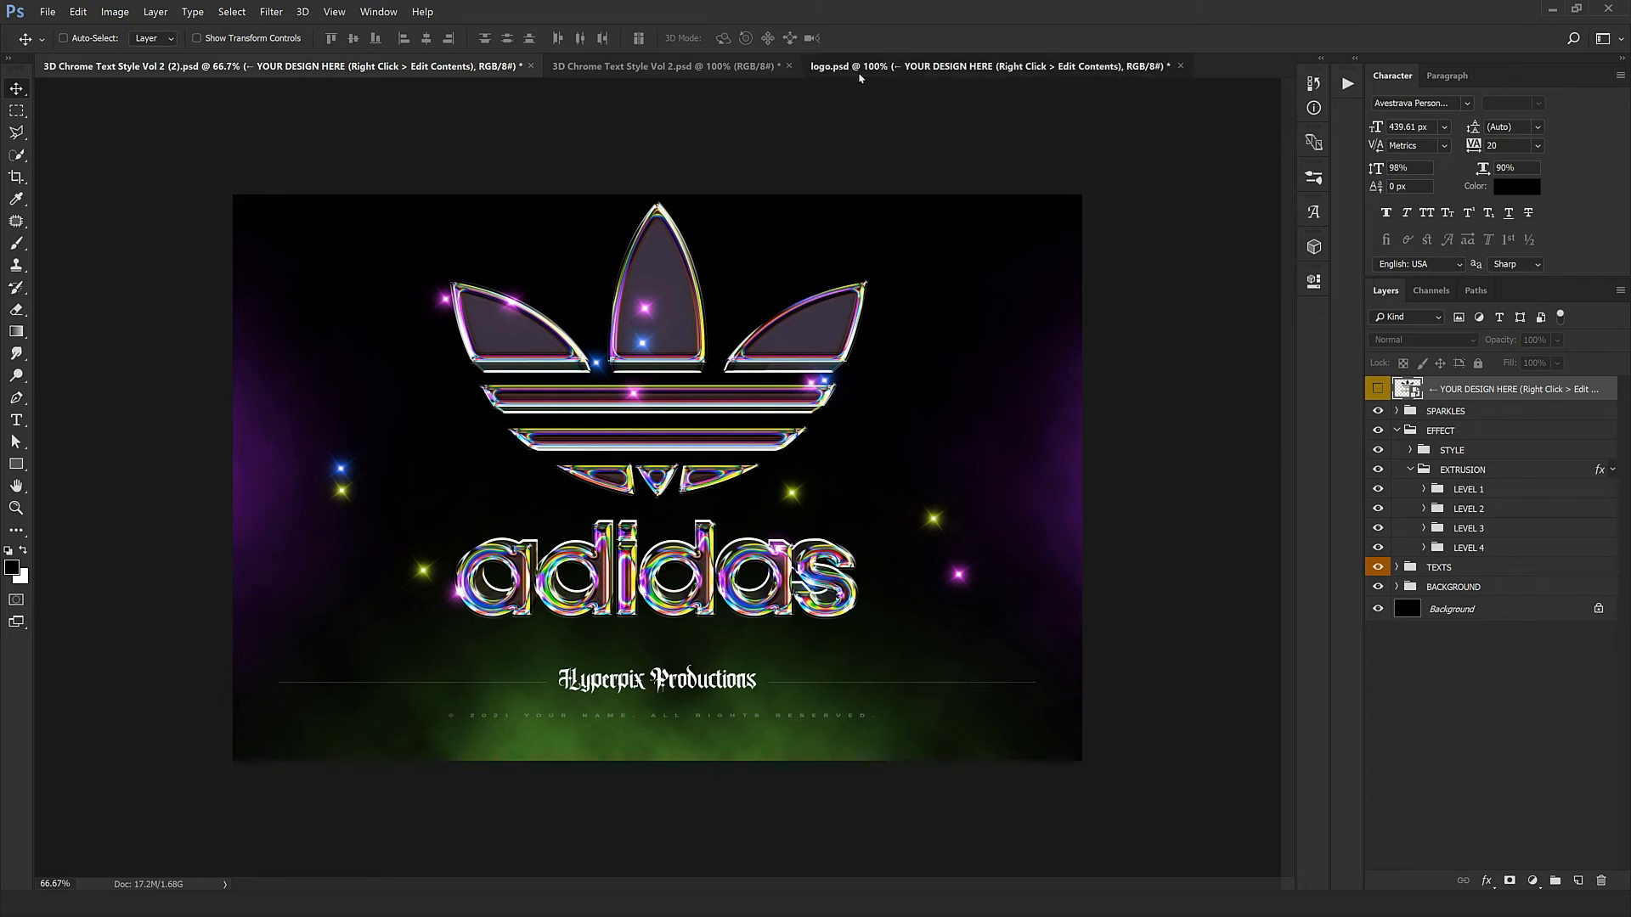
key(ctrl+minus)
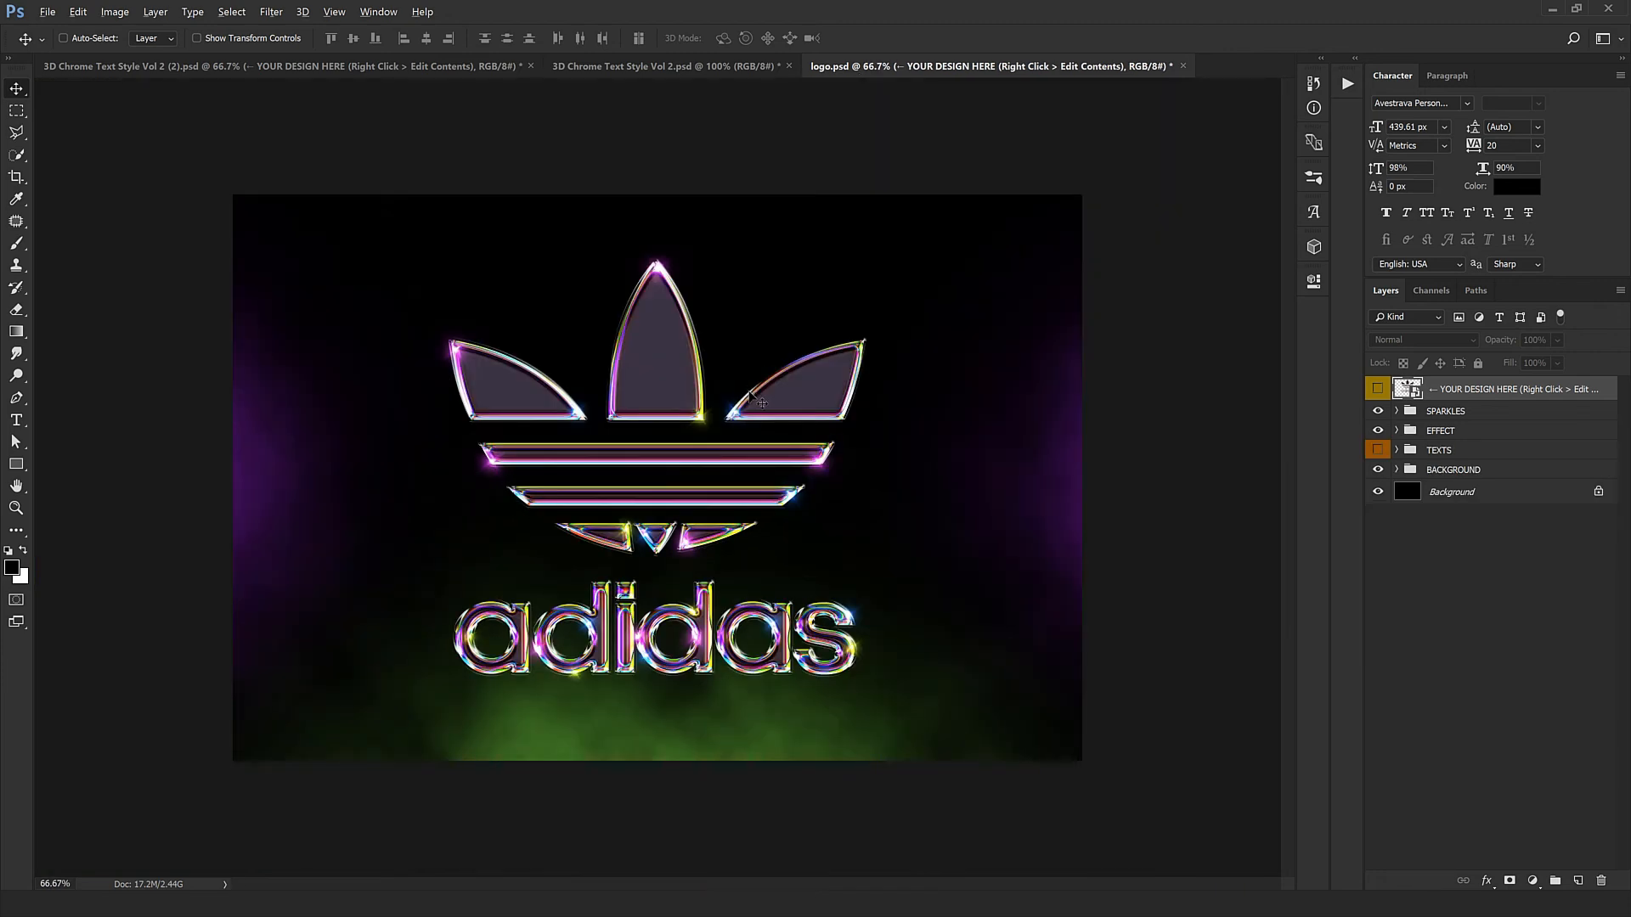
key(ctrl+plus)
scroll(750, 391, down, 2)
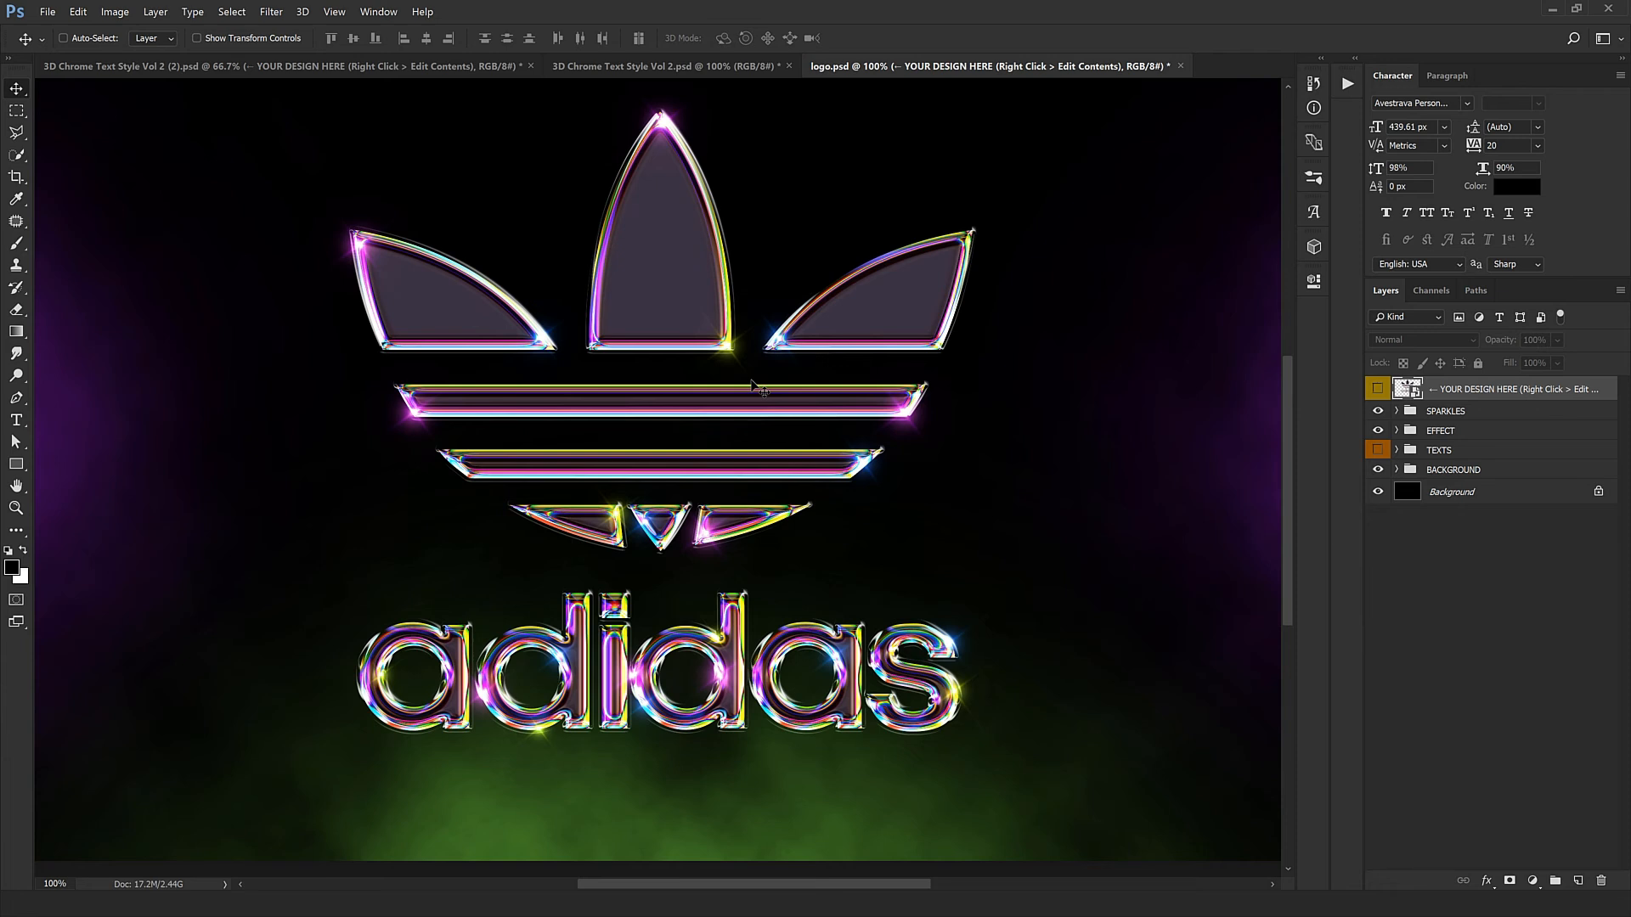